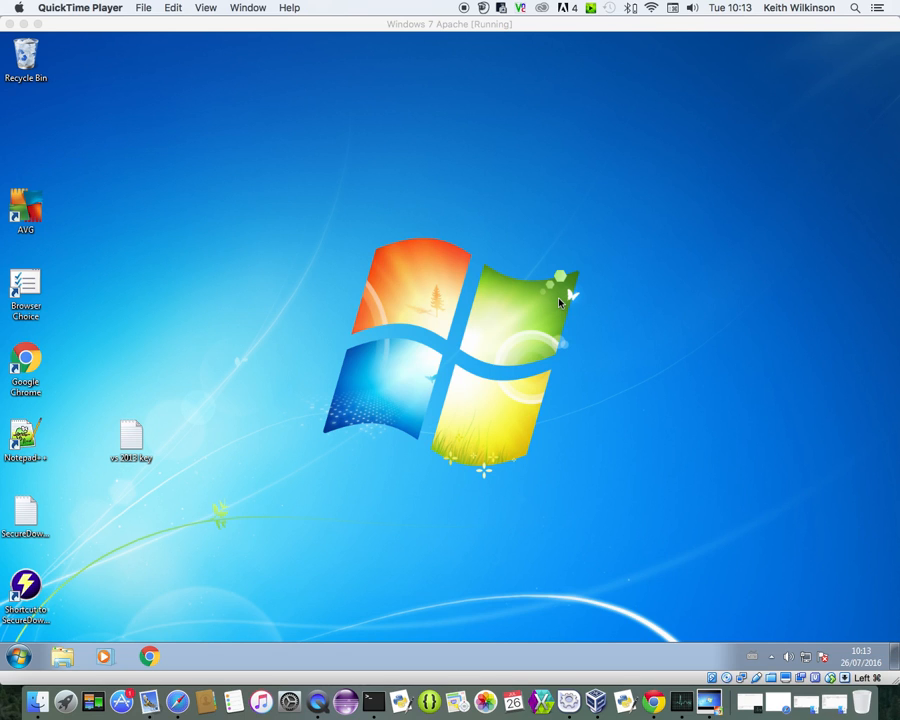
Show the hidden system-tray icons in the Windows 7 VM to reveal the XAMPP icon
click(772, 658)
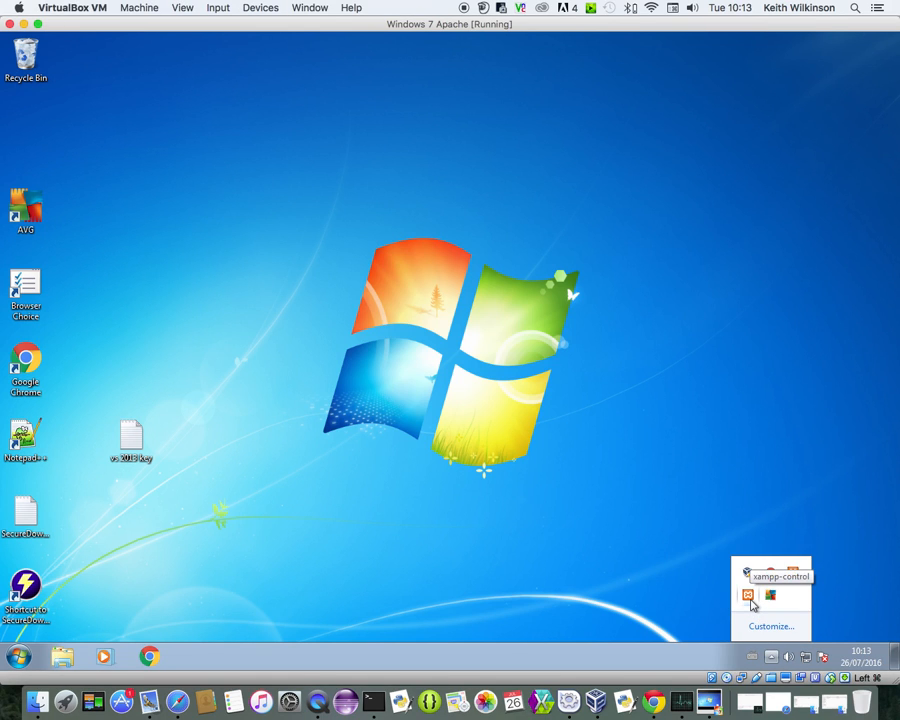
Browse the XAMPP program folder under Start > All Programs
click(22, 656)
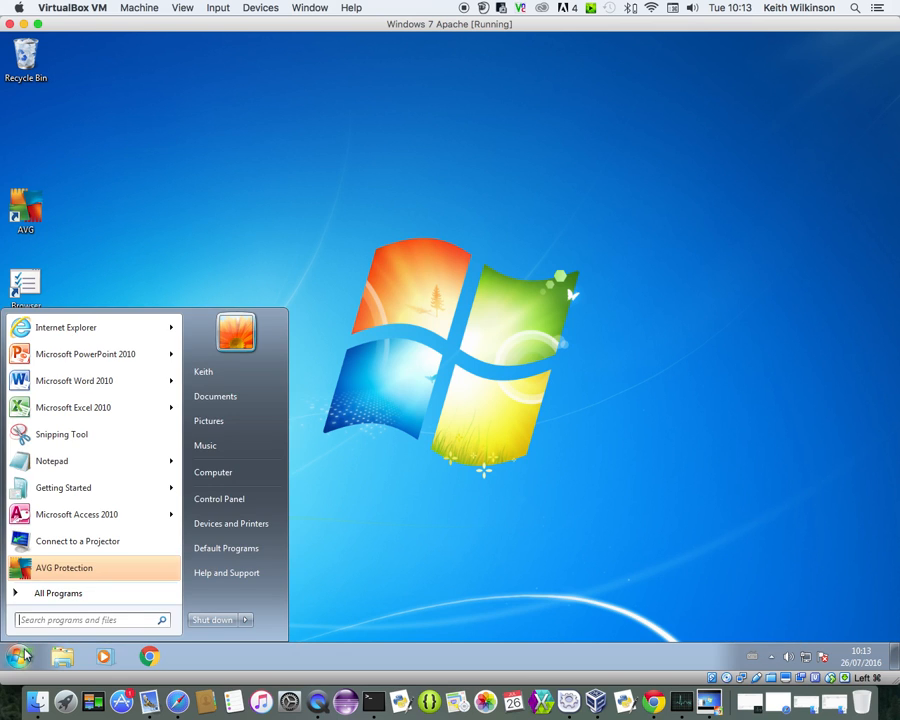
click(58, 593)
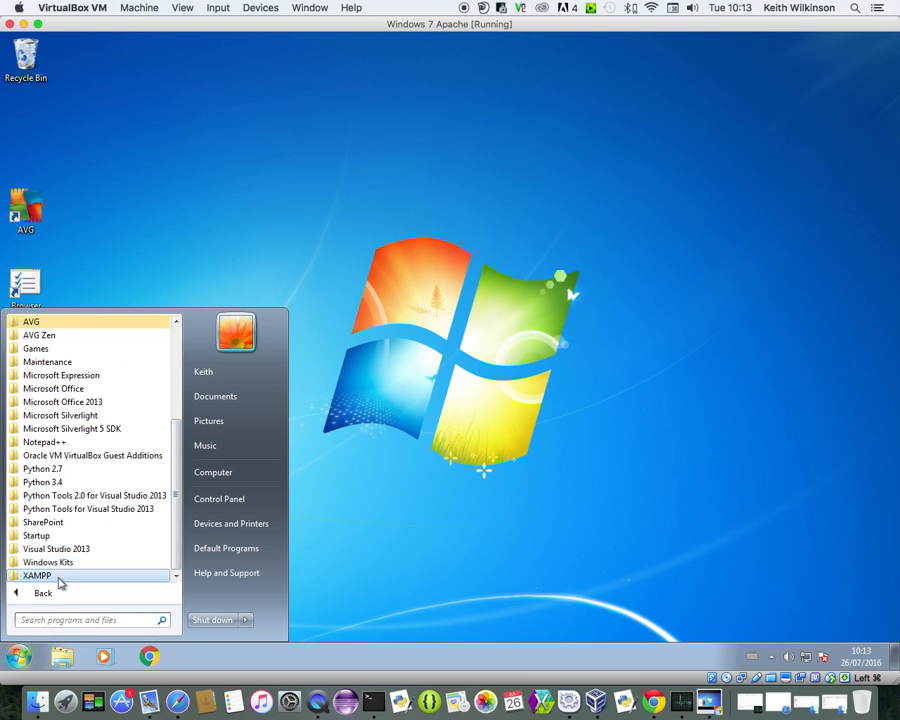
click(58, 578)
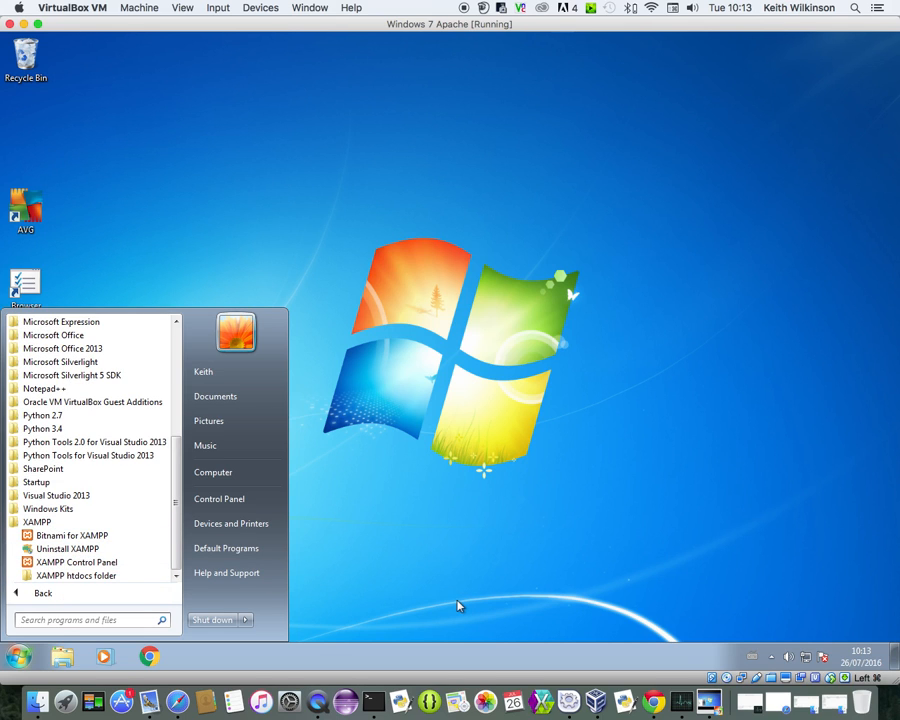
Launch the XAMPP Control Panel from the hidden tray icons
click(773, 660)
click(773, 660)
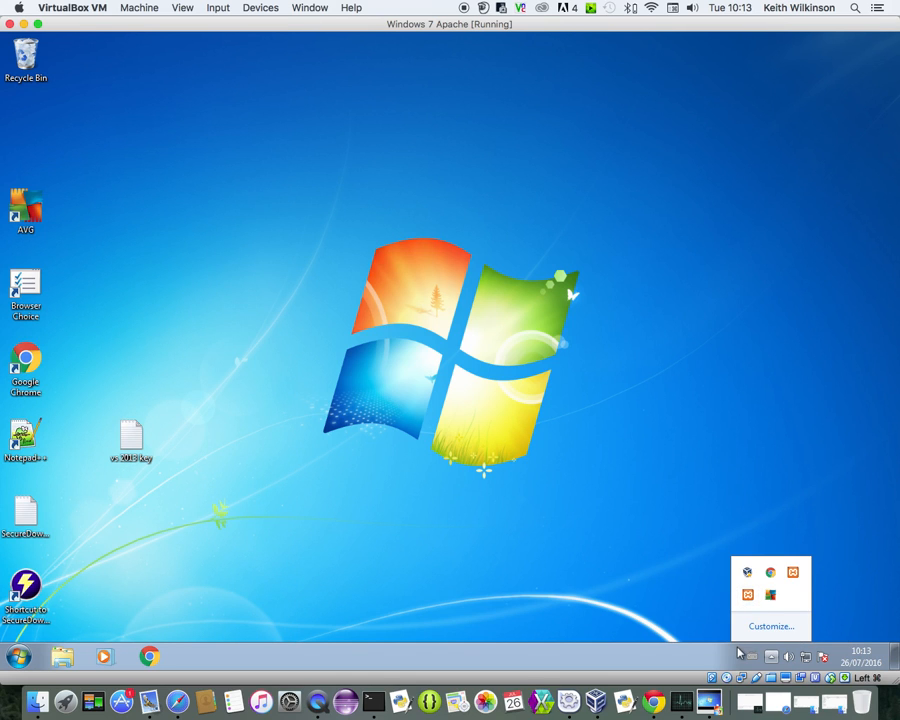
click(747, 594)
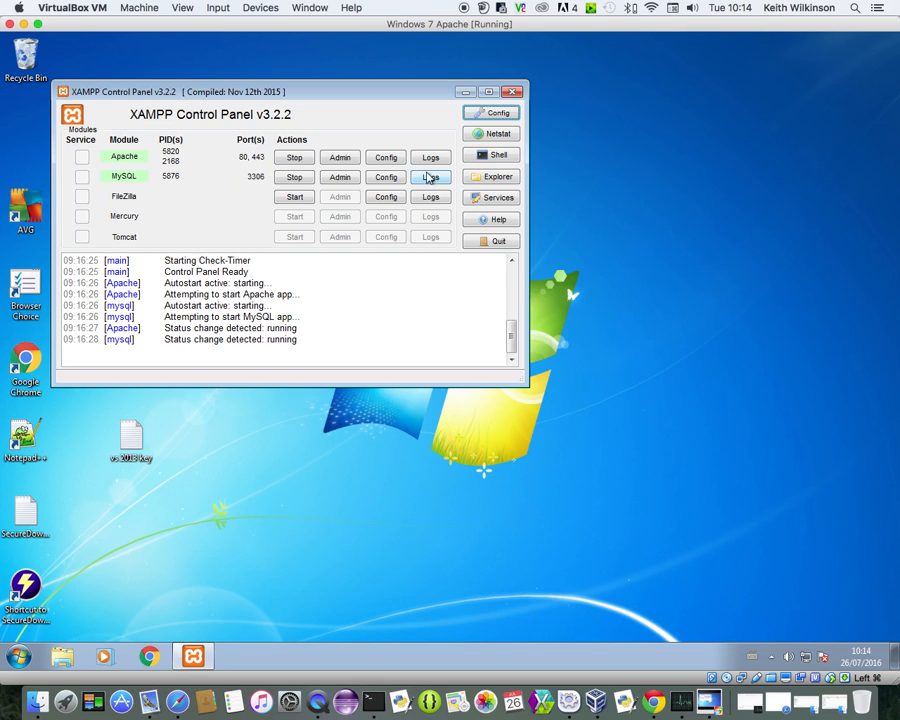
Close the XAMPP Control Panel showing Apache on ports 80/443 and MySQL on 3306 running
click(512, 92)
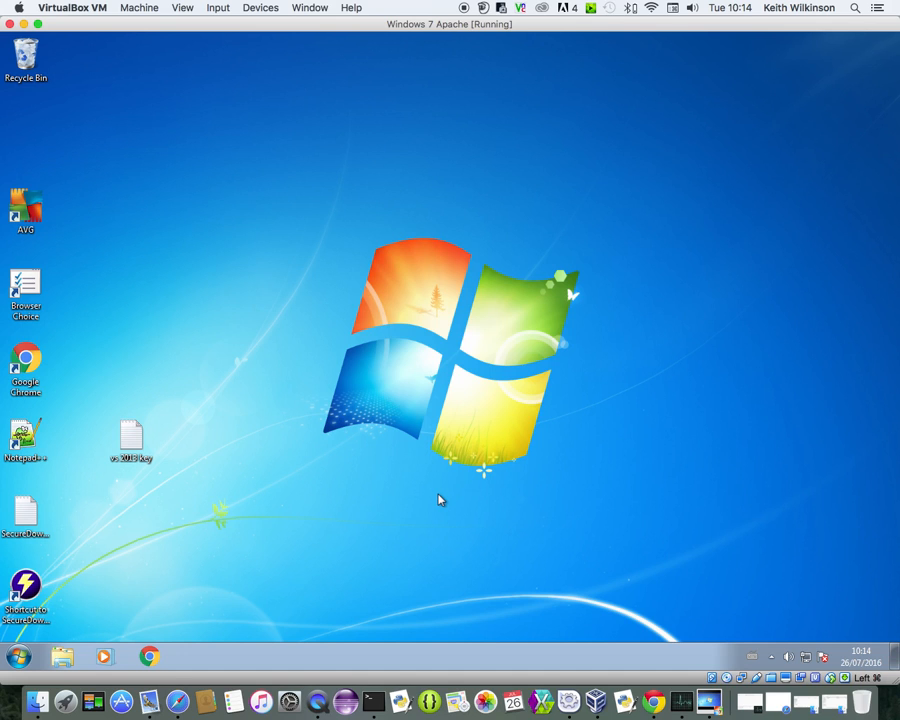
Launch Chrome and load 'localhost' to reach the XAMPP dashboard
click(149, 655)
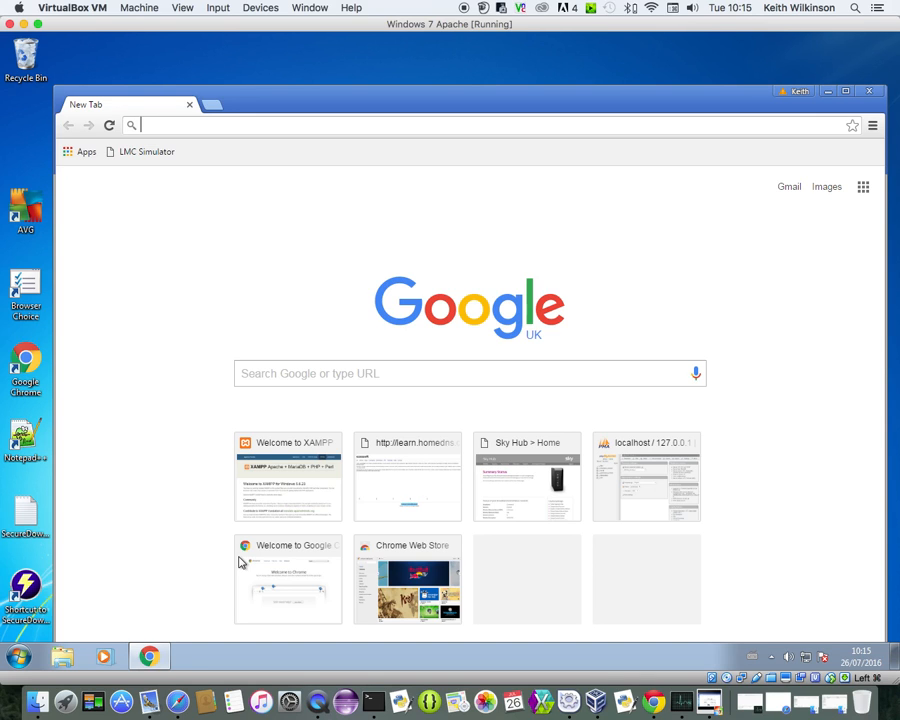
text(localho)
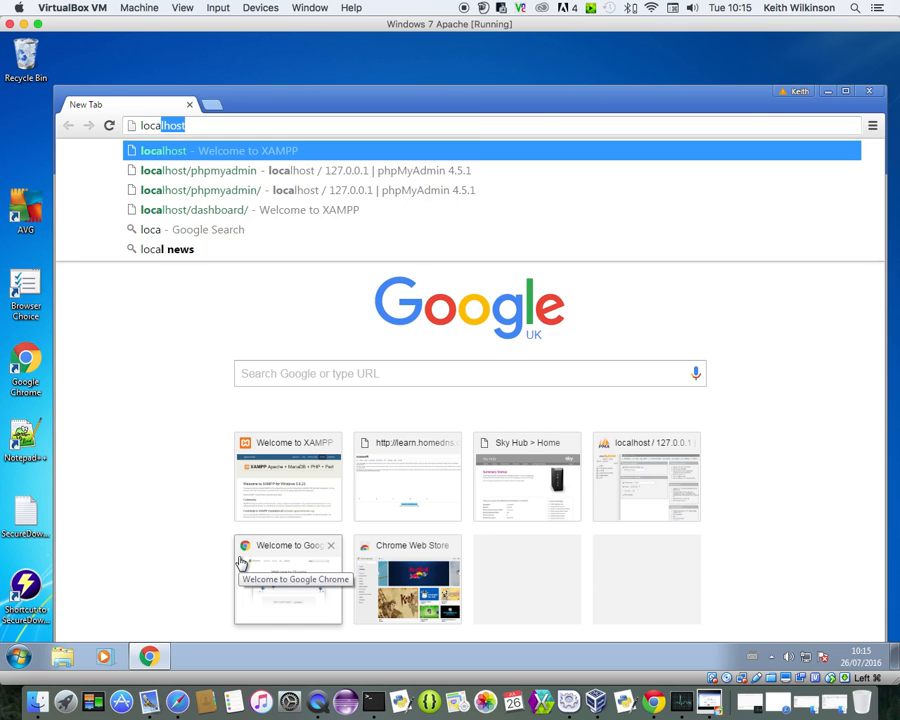
text(st)
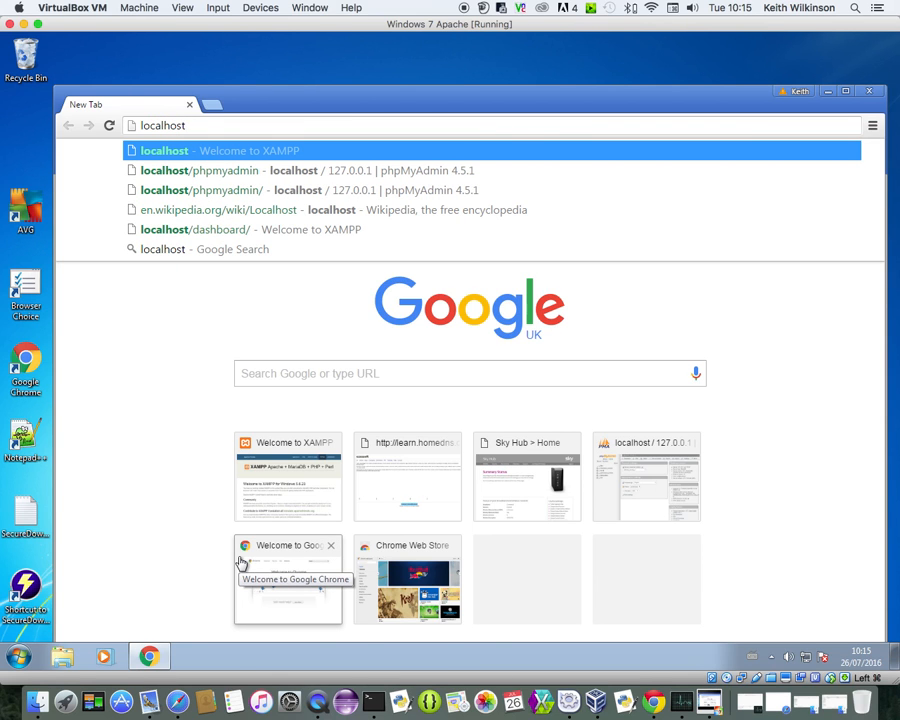
key(Return)
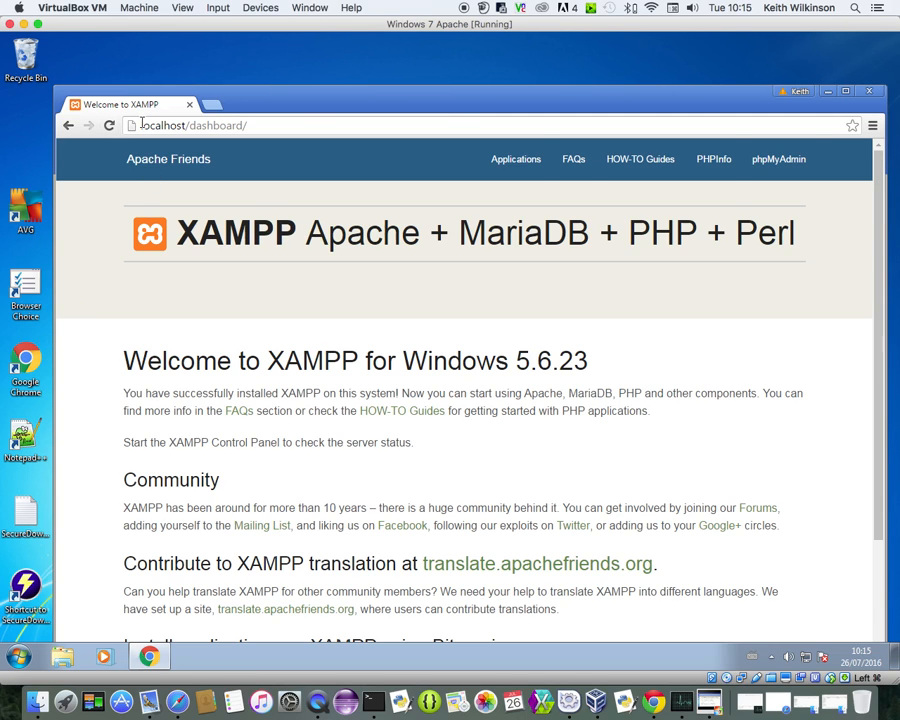
Open the dashboard's PHPInfo page, reporting PHP Version 5.6.23, in a second tab
drag(142, 124, 243, 126)
click(195, 126)
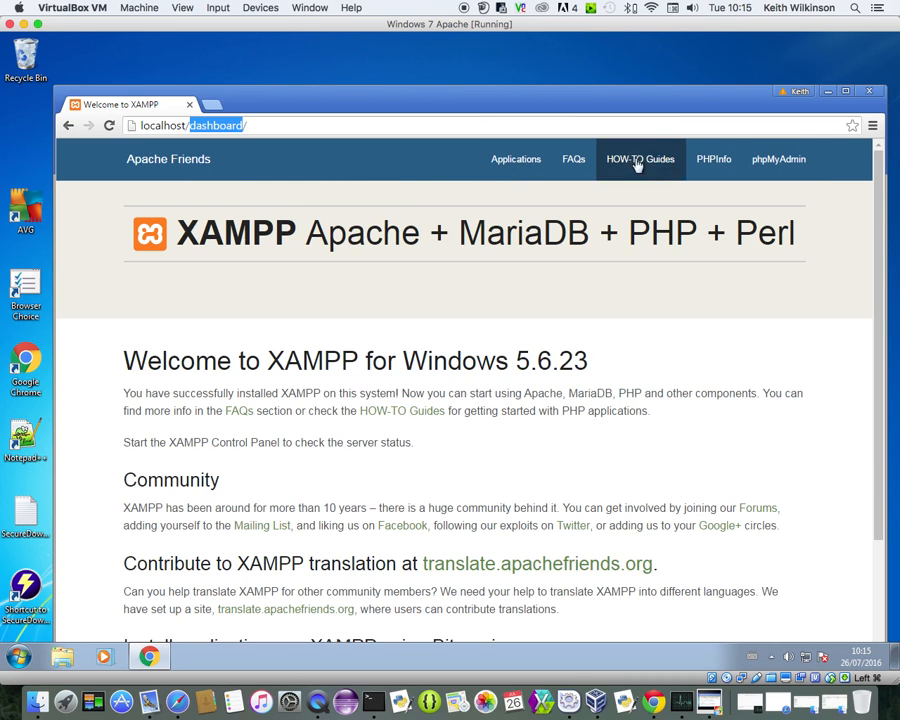
click(716, 160)
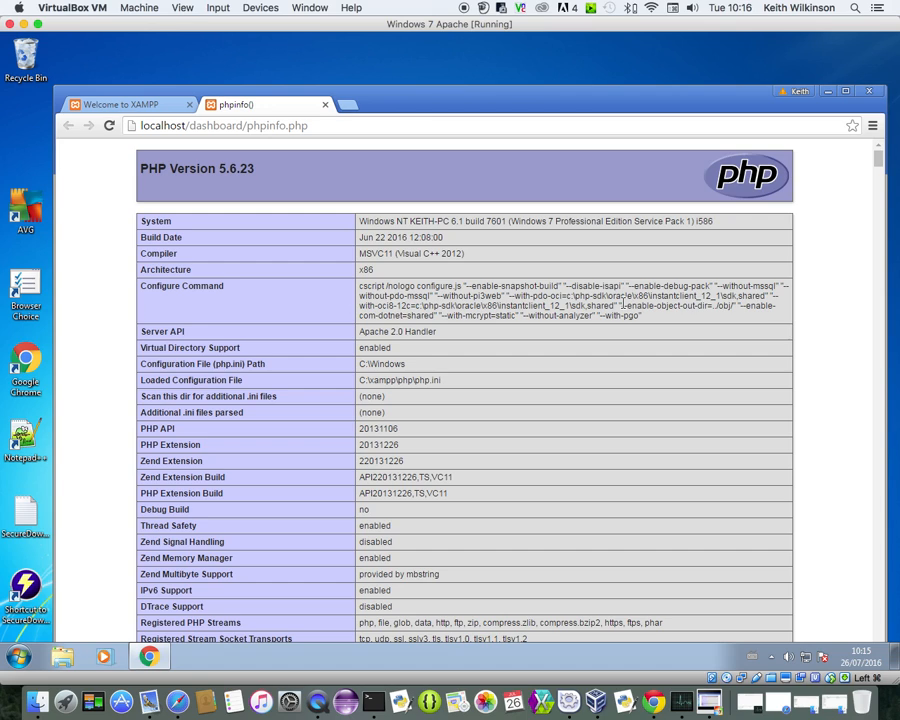
Scroll through the phpinfo page, then return to the Welcome to XAMPP tab
mouse_move(883, 165)
mouse_down()
mouse_move(879, 384)
mouse_move(883, 158)
mouse_up()
click(128, 105)
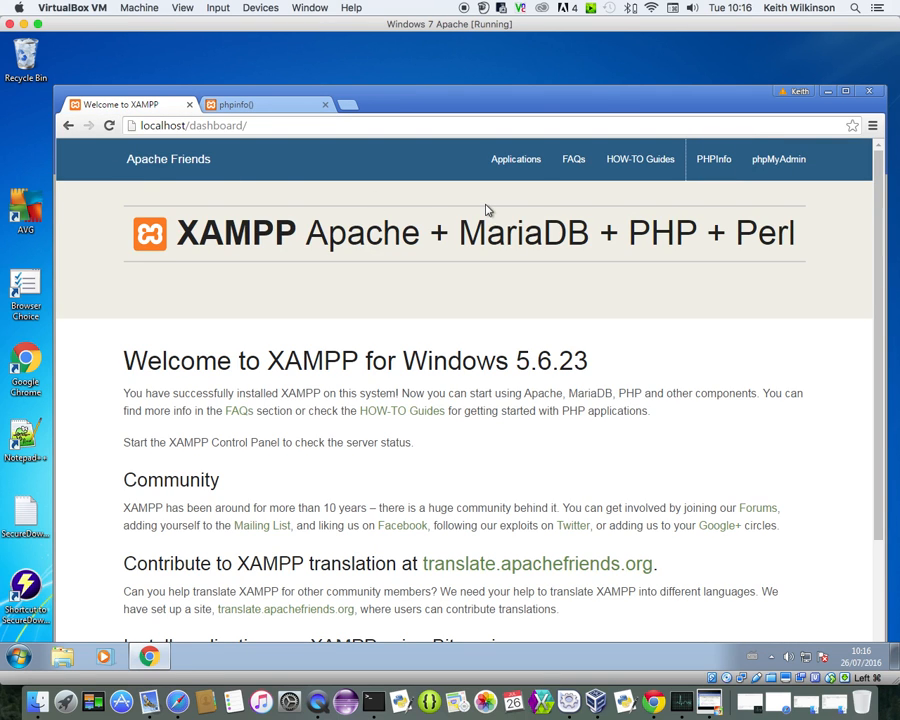
Open phpMyAdmin for server 127.0.0.1 and add an empty browser tab
click(783, 170)
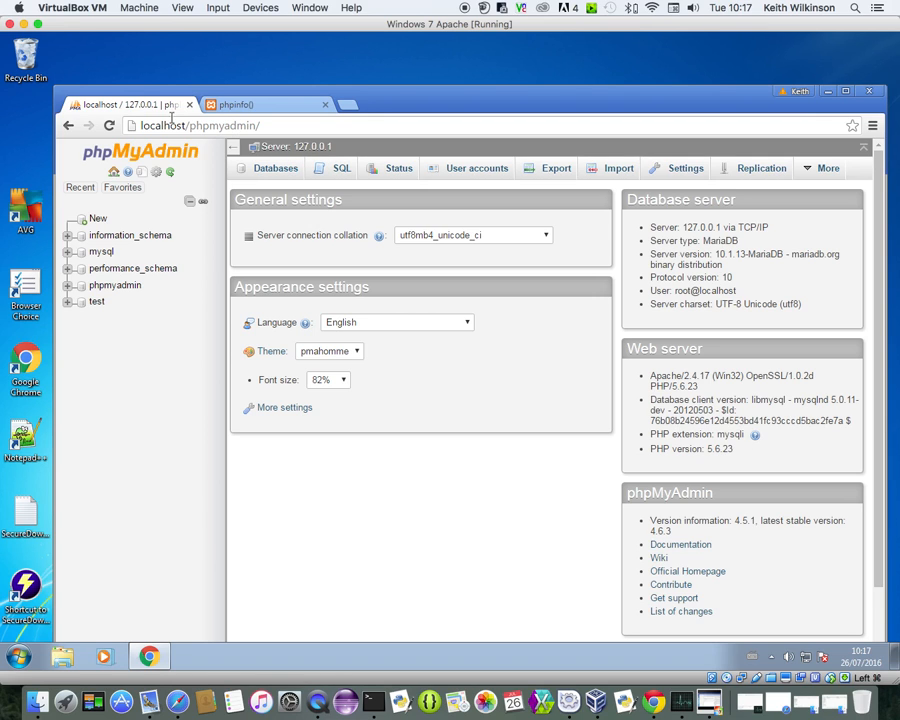
click(348, 104)
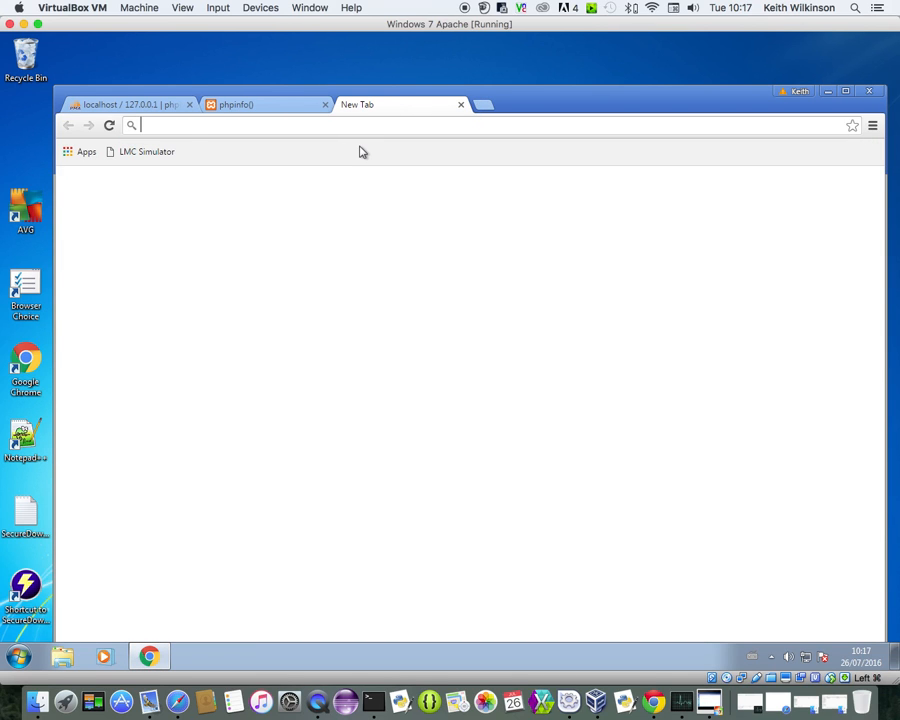
Load the XAMPP dashboard at 127.0.0.1 in the new tab, then return to phpMyAdmin
text(127)
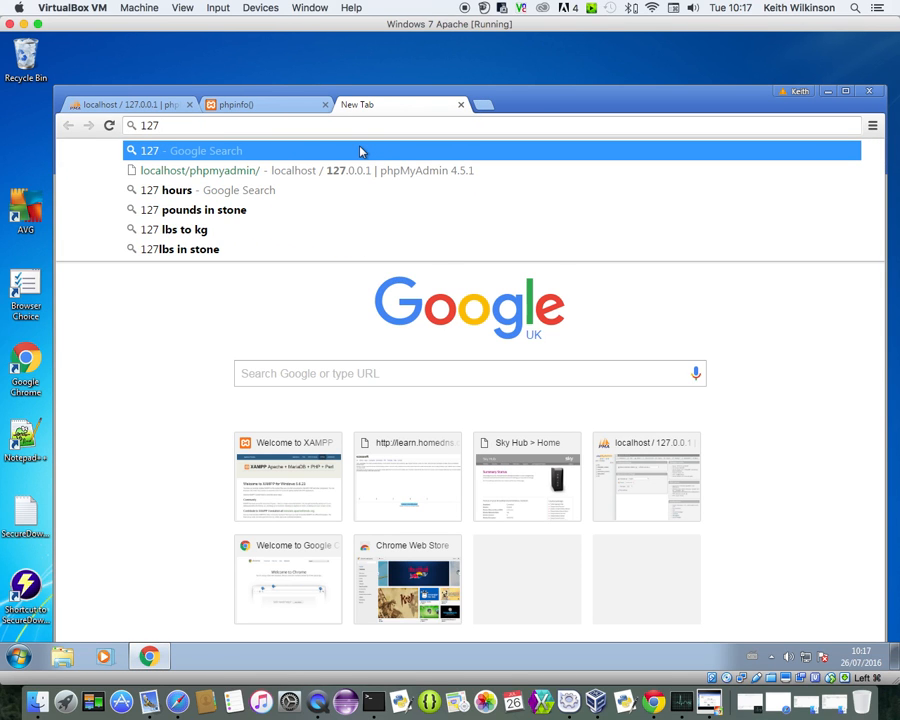
text(.0.0.1)
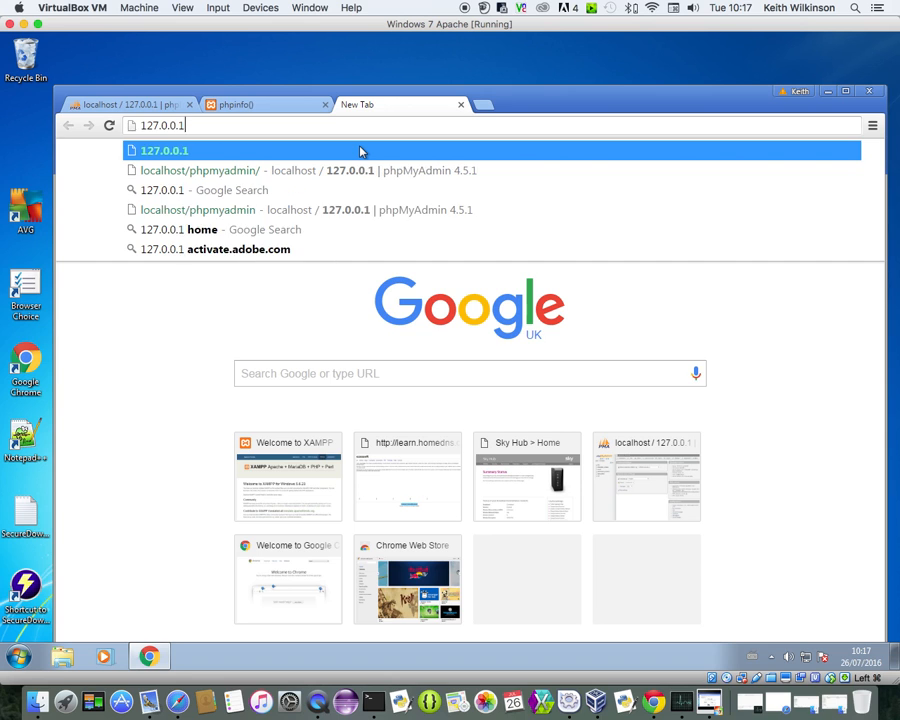
key(Return)
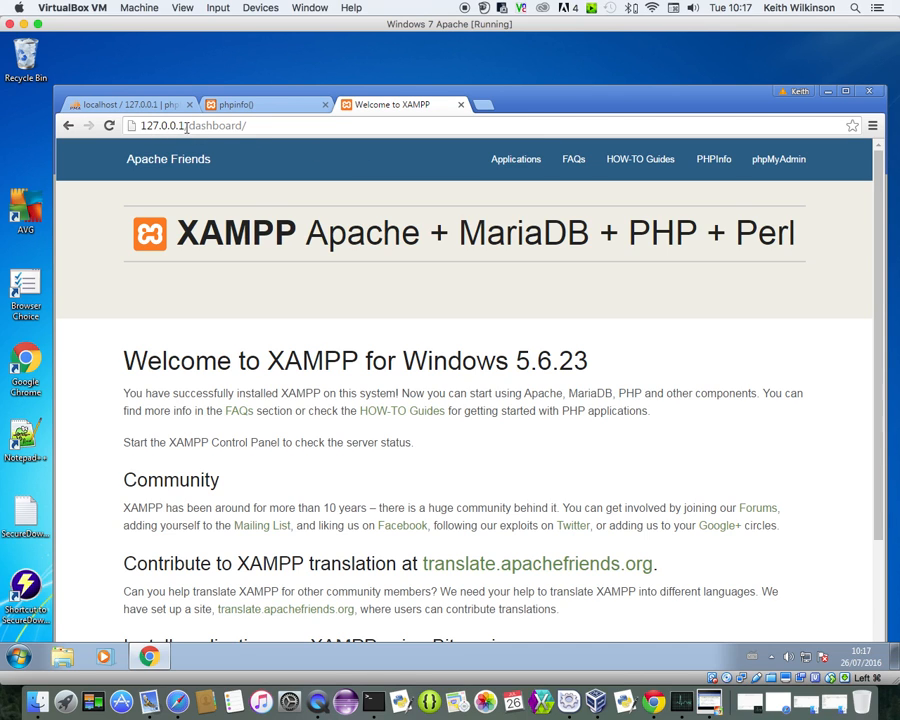
click(118, 104)
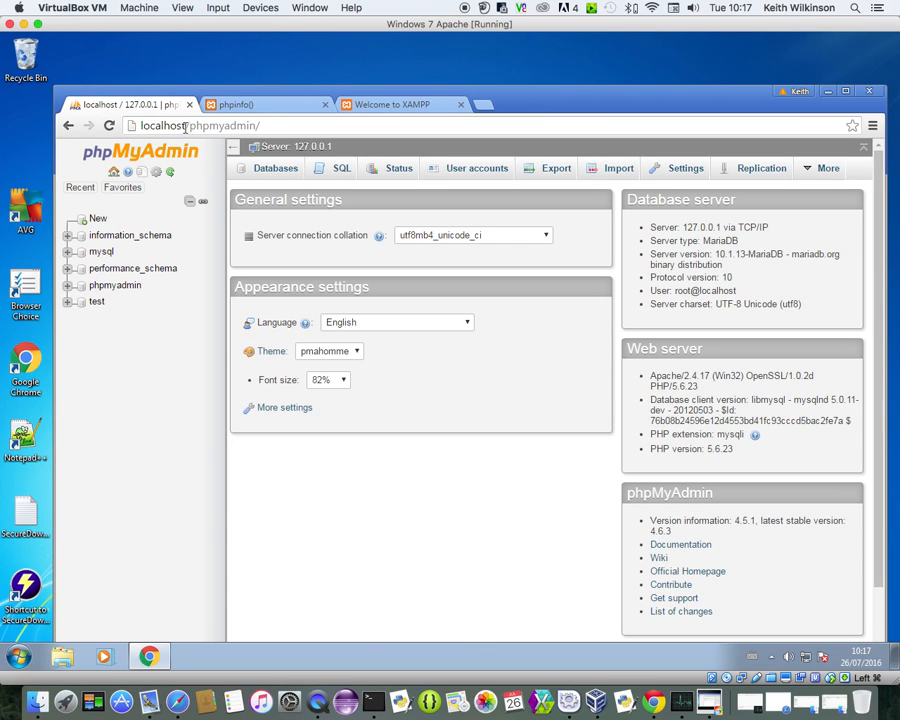
Close the Welcome to XAMPP tab and open a Windows Explorer Libraries window
click(461, 106)
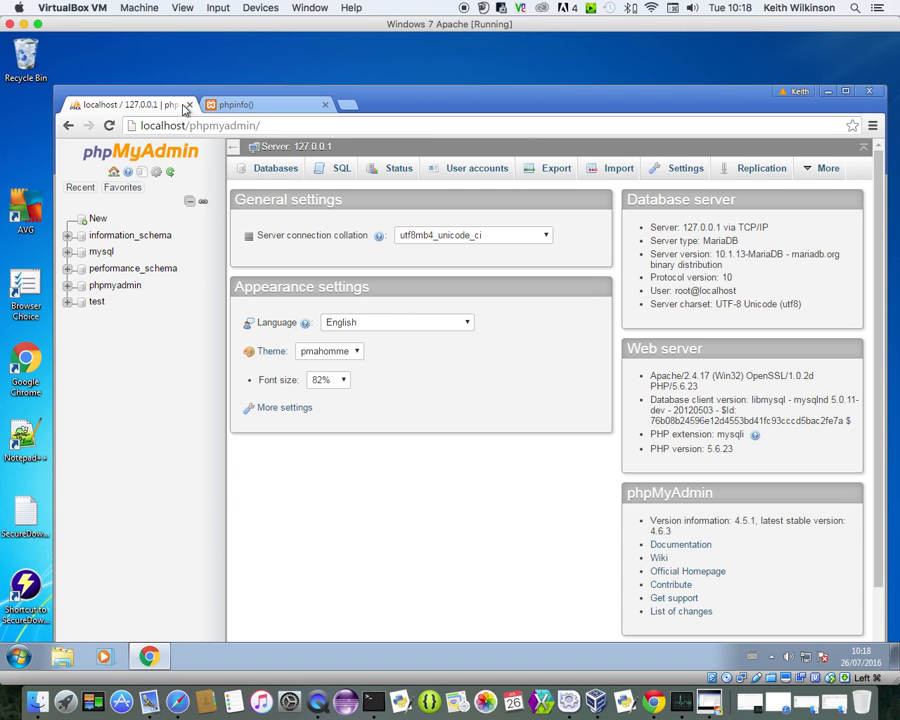
click(60, 660)
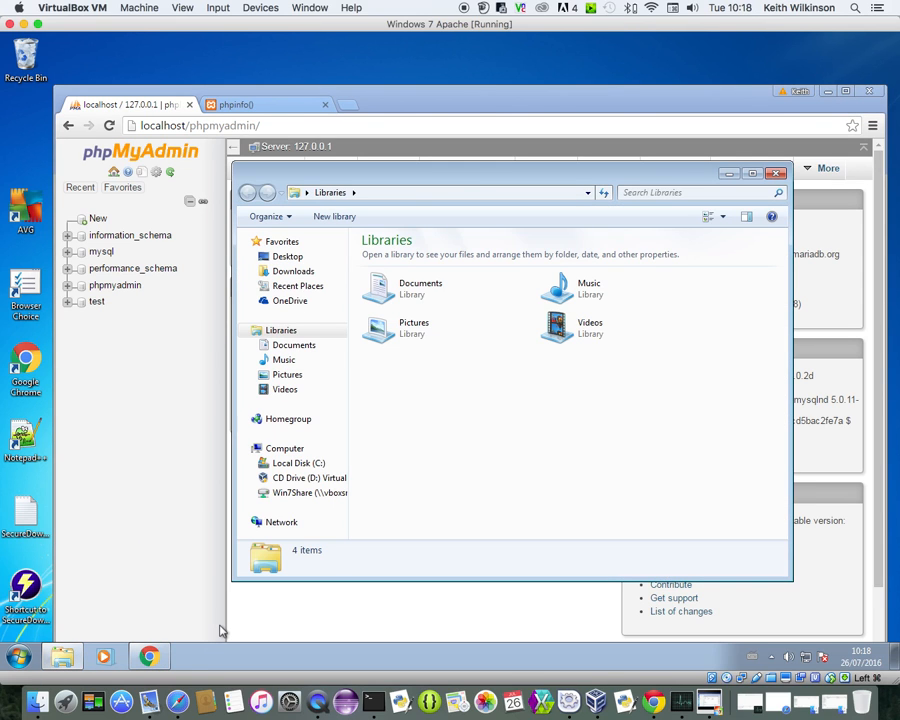
Navigate Explorer to C:\xampp\htdocs and move the window down and right
click(299, 466)
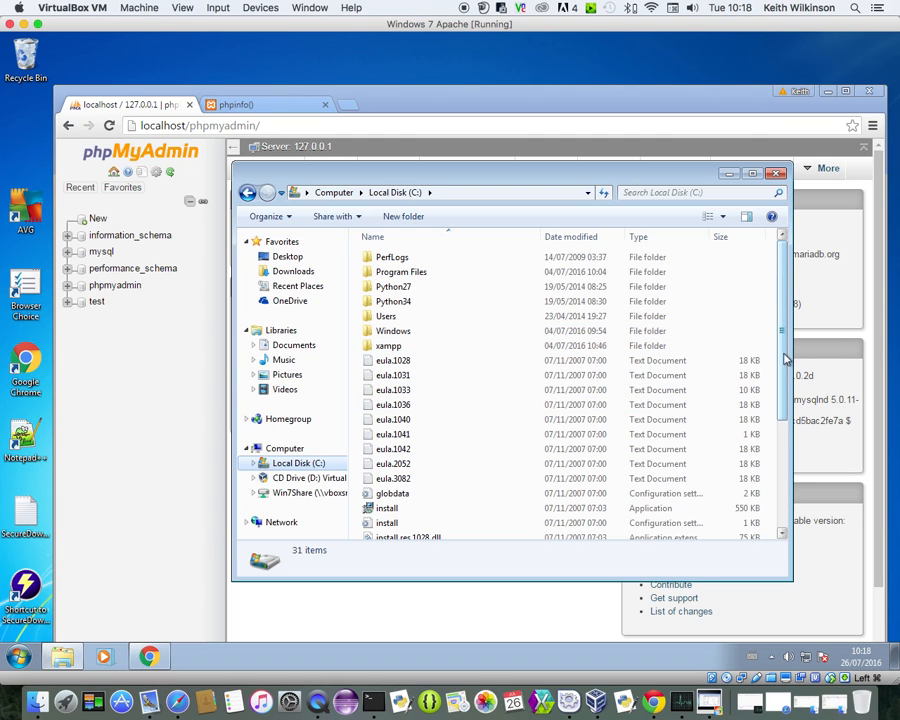
double_click(391, 348)
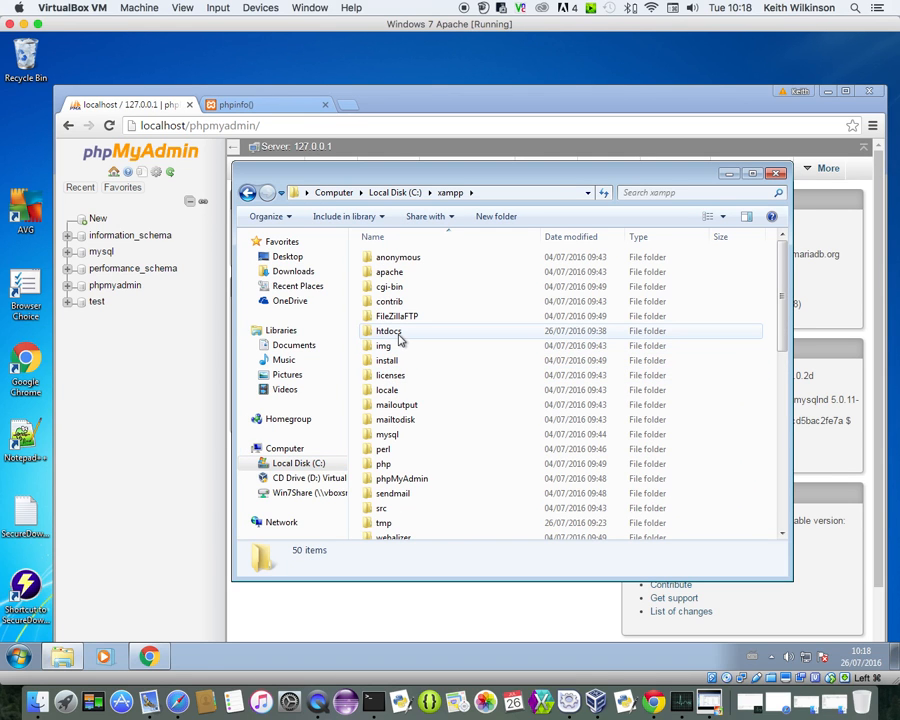
mouse_move(398, 340)
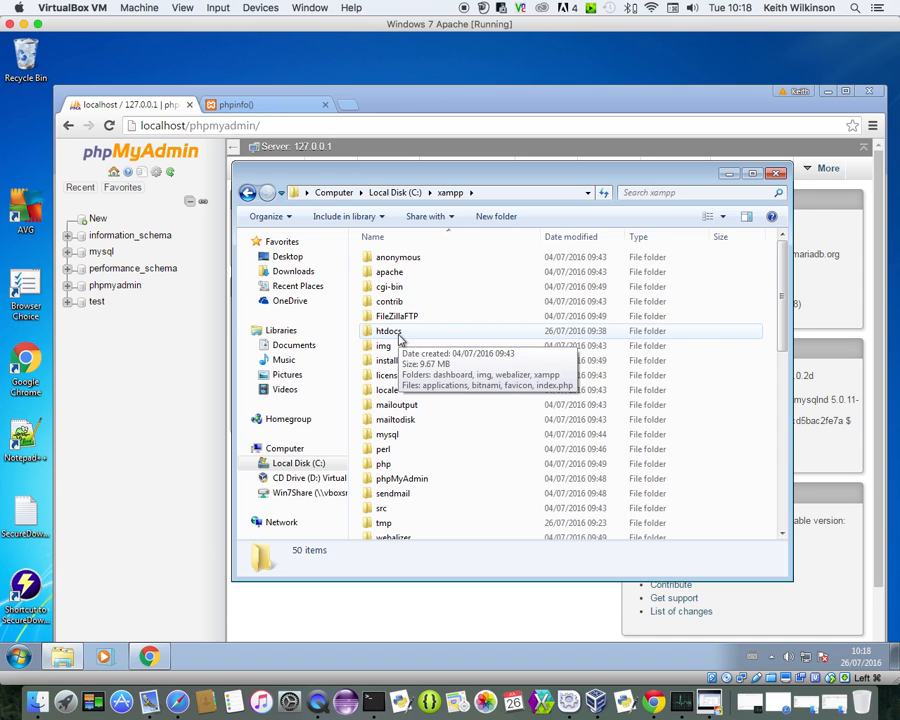
double_click(398, 340)
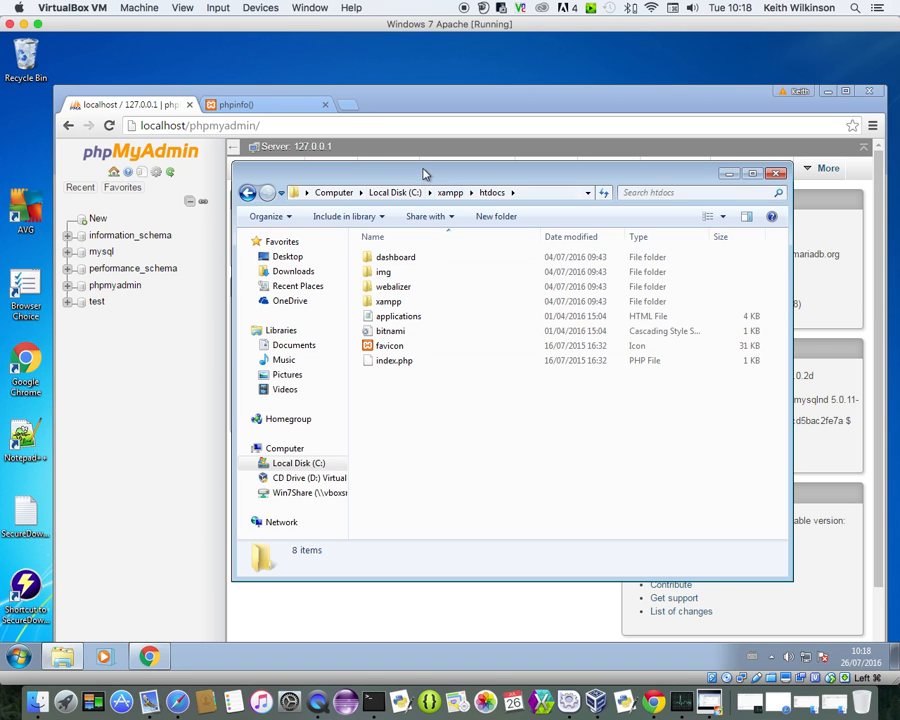
drag(421, 178, 523, 268)
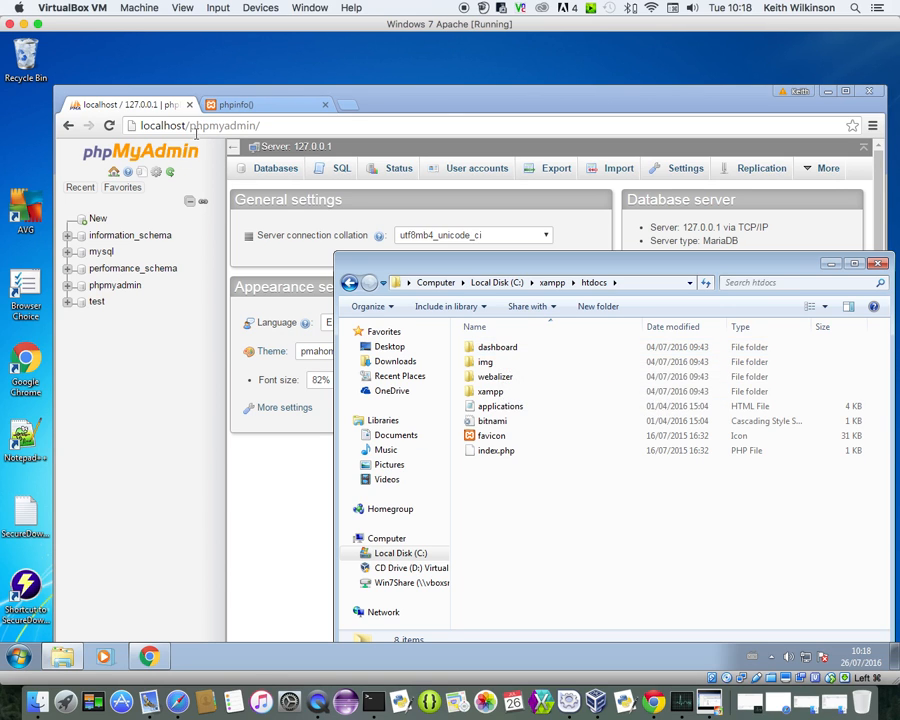
Return Chrome to the XAMPP dashboard page and bring up the C:\xampp\htdocs folder window
click(68, 125)
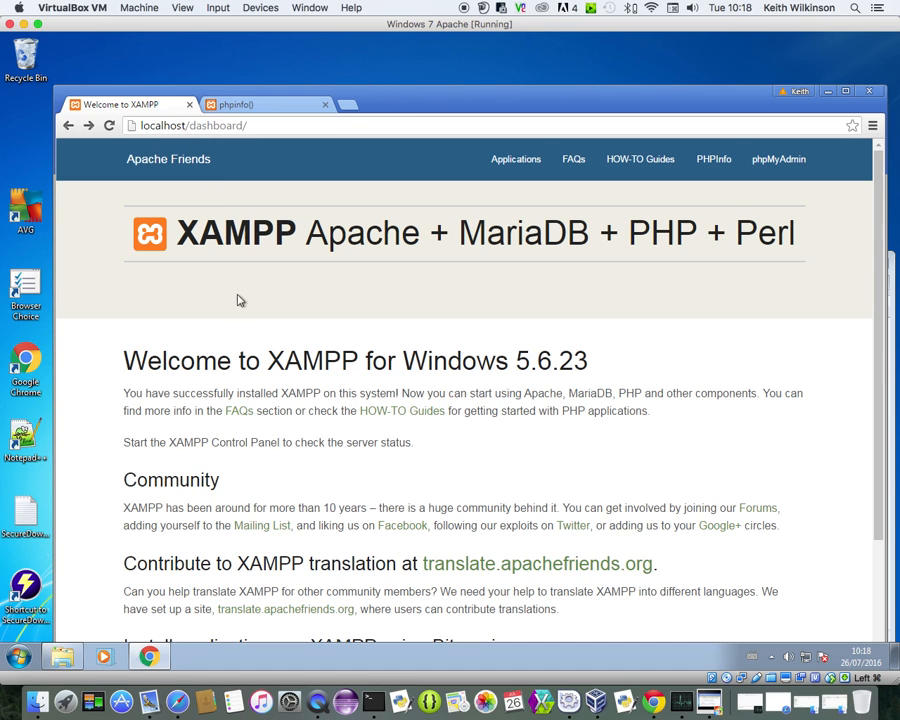
click(78, 657)
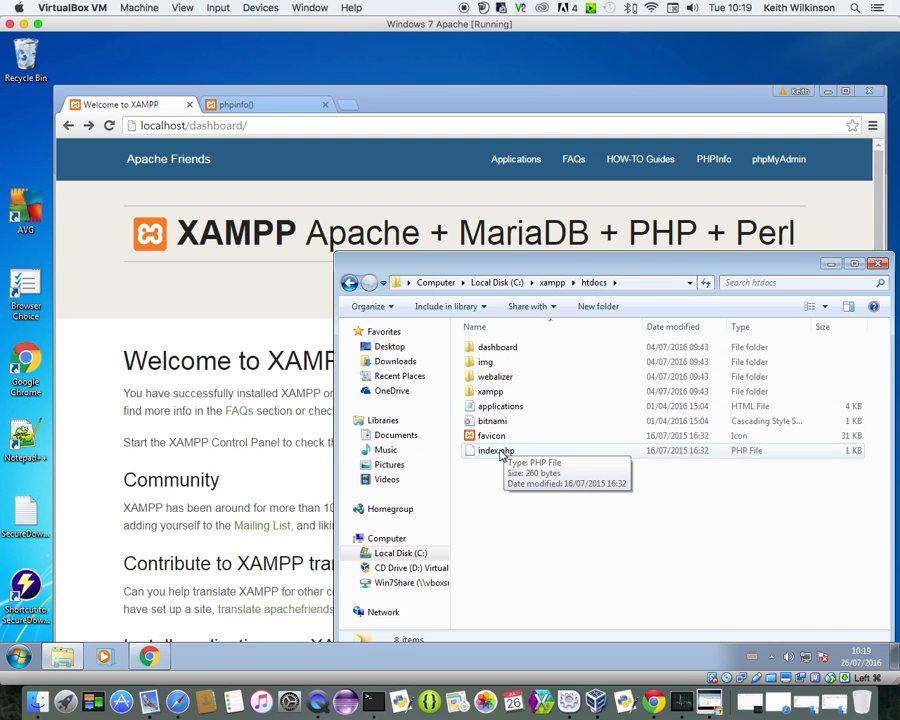
Browse the dashboard subfolder, go back up to htdocs, and bring up the Start menu
double_click(482, 349)
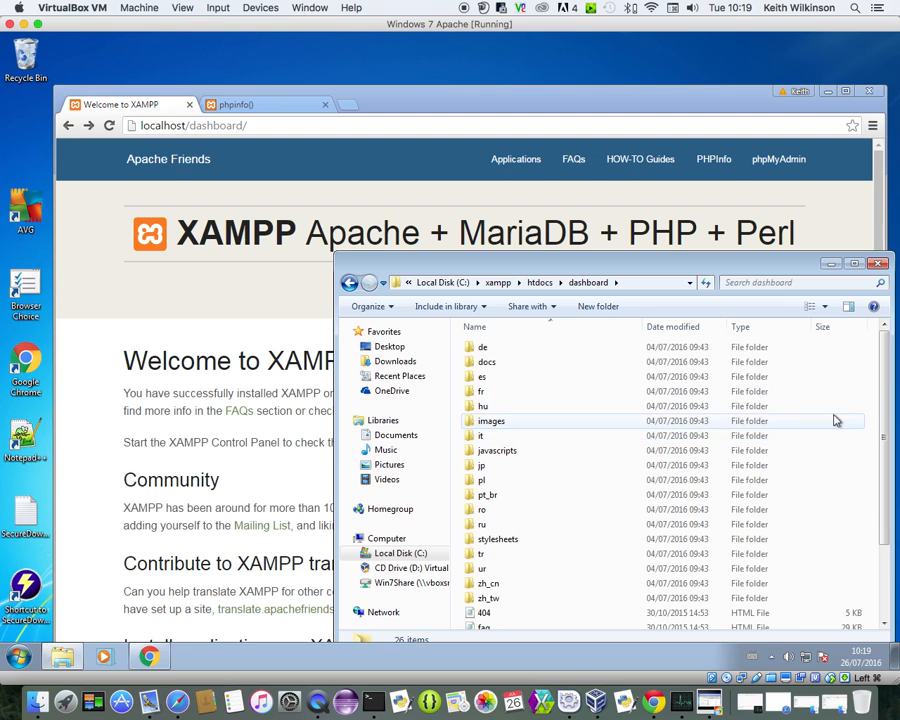
drag(886, 388, 886, 480)
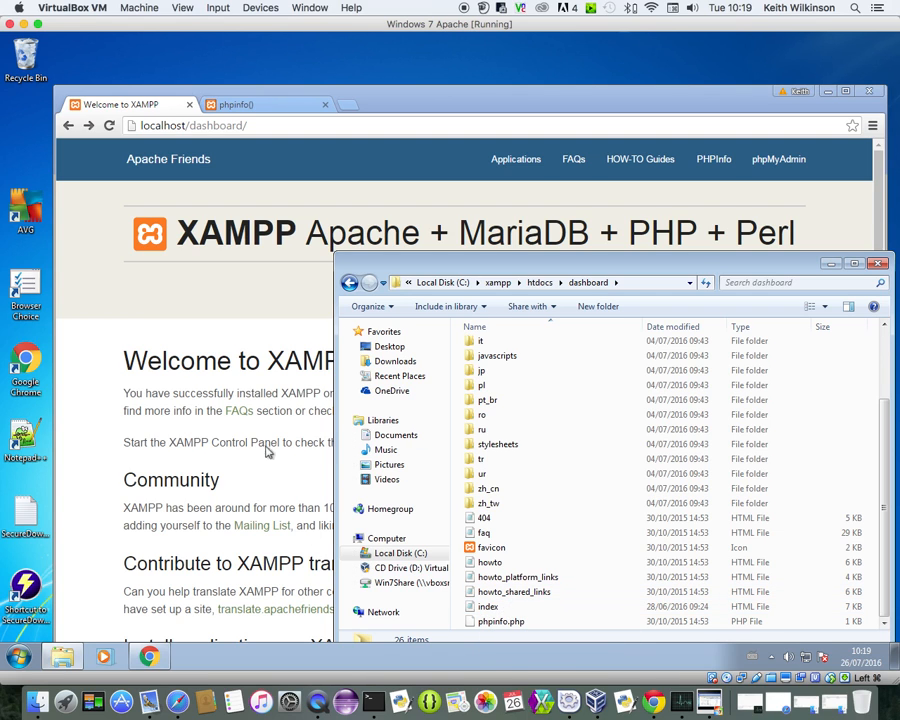
click(540, 283)
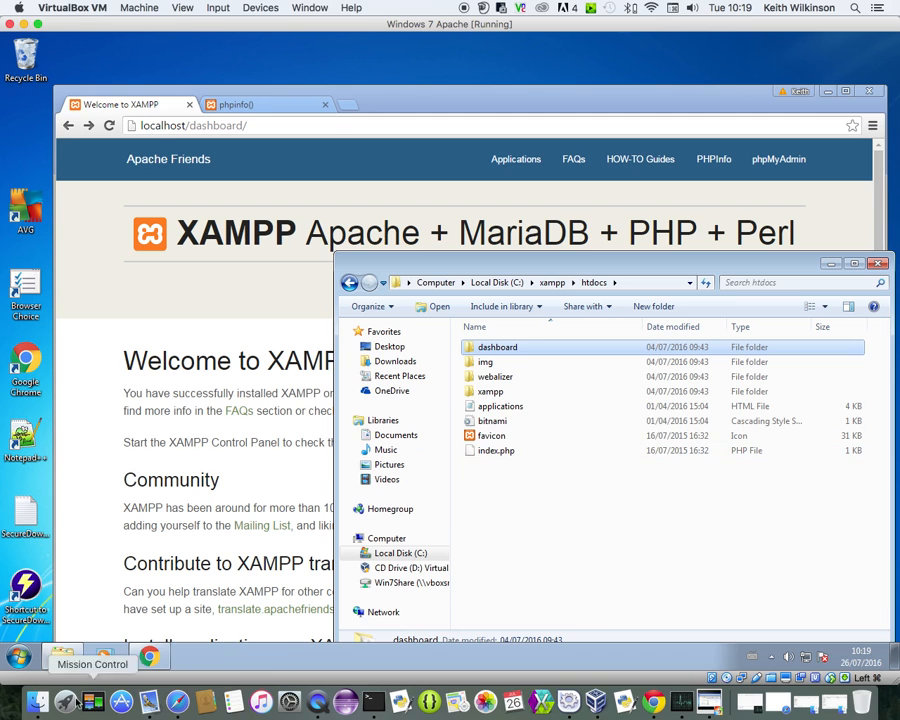
click(20, 660)
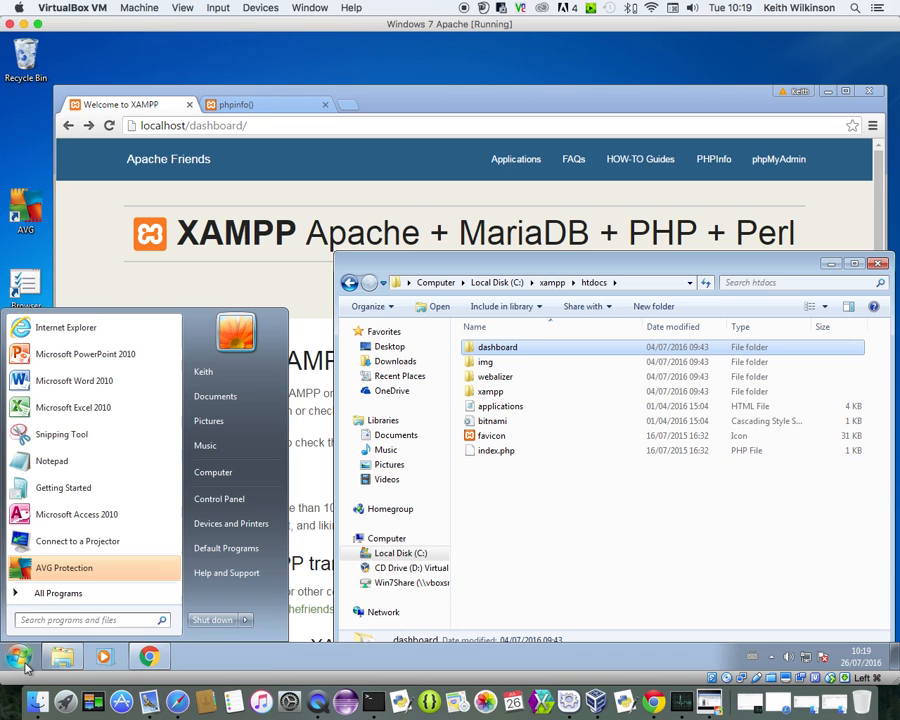
Launch Notepad++ from the All Programs Notepad++ folder, showing its change.log file
click(67, 595)
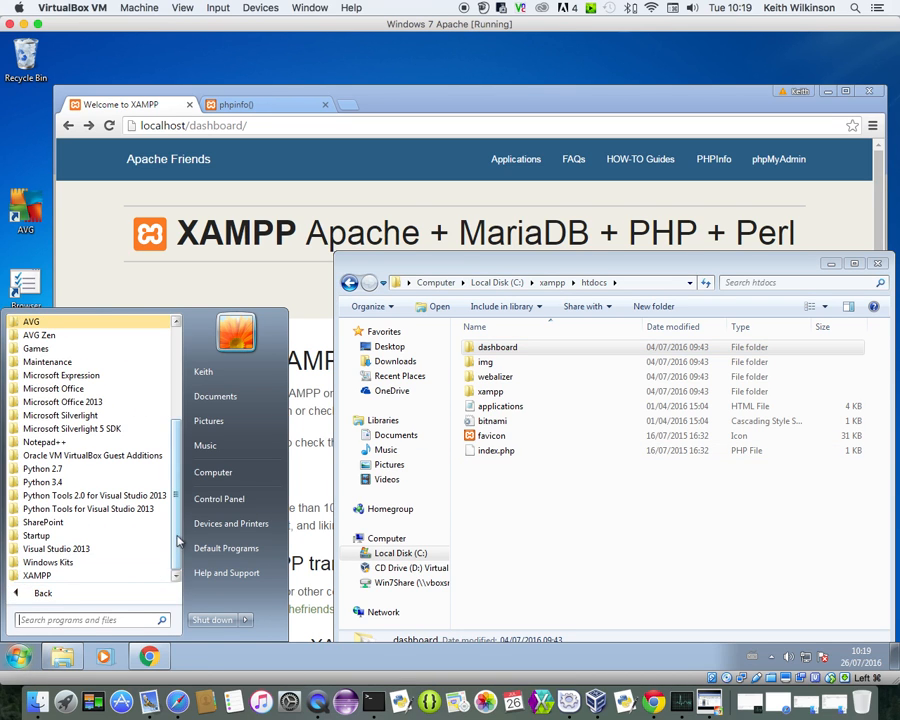
click(50, 442)
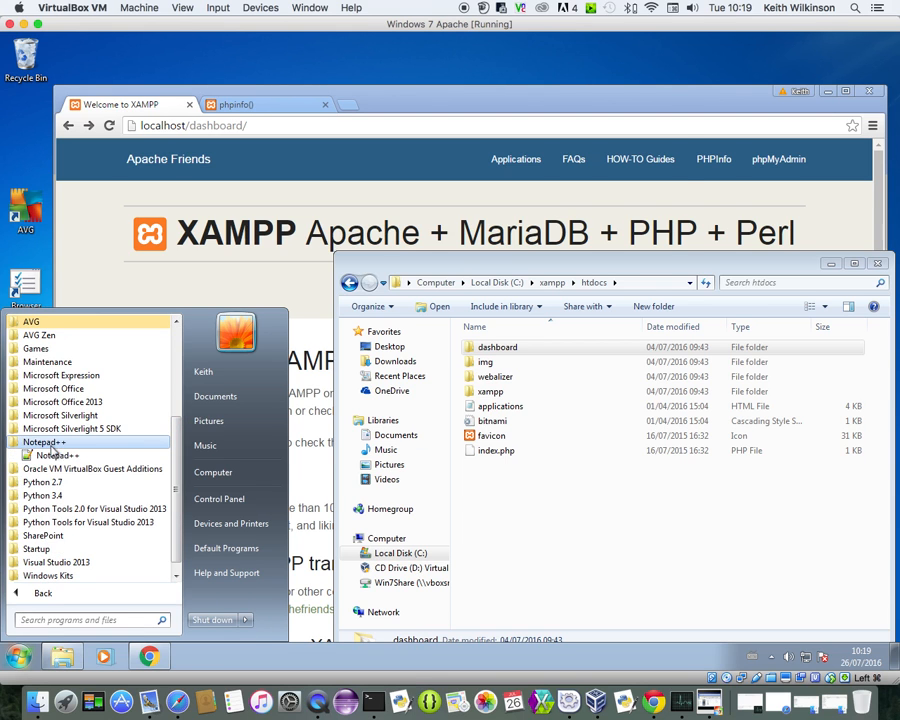
click(52, 455)
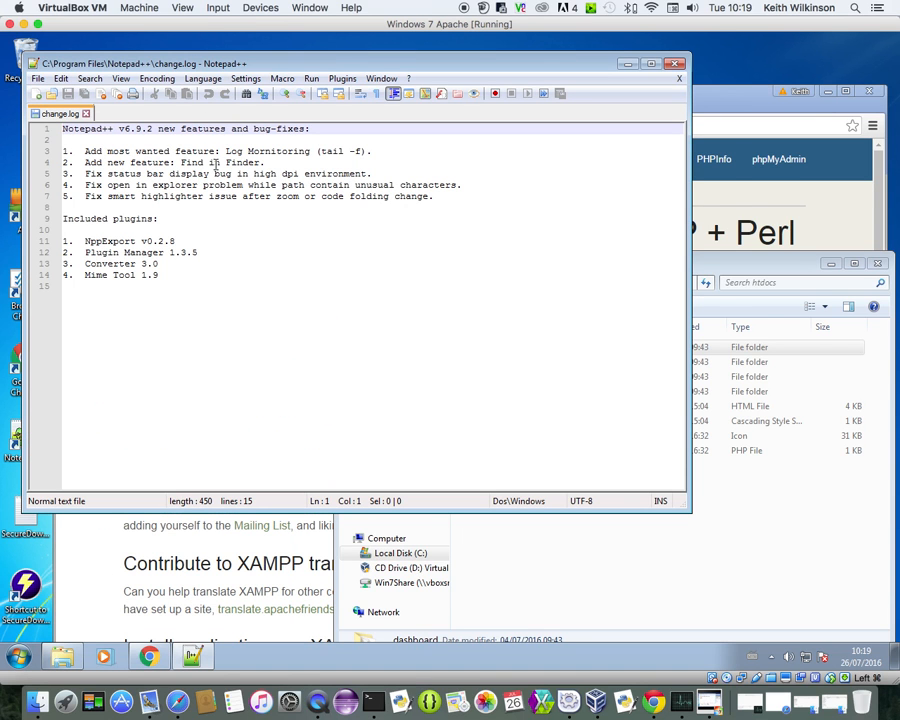
click(37, 78)
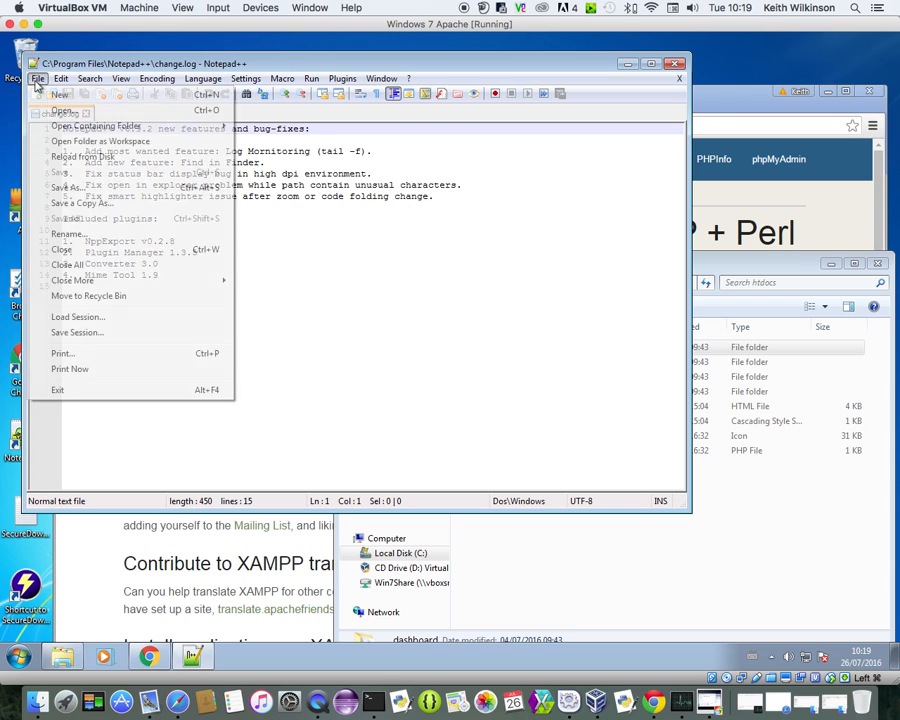
Open C:\xampp\htdocs\index.php in a new Notepad++ tab
click(55, 115)
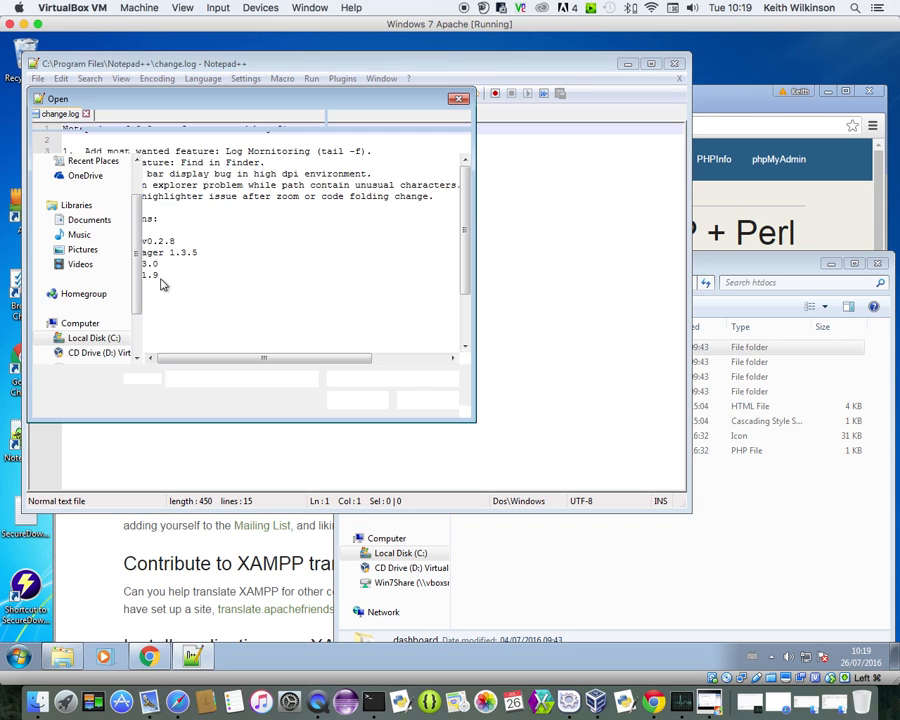
click(112, 342)
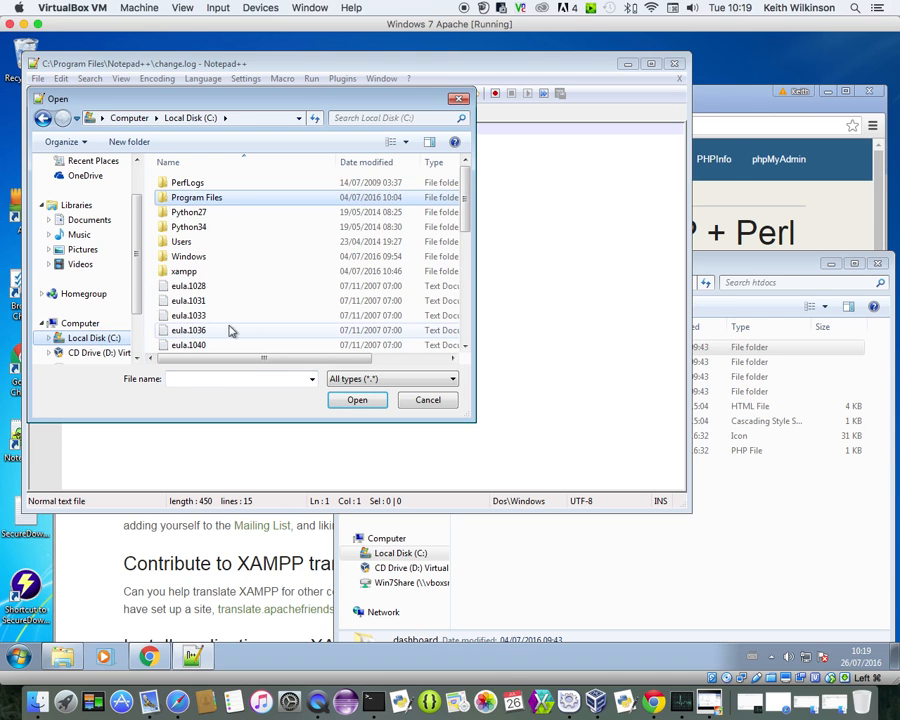
double_click(182, 270)
double_click(186, 257)
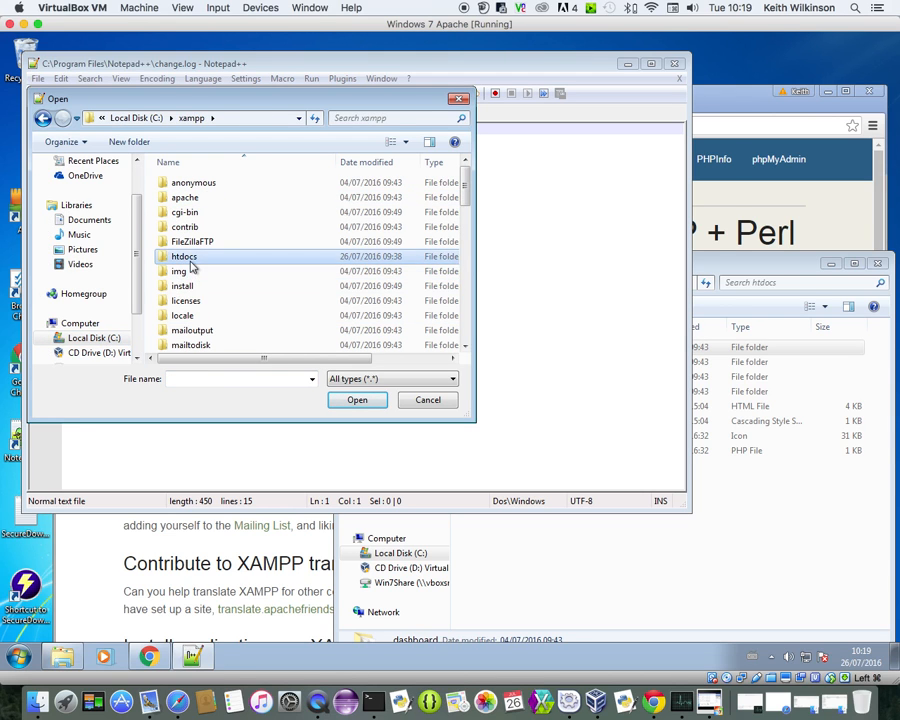
click(197, 290)
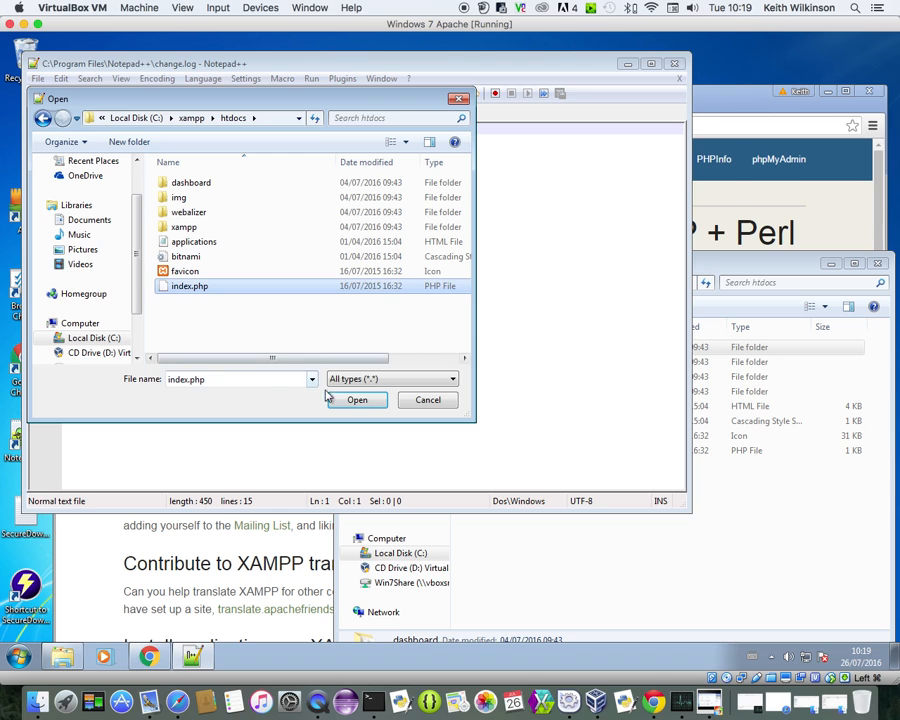
click(356, 400)
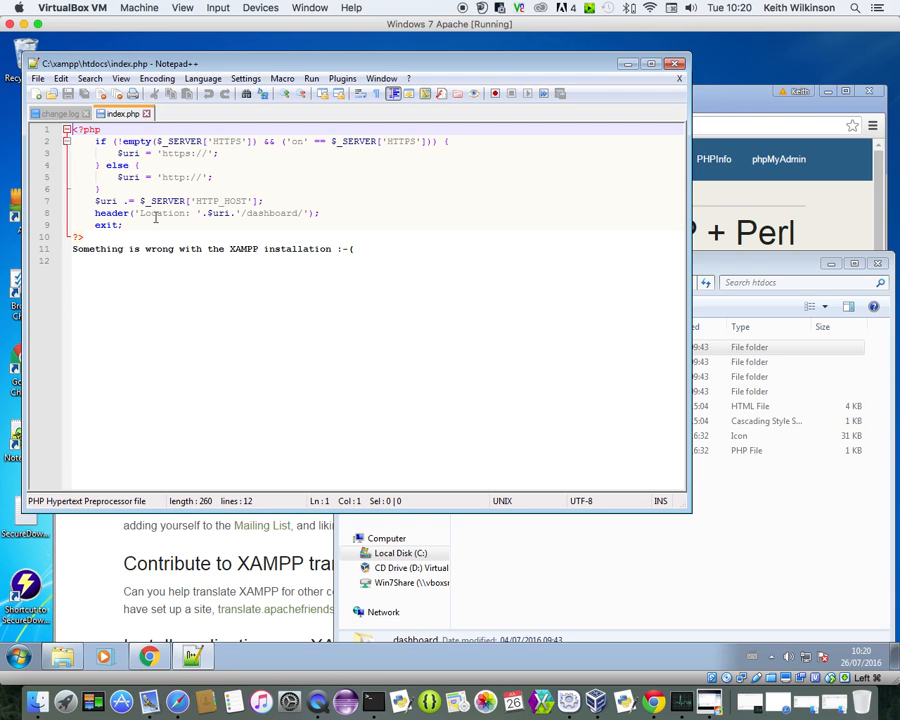
Review index.php's header redirect, error message, HTTPS check and else branch, then close Notepad++
drag(93, 214, 316, 216)
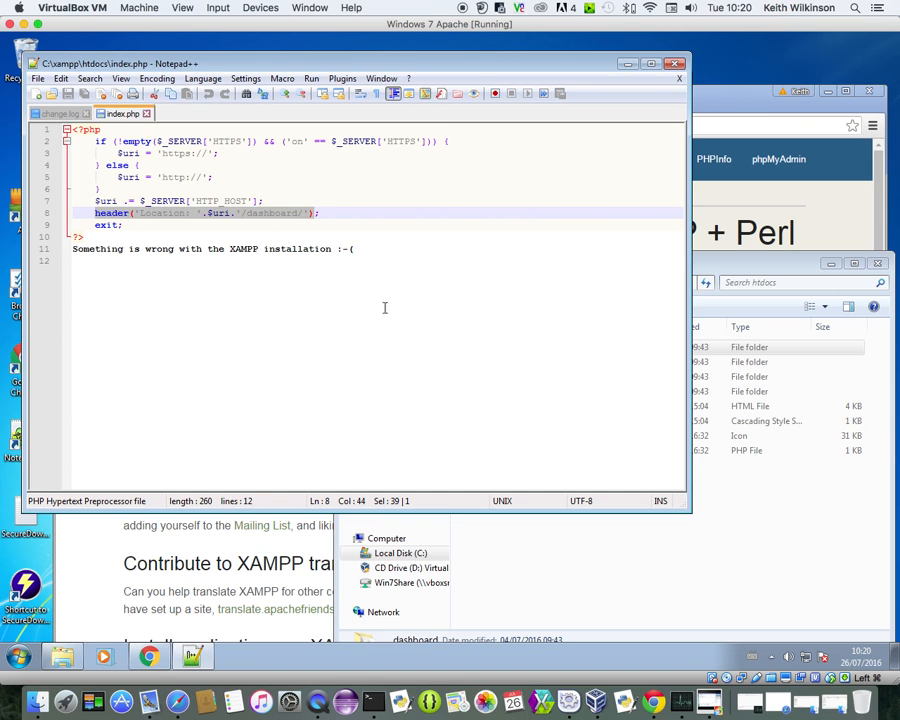
drag(366, 250, 68, 252)
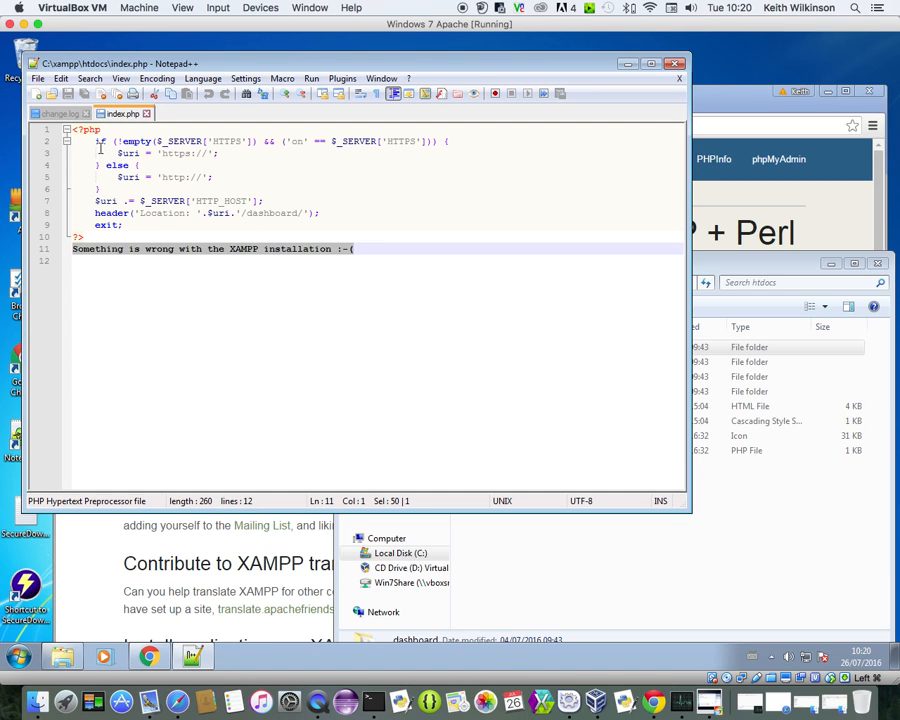
drag(96, 141, 151, 141)
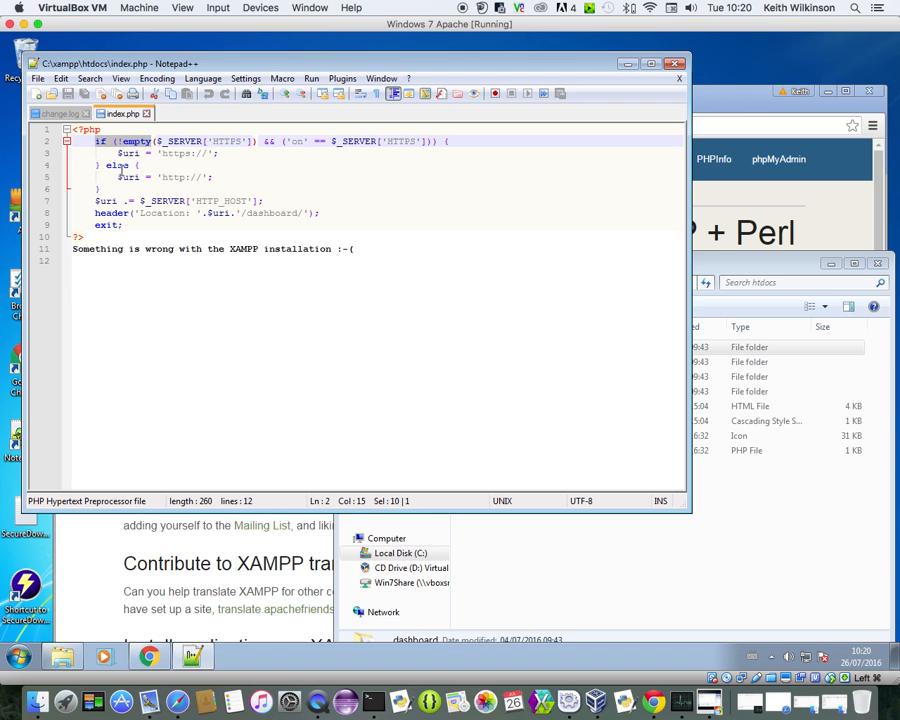
drag(106, 165, 131, 165)
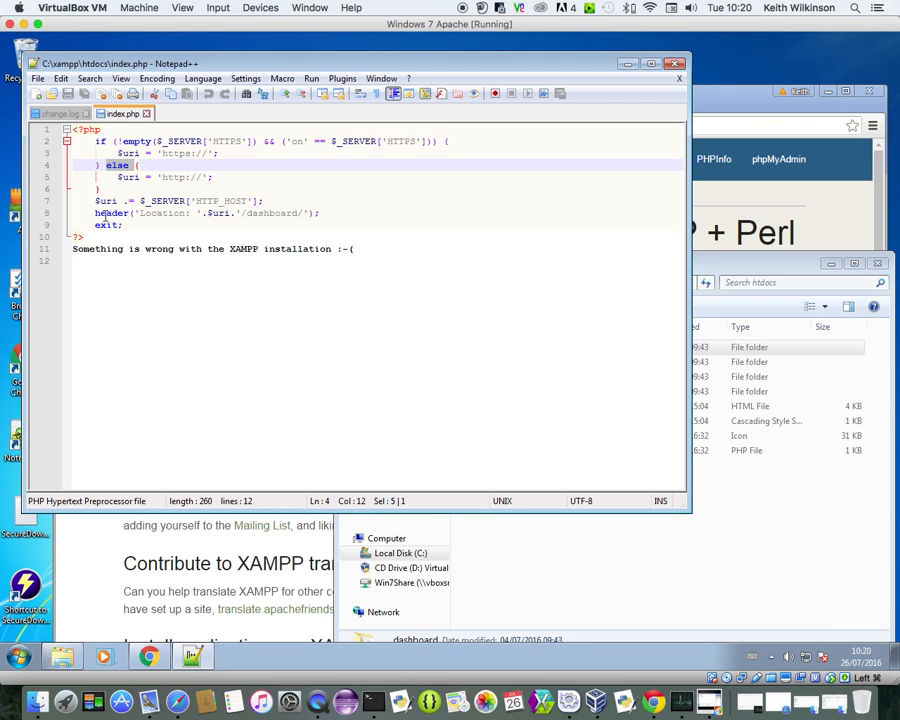
drag(94, 213, 128, 213)
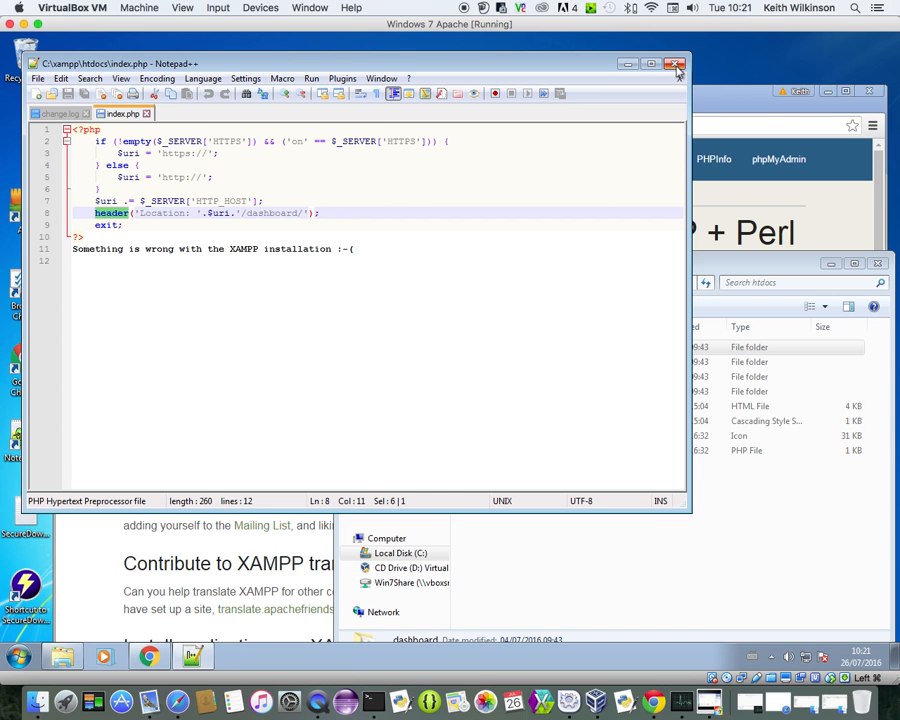
click(676, 66)
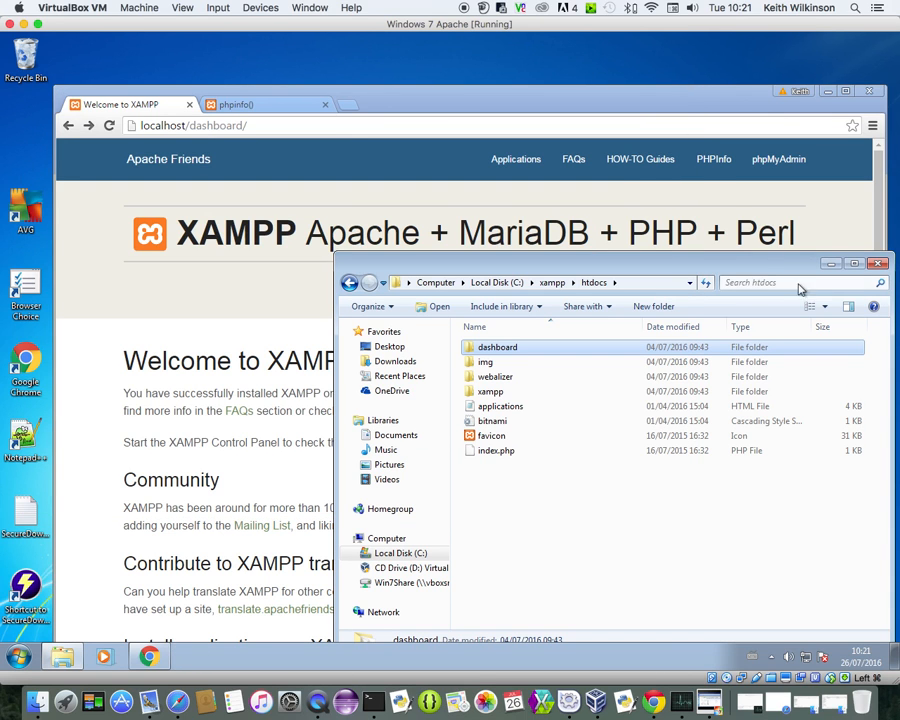
Close the htdocs Explorer window and open a new blank Chrome tab
drag(727, 266, 577, 254)
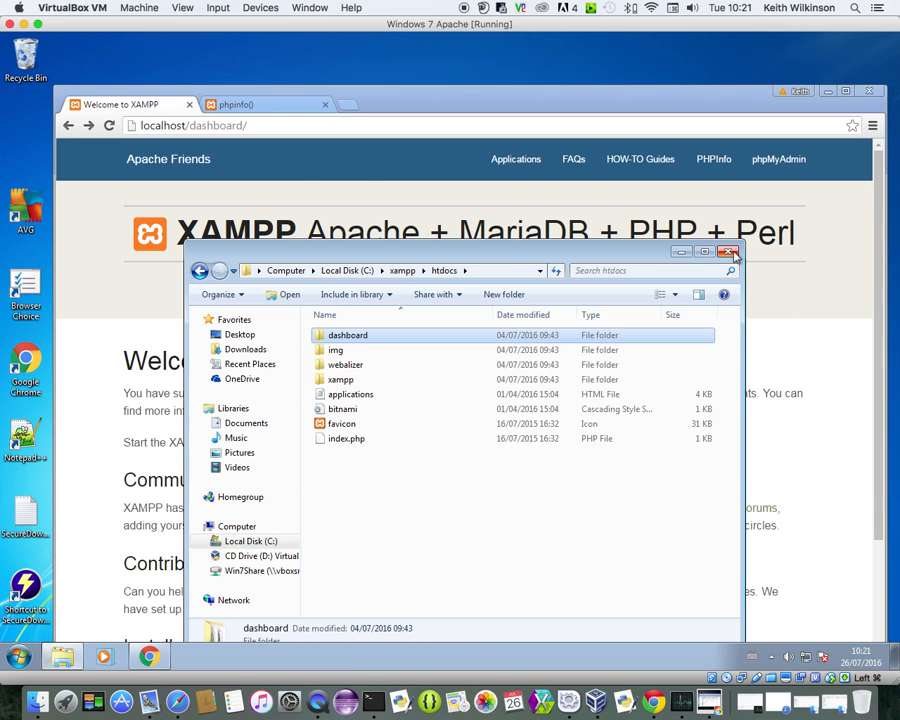
click(730, 252)
click(345, 106)
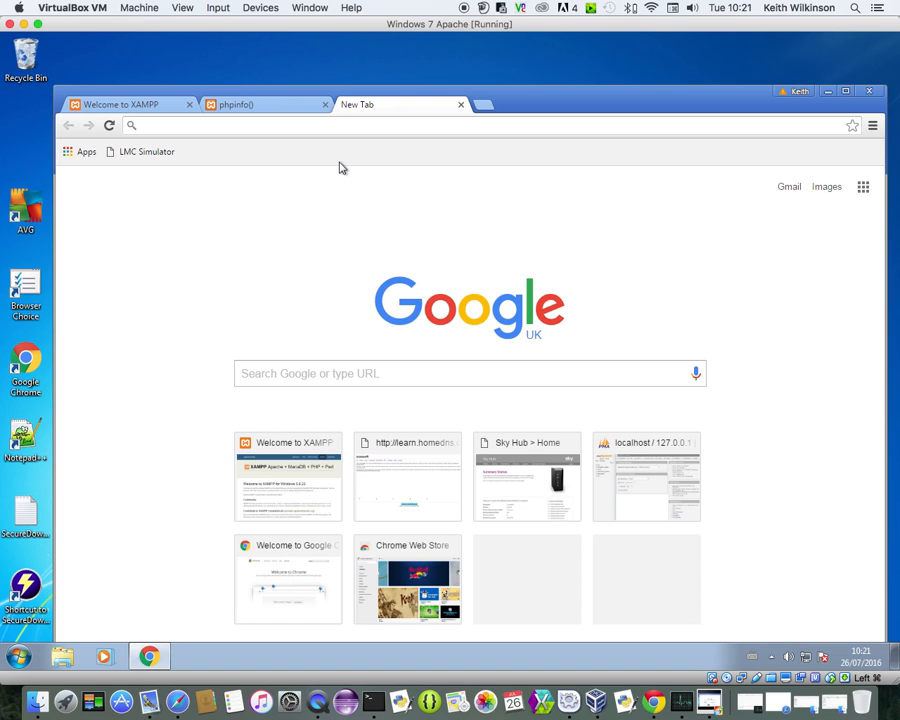
Load the Sky Hub router's Summary Status page at 192.168.0.1 and reposition the Chrome window
text(192)
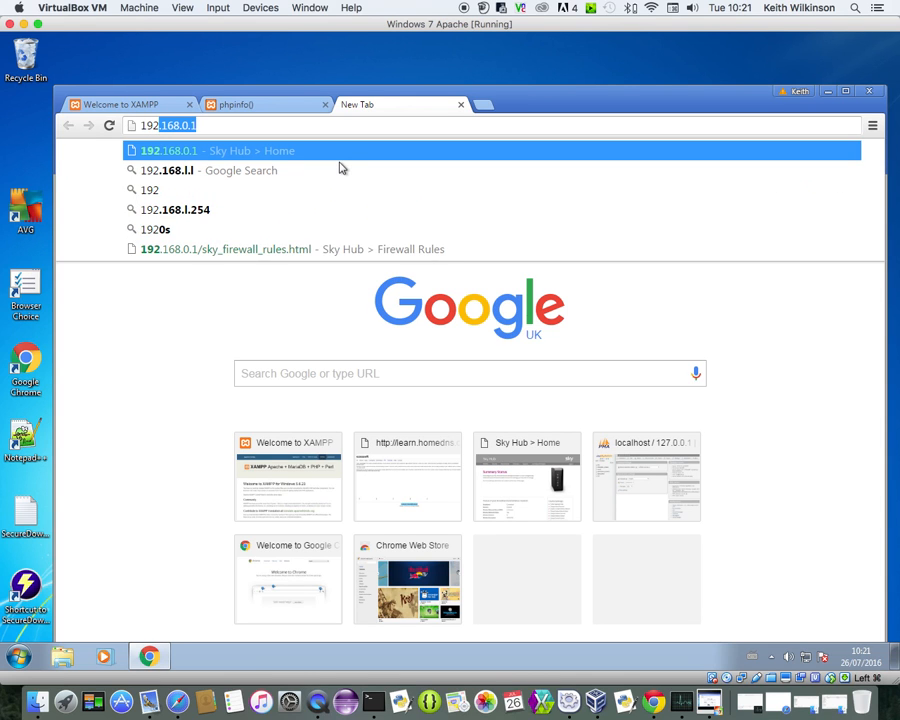
text(.168.)
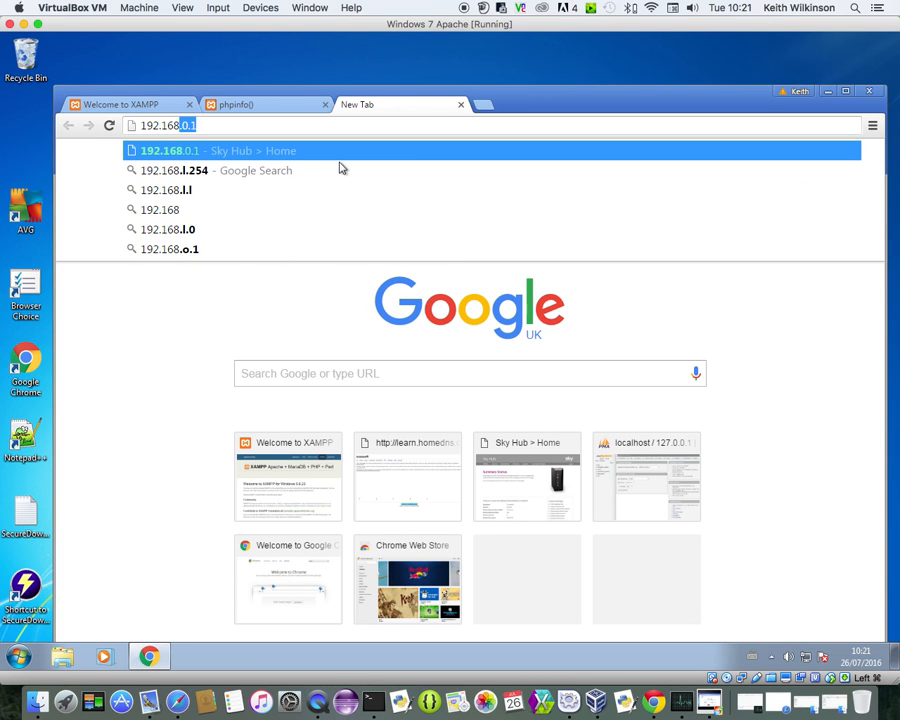
text(0.1)
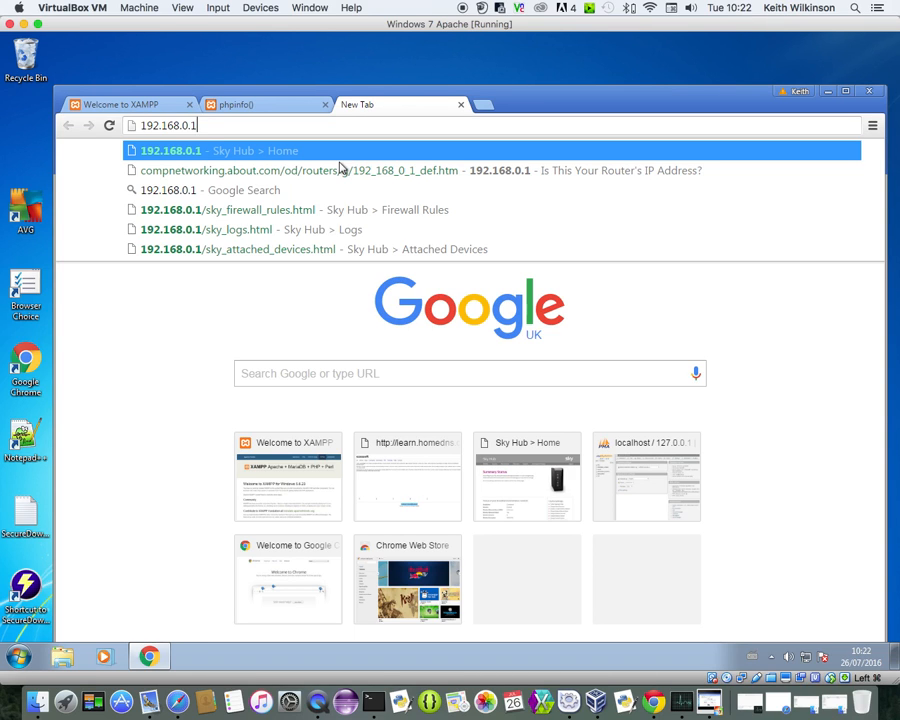
key(Return)
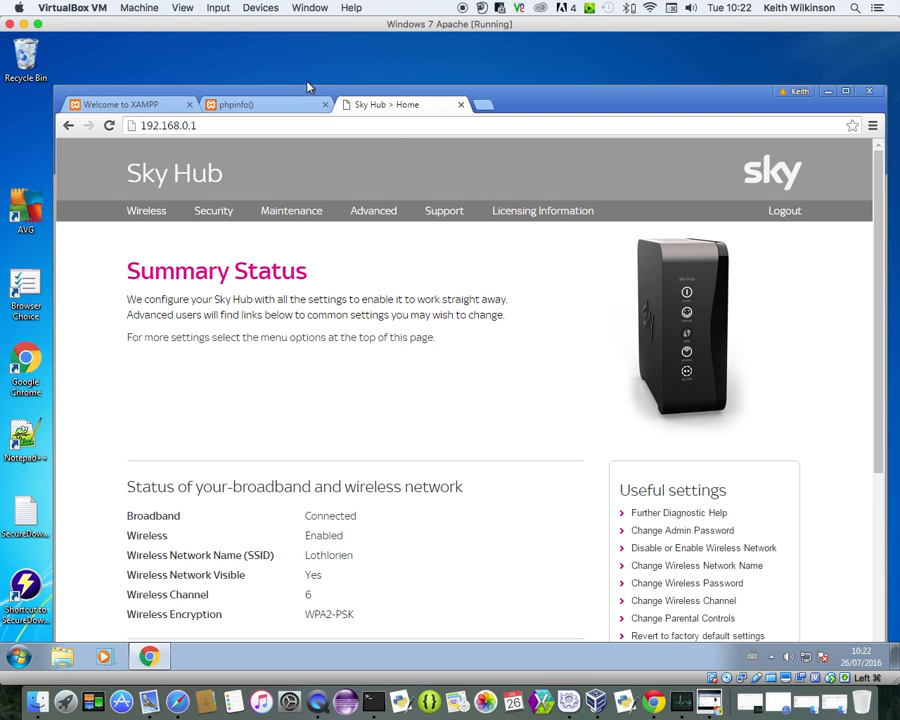
drag(530, 101, 488, 74)
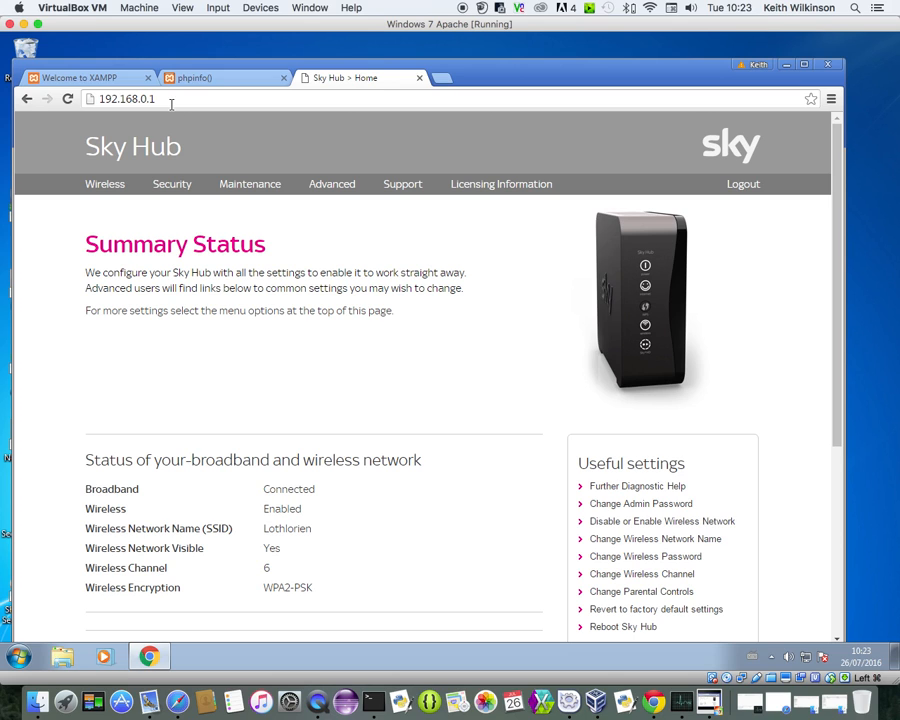
Log in to the router's advanced settings with the router username and password, then review WAN Setup
click(333, 188)
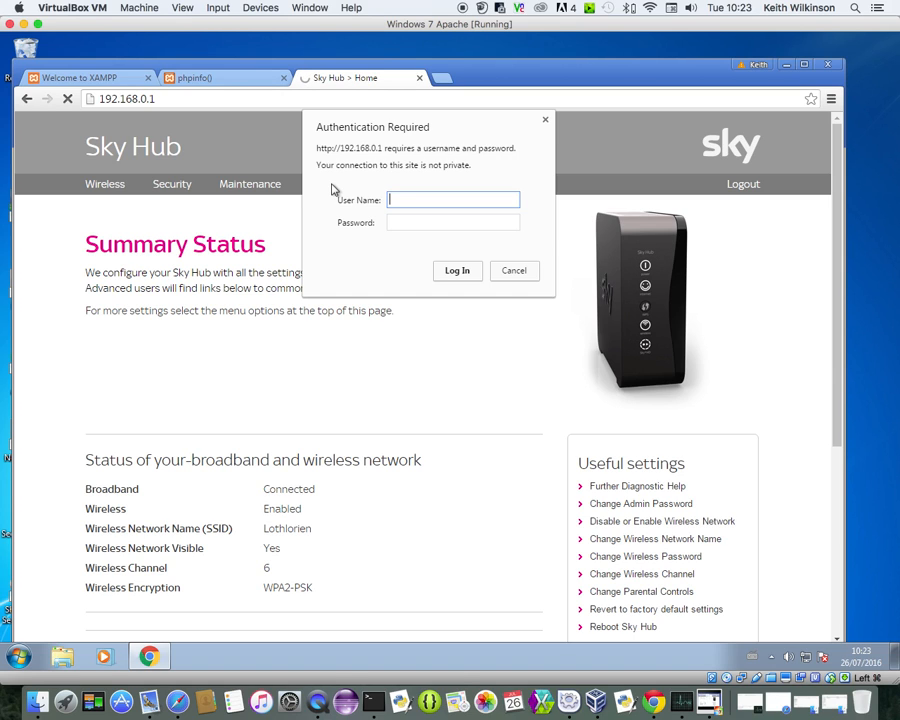
text(admin)
click(395, 222)
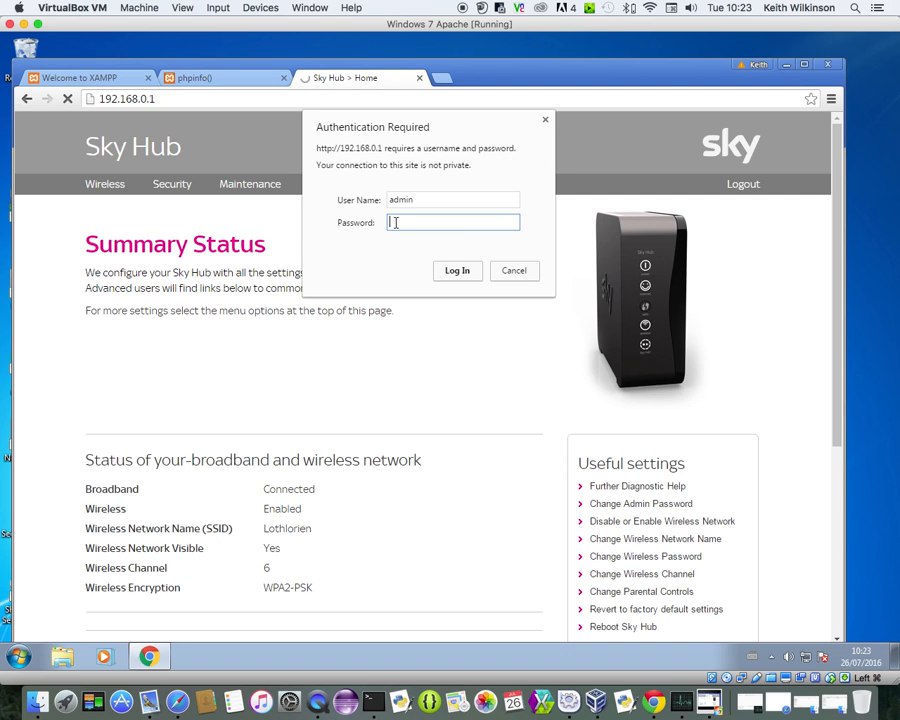
text(*****)
click(457, 271)
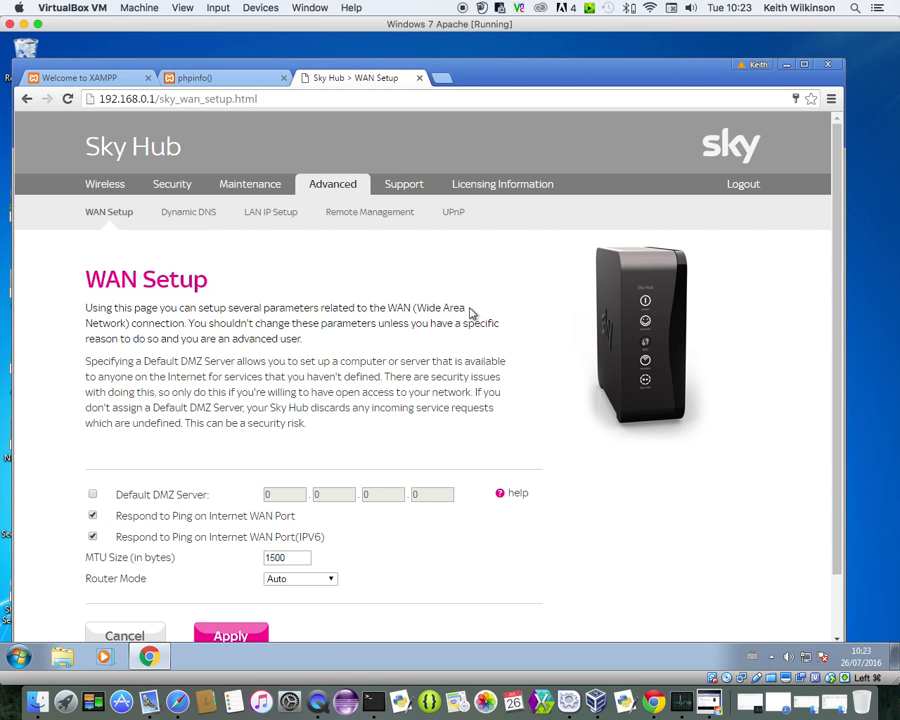
scroll(470, 313, down, 2)
scroll(470, 308, up, 2)
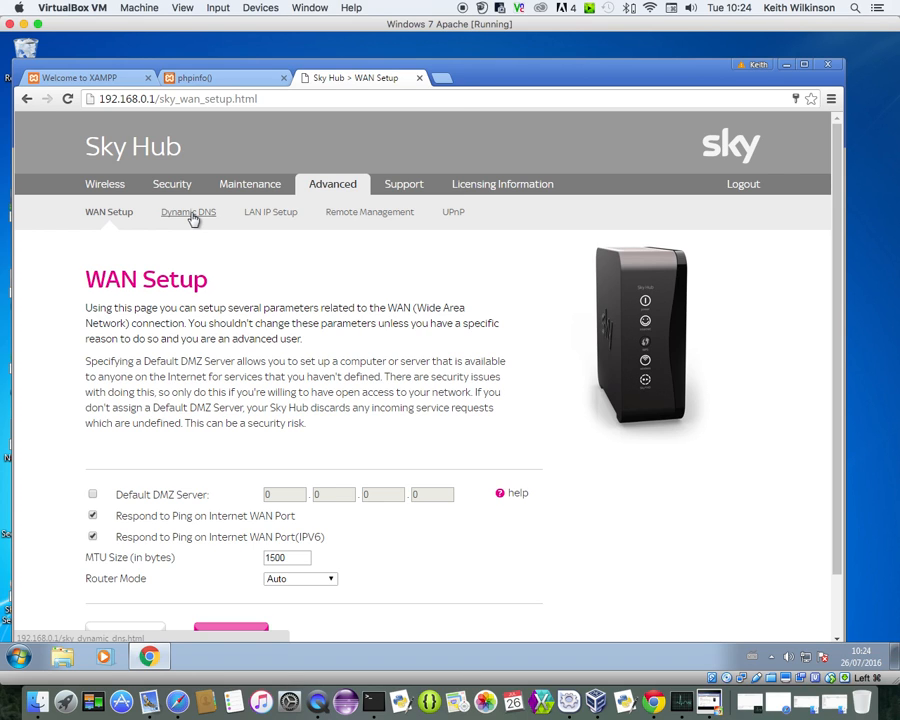
In a new tab, search Google for dyndns and open Dyn's Host Services page
click(448, 84)
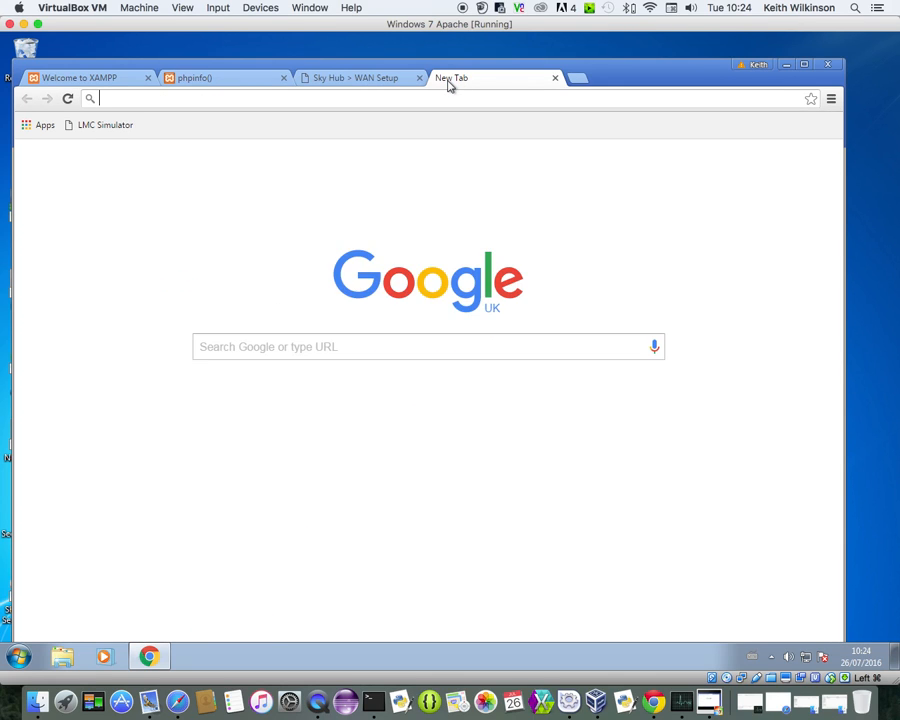
text(dyn)
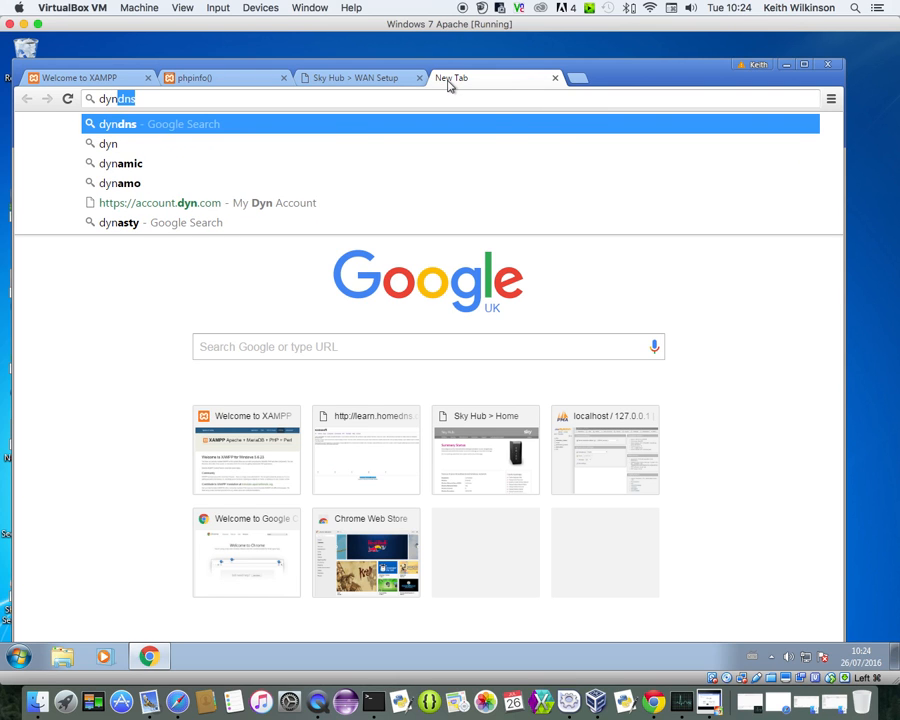
key(Return)
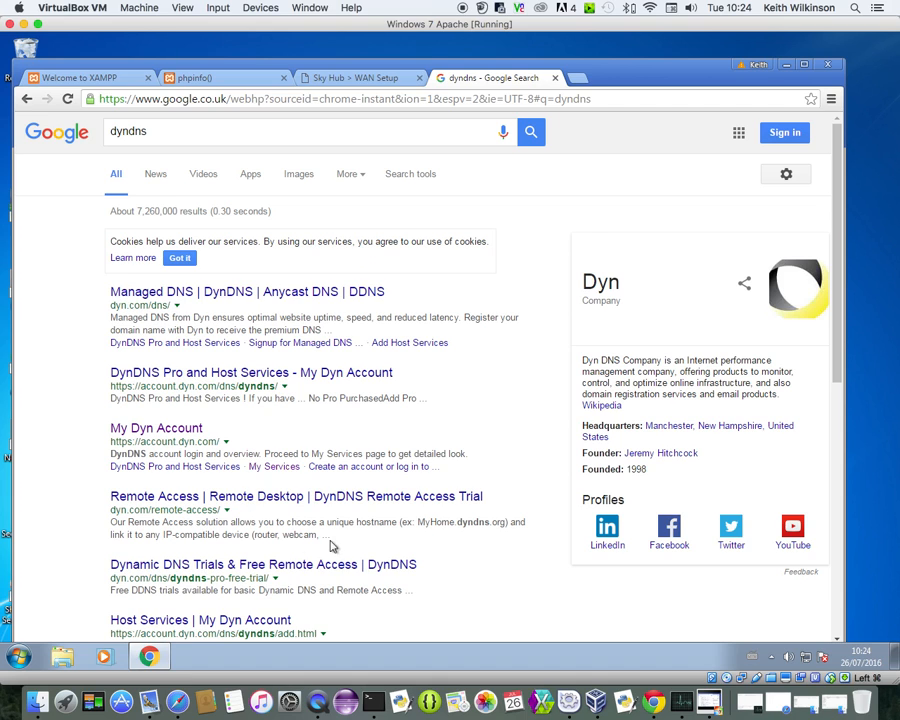
click(257, 620)
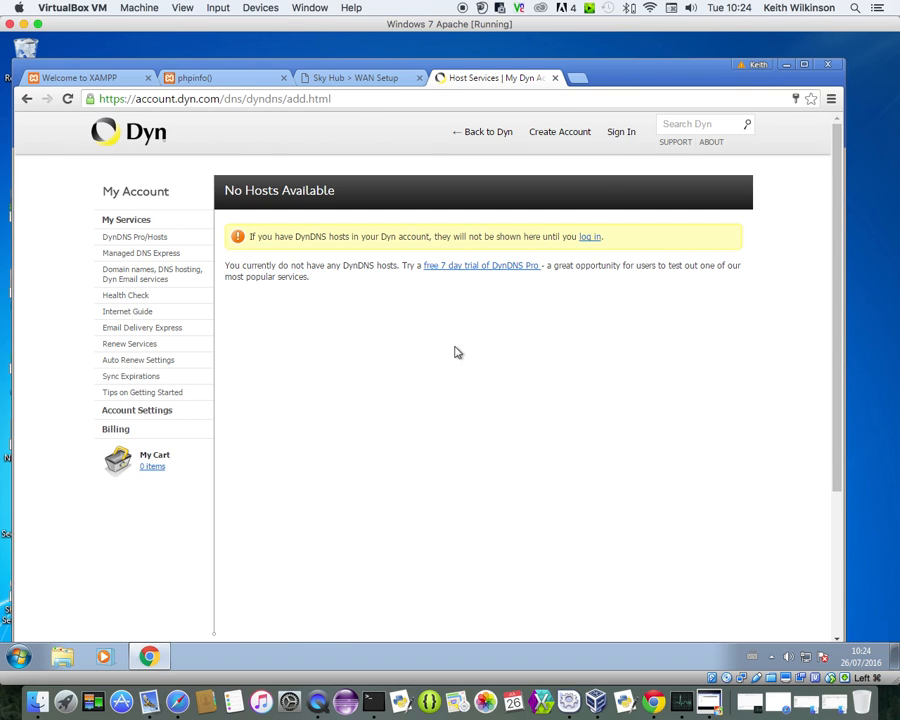
Sign in to the Dyn account with the autofilled credentials to reach the Add New Hostname form
click(621, 136)
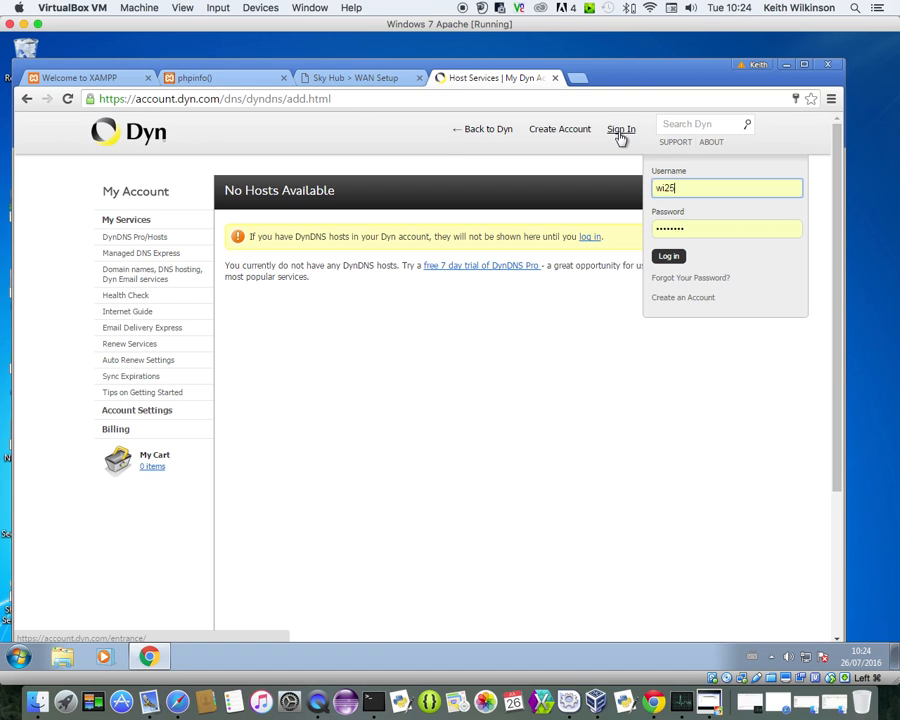
click(669, 257)
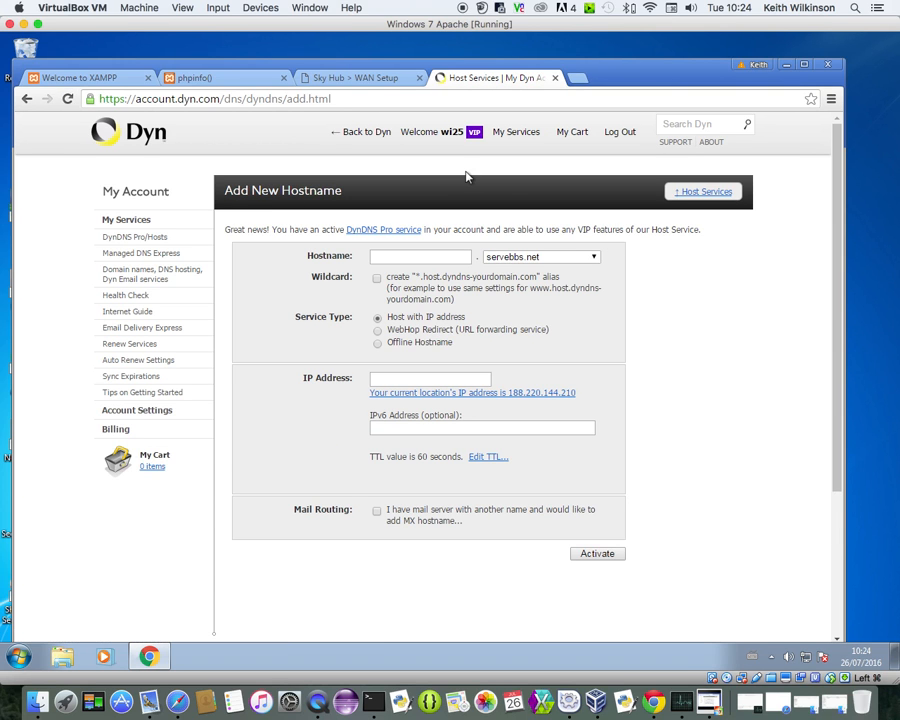
click(374, 81)
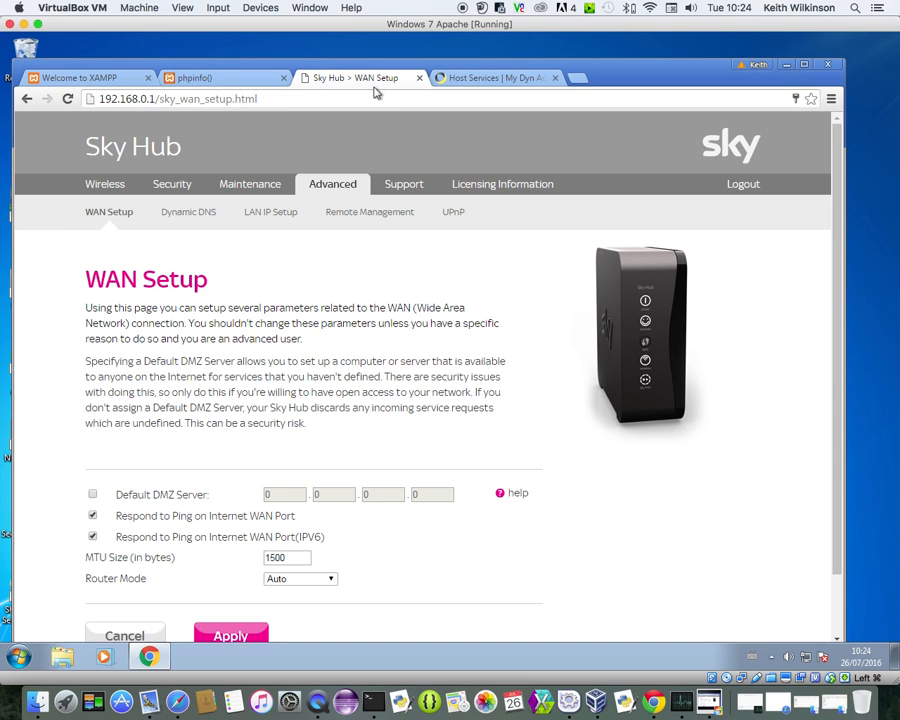
click(207, 220)
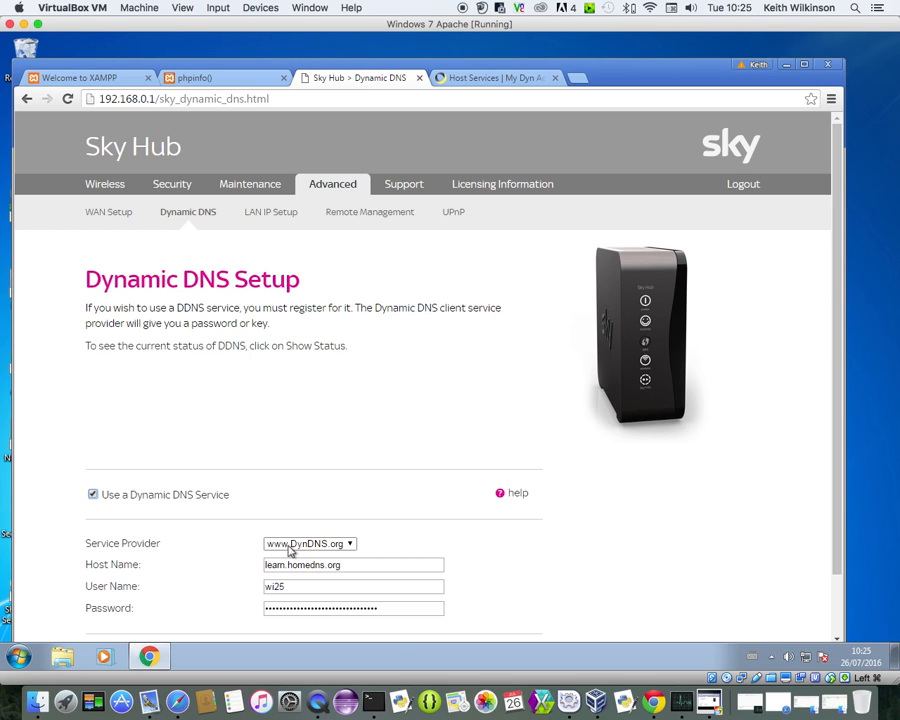
click(351, 545)
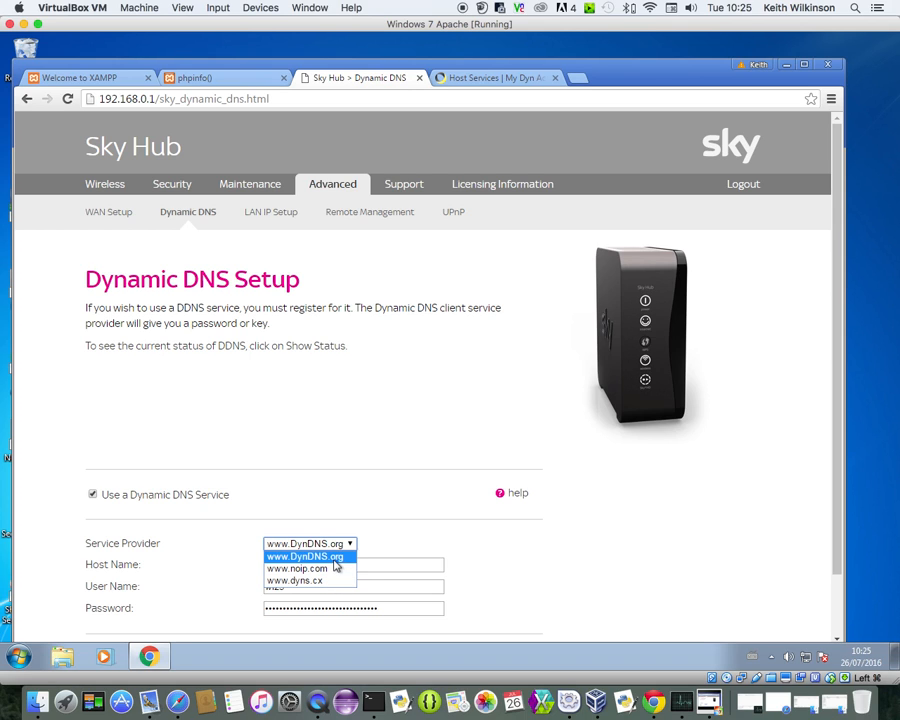
click(338, 556)
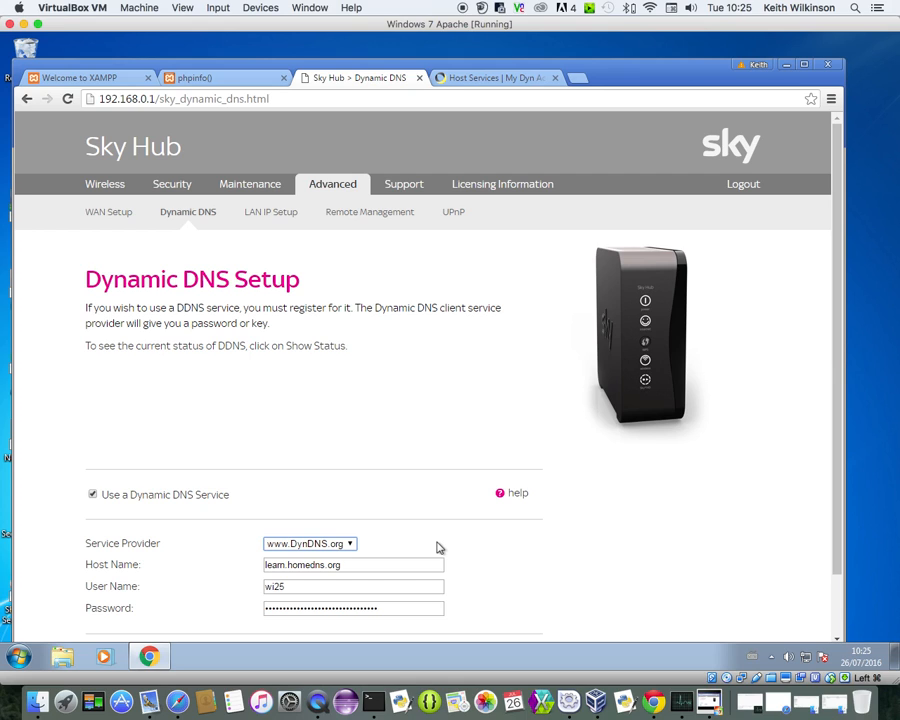
click(580, 78)
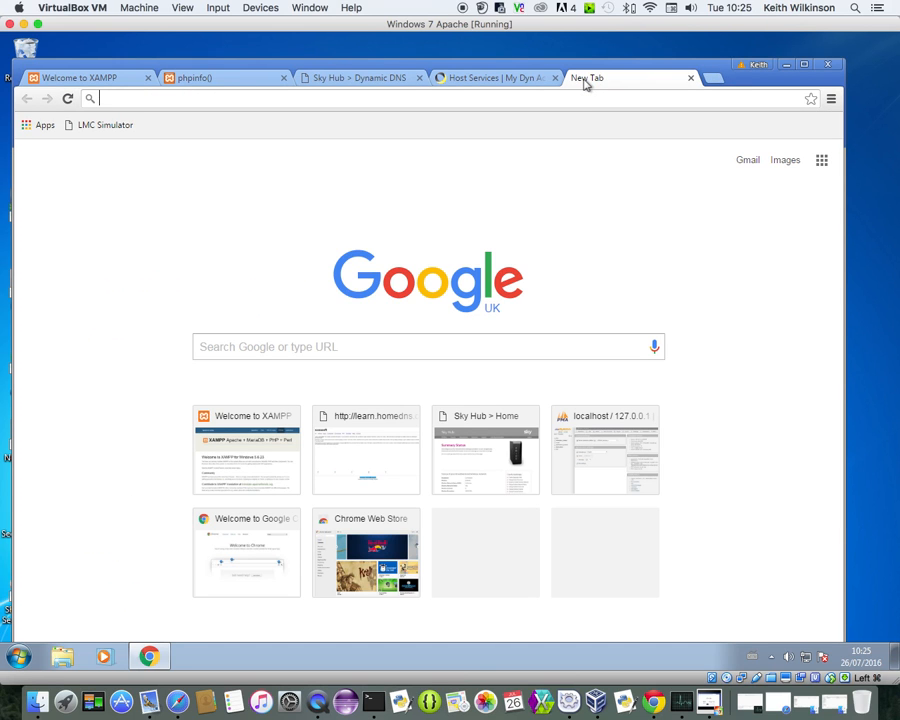
text(what)
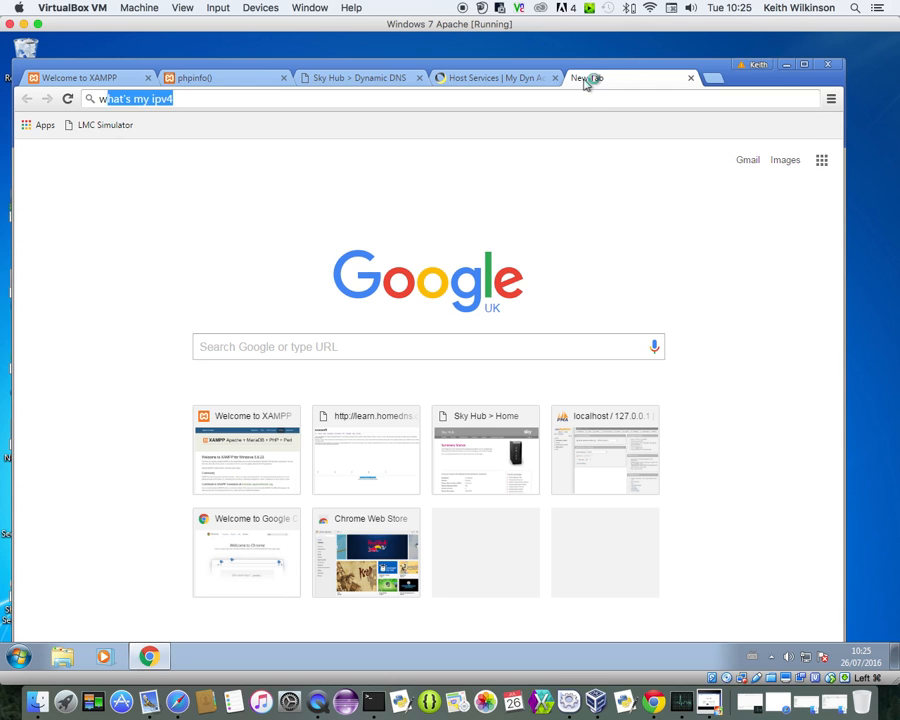
text(s my ip)
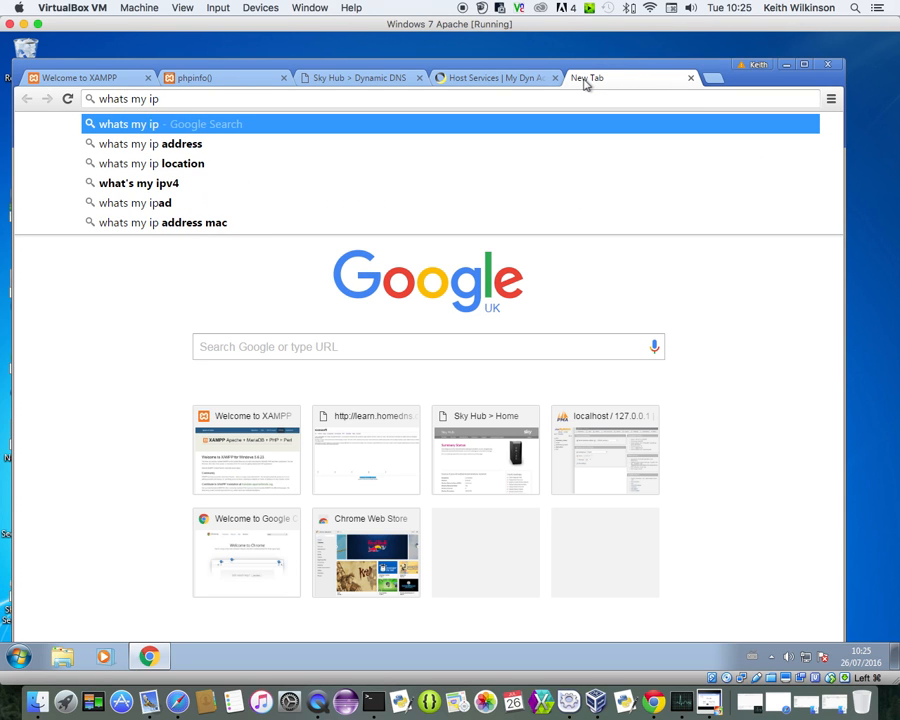
key(Return)
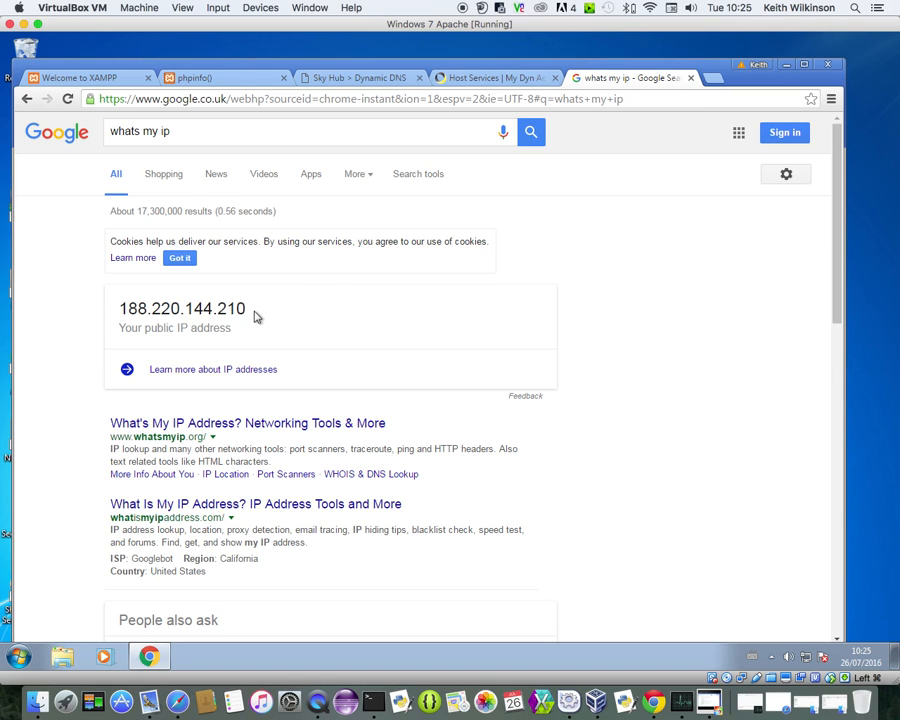
drag(243, 308, 117, 309)
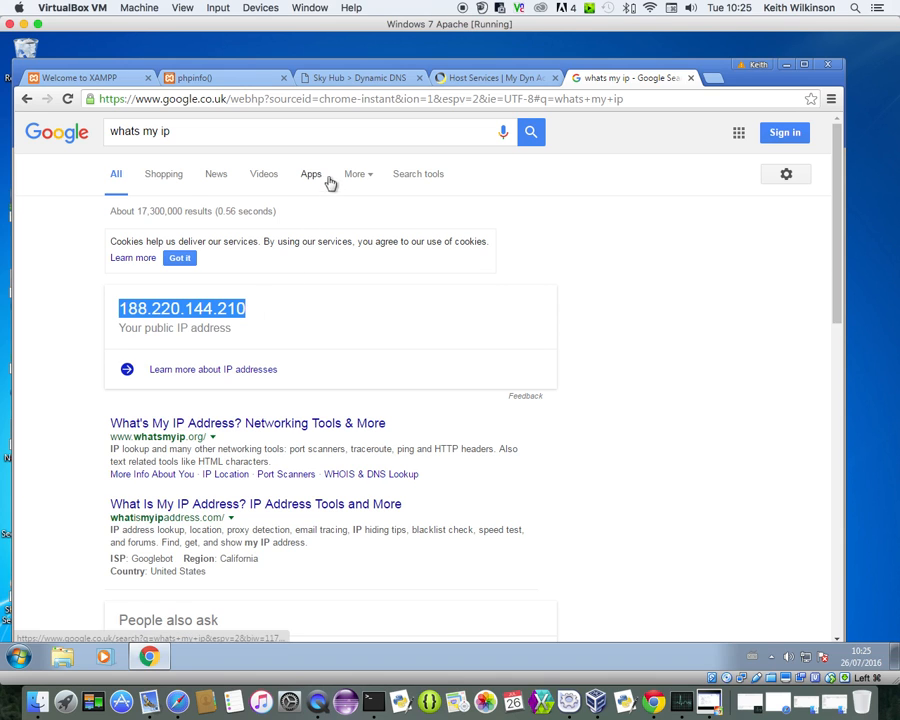
click(340, 80)
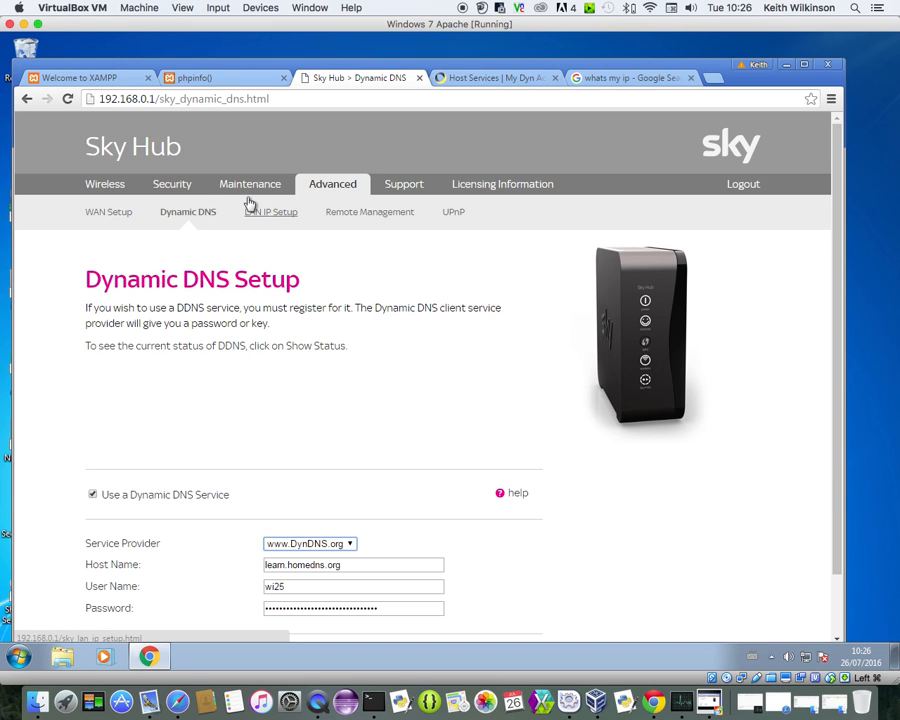
Find learn.homedns.org pointing to 188.220.144.210 in the Dyn My Services host list
click(585, 80)
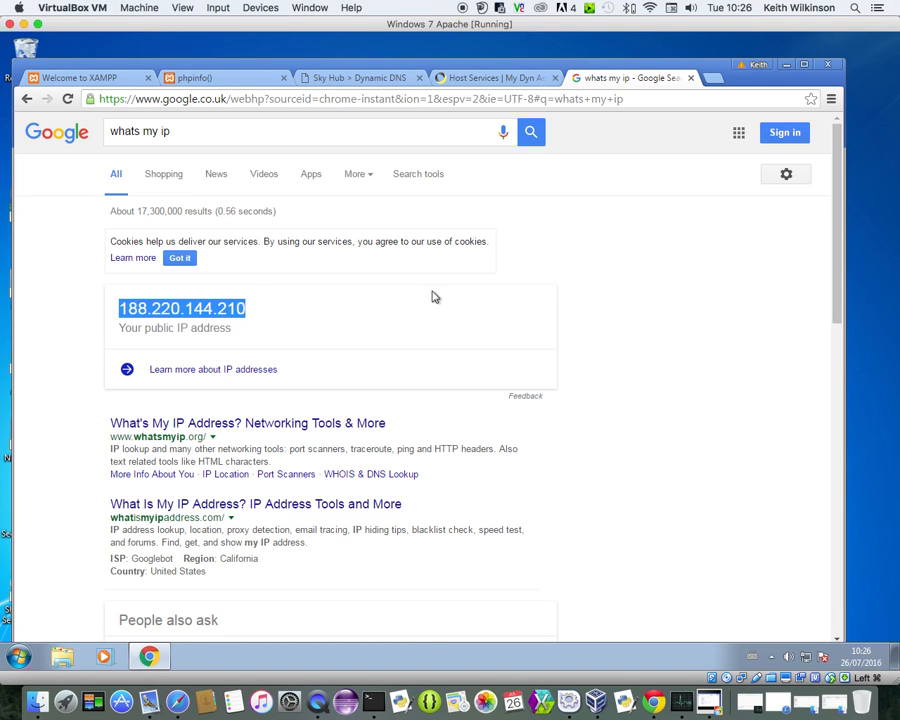
click(474, 80)
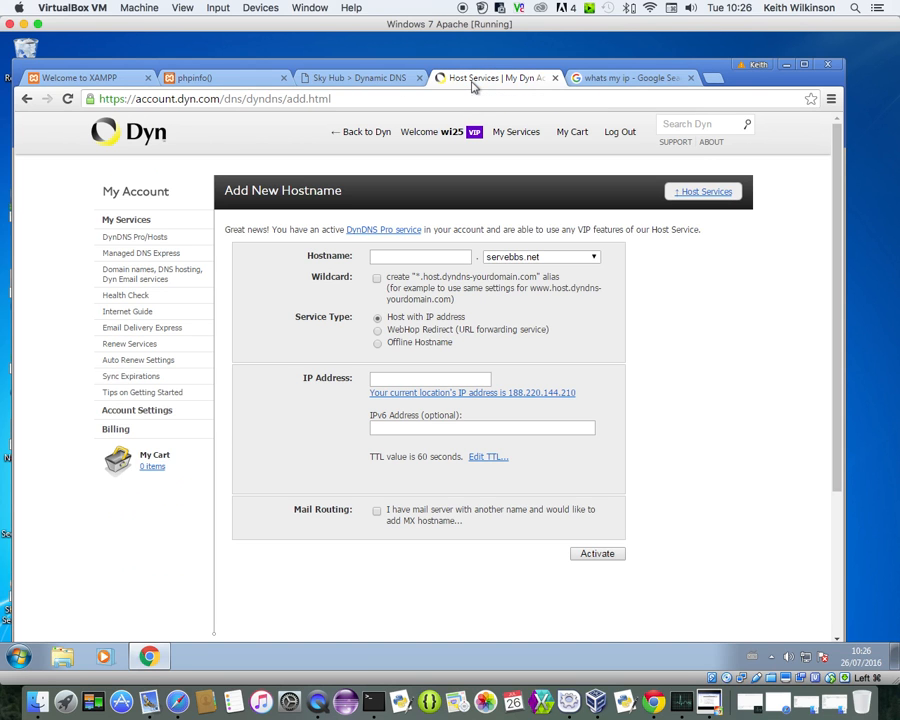
click(141, 226)
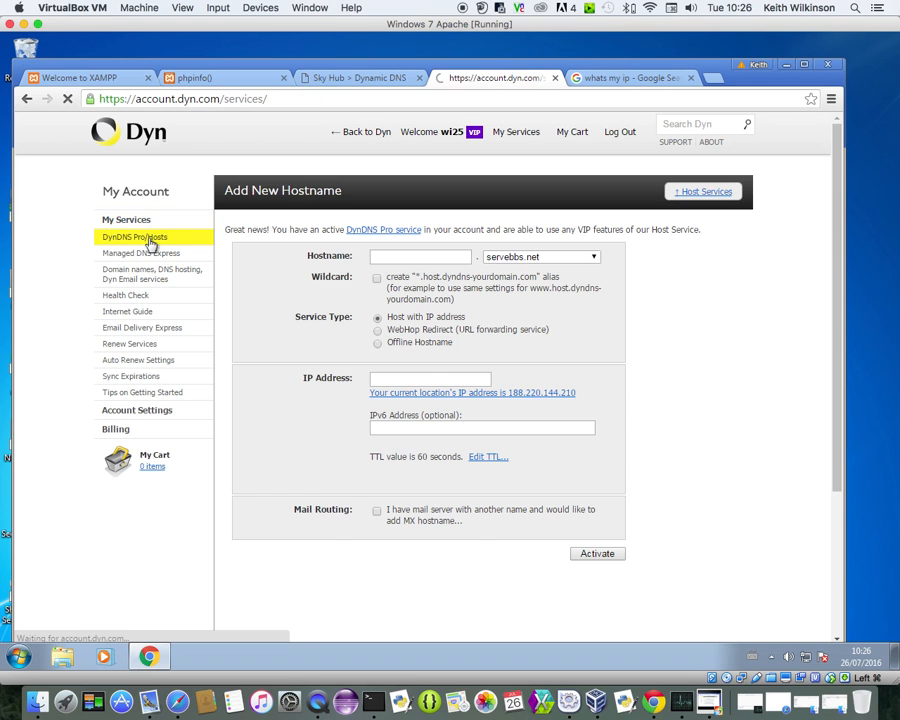
click(152, 245)
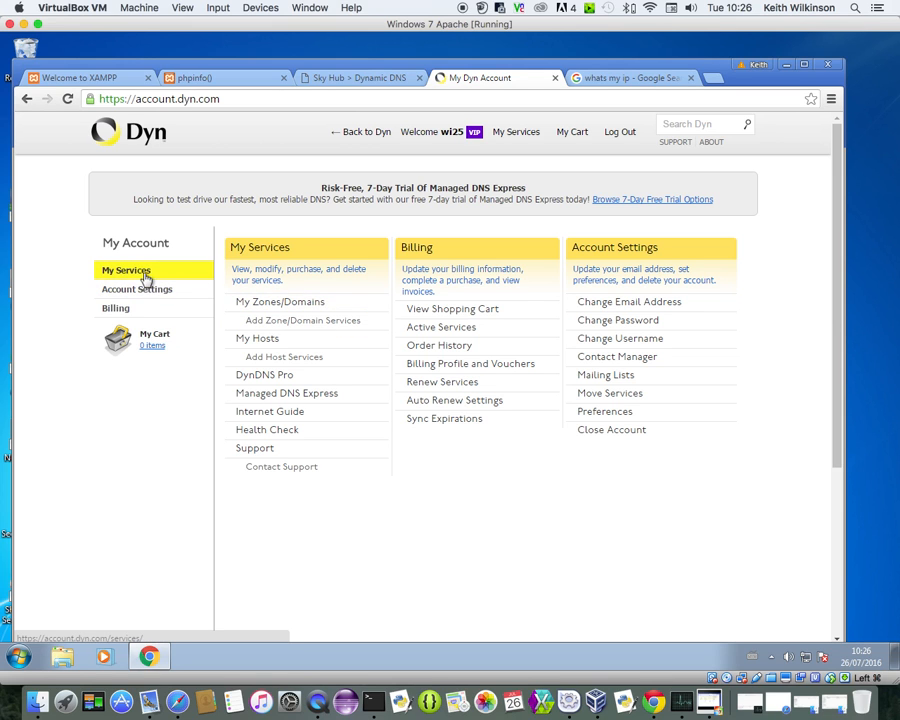
click(287, 301)
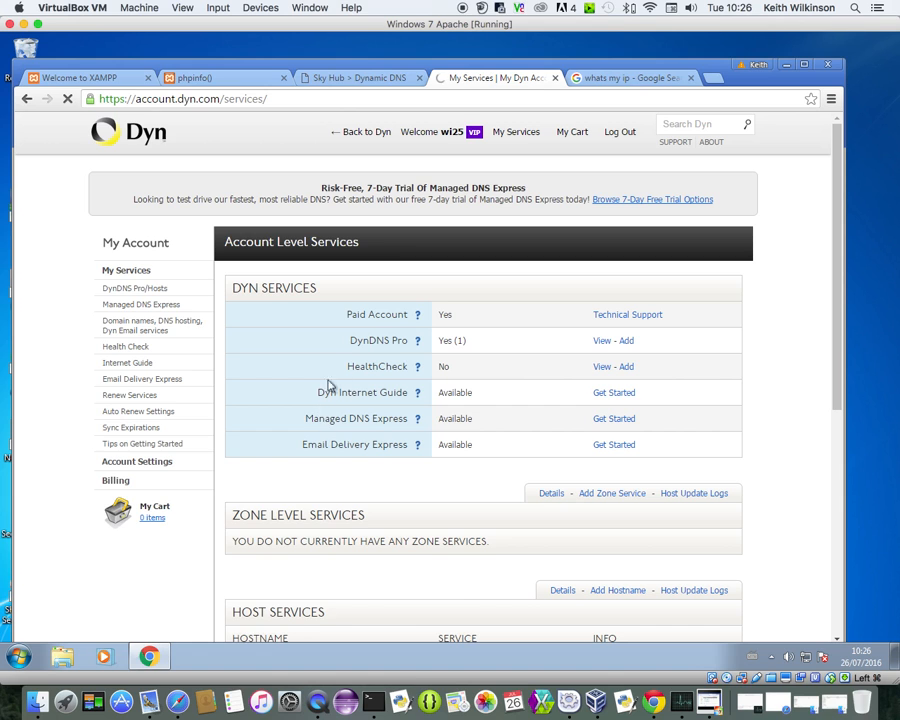
scroll(342, 432, down, 5)
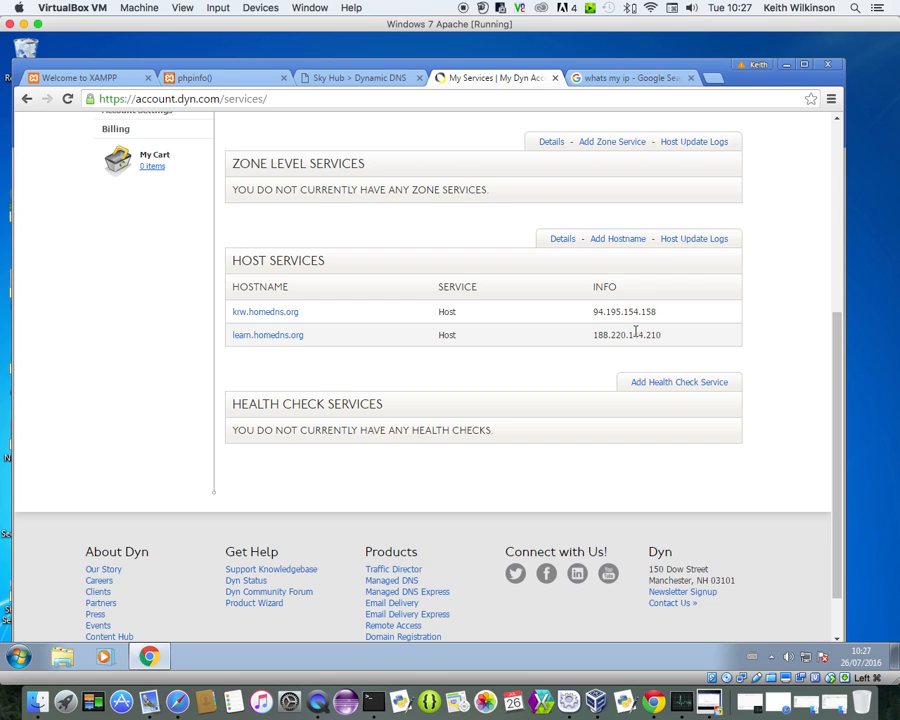
Browse to learn.homedns.org in a new tab
click(713, 78)
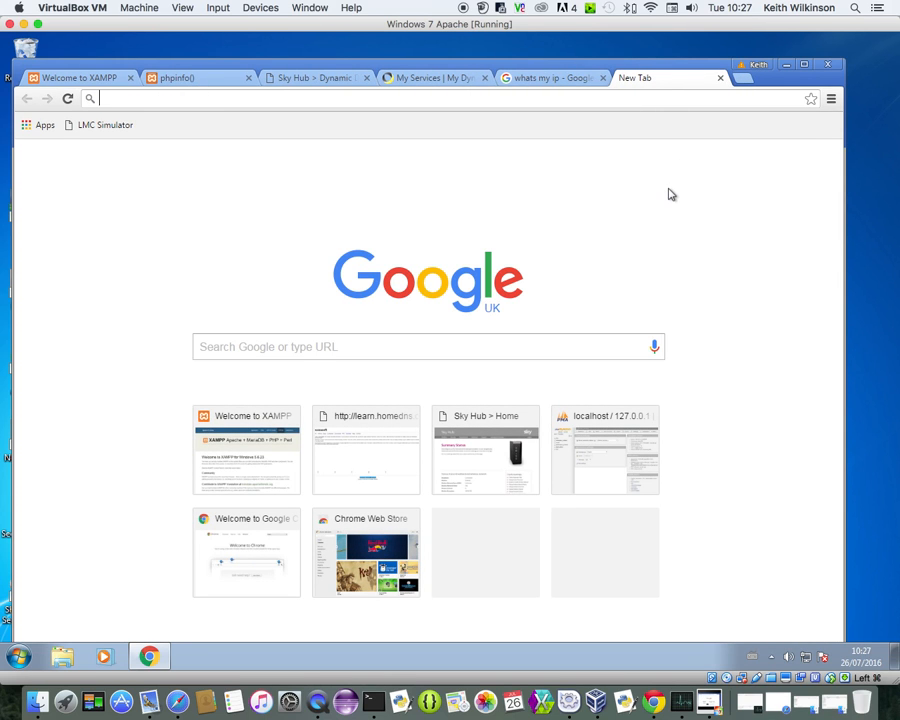
text(learn.homedns.org)
key(Return)
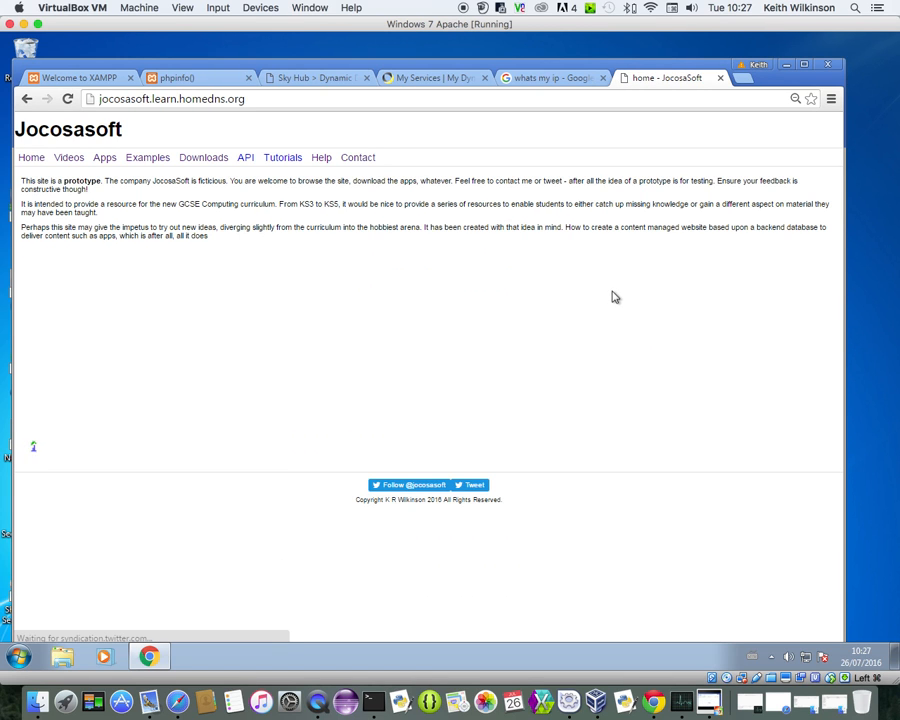
click(560, 80)
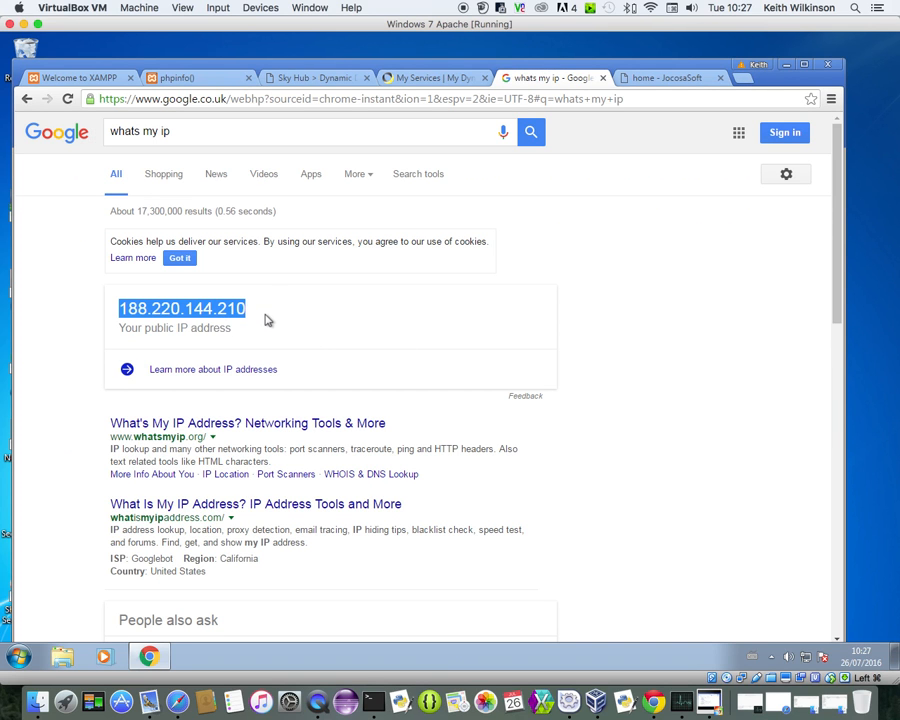
Load 188.220.144.210 in a new tab to reach the Jocosasoft home page, then close both Jocosasoft tabs
click(742, 79)
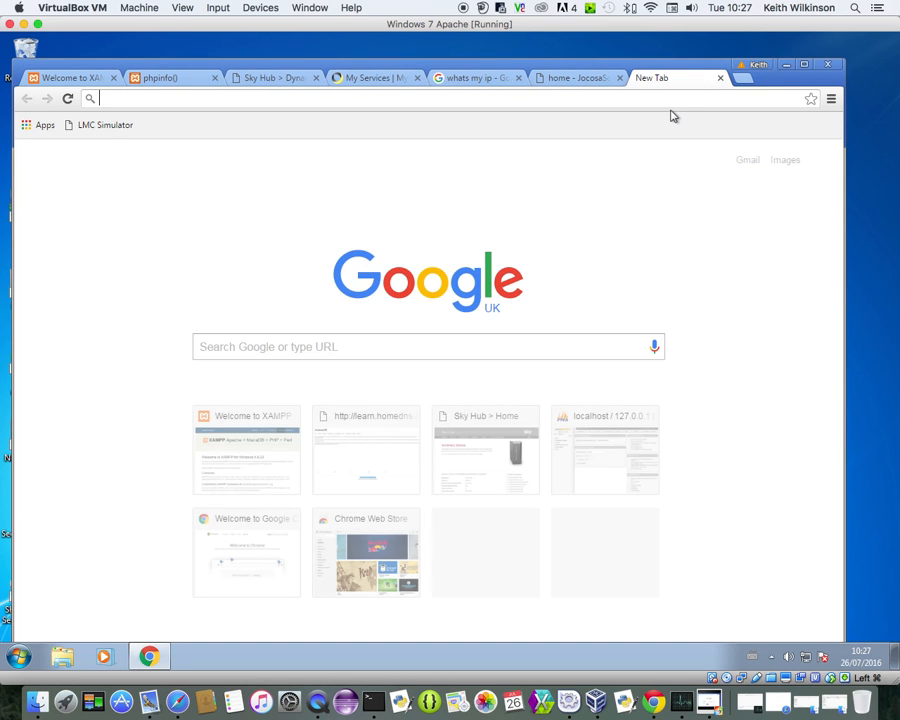
text(188.)
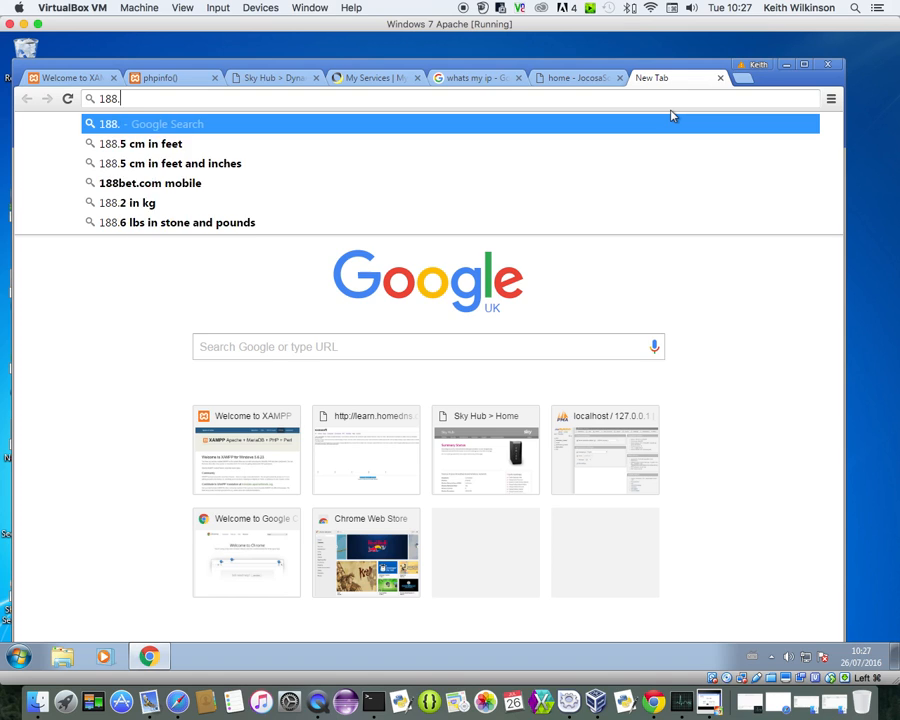
text(220)
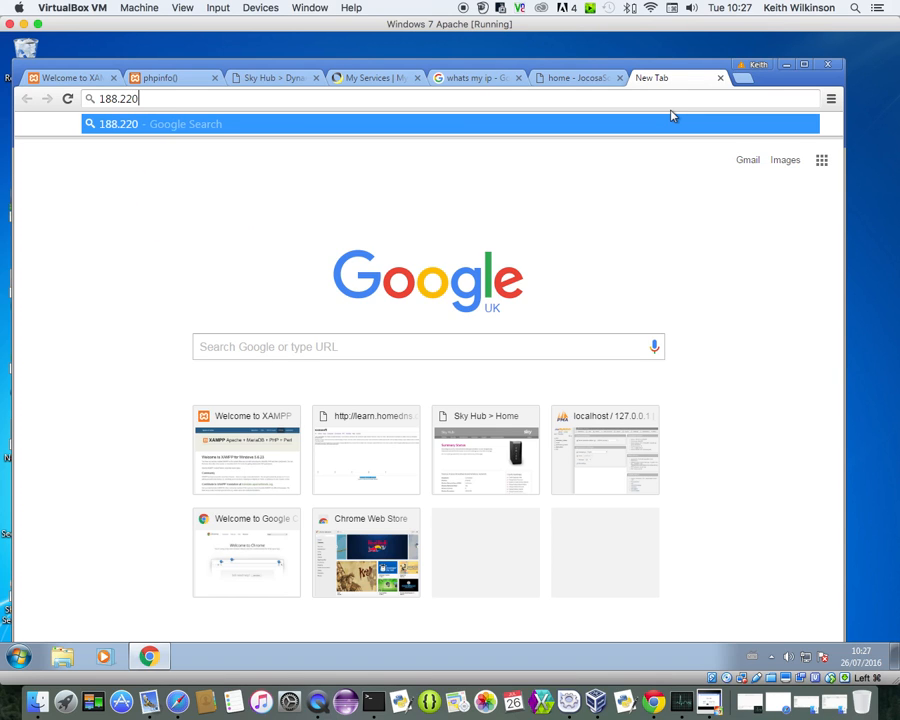
text(.144)
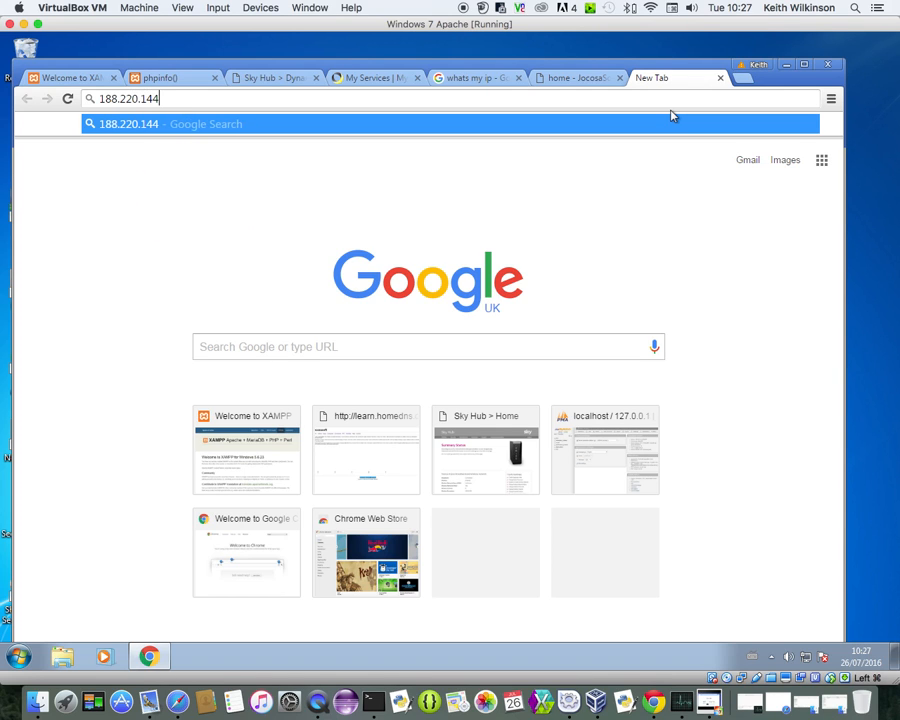
click(484, 78)
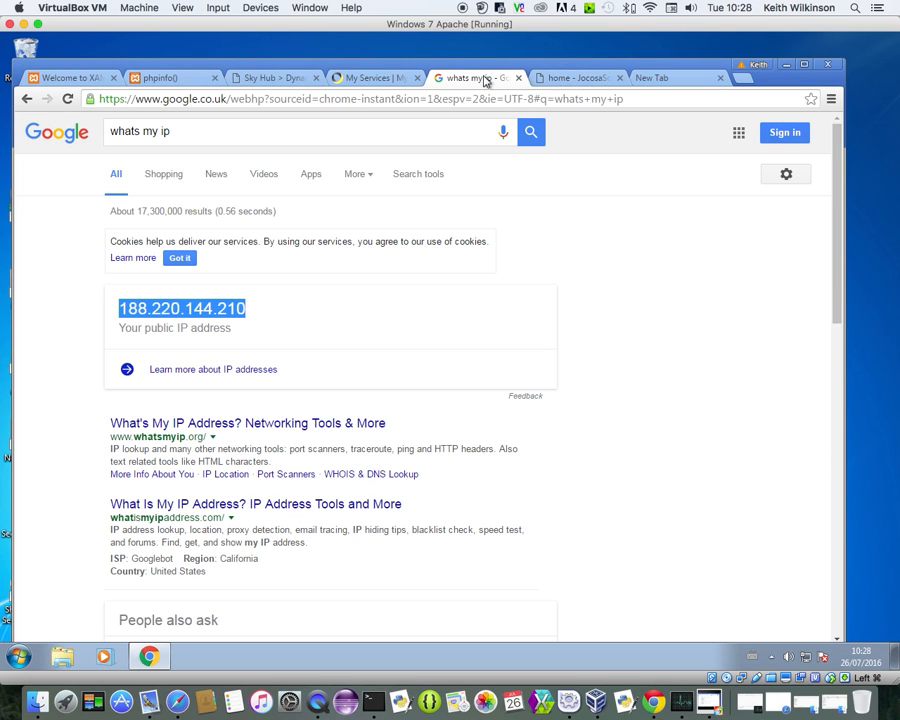
click(646, 79)
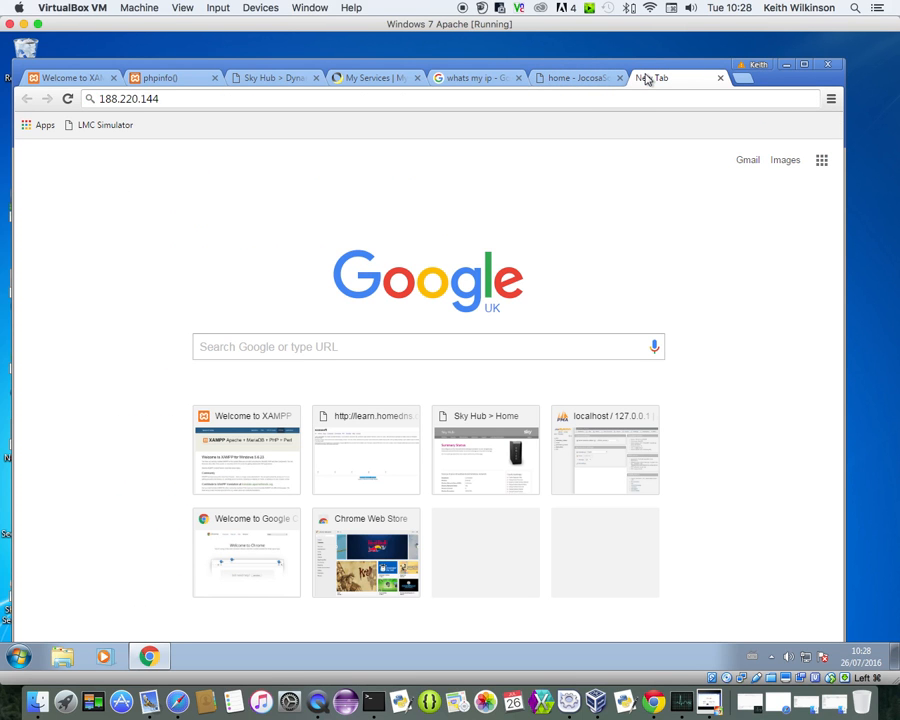
text(.210)
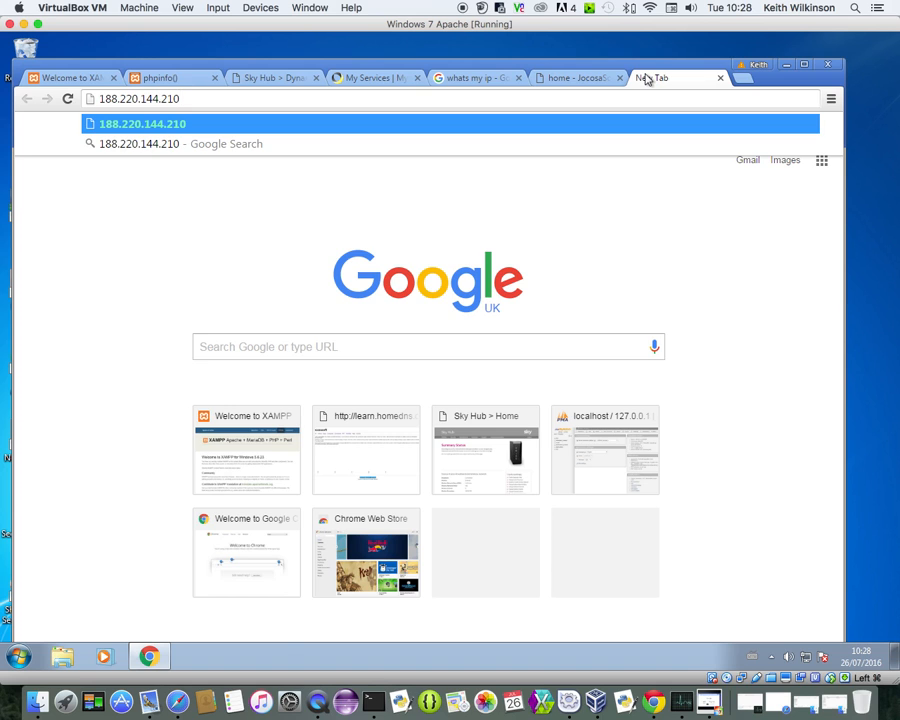
key(Return)
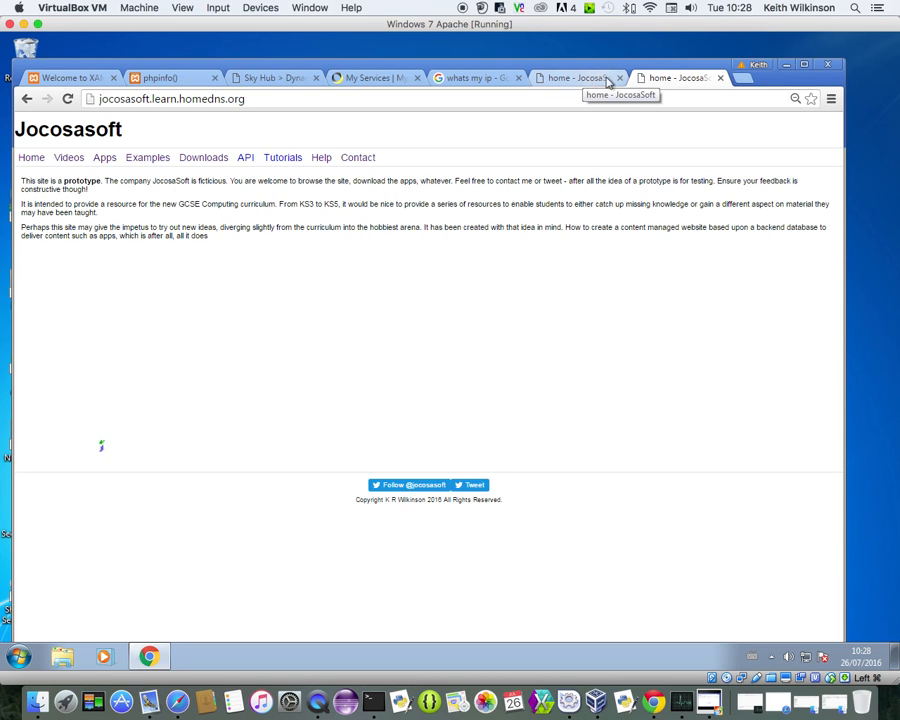
click(620, 78)
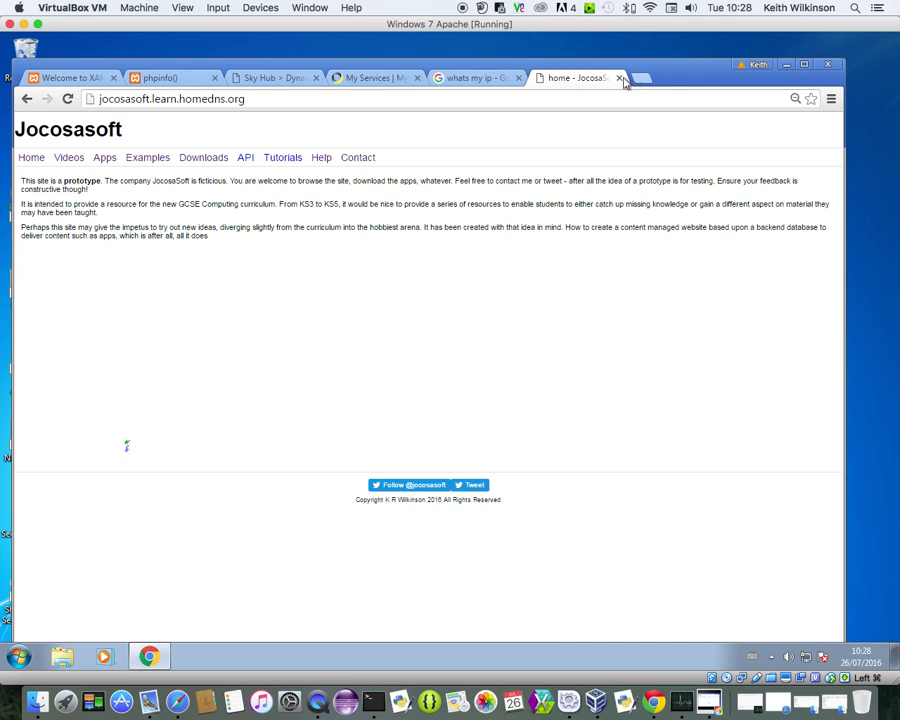
click(618, 78)
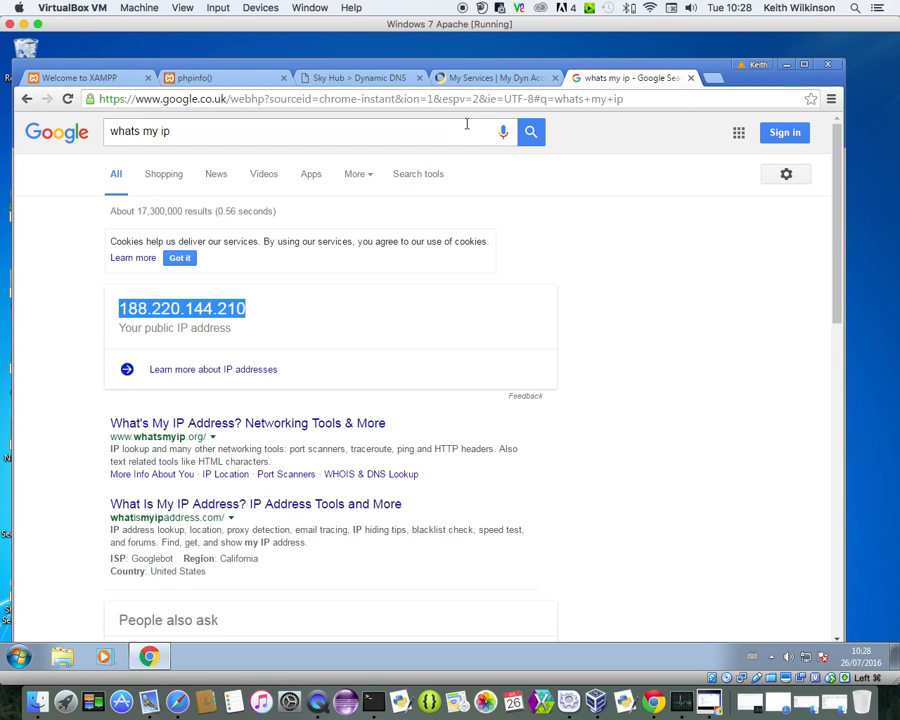
click(476, 79)
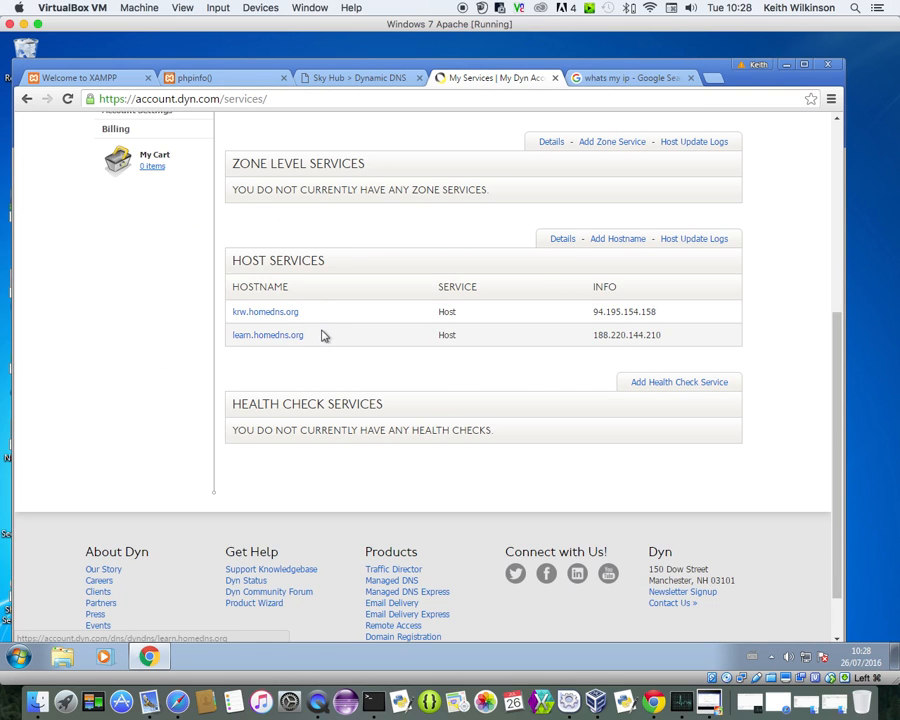
click(274, 338)
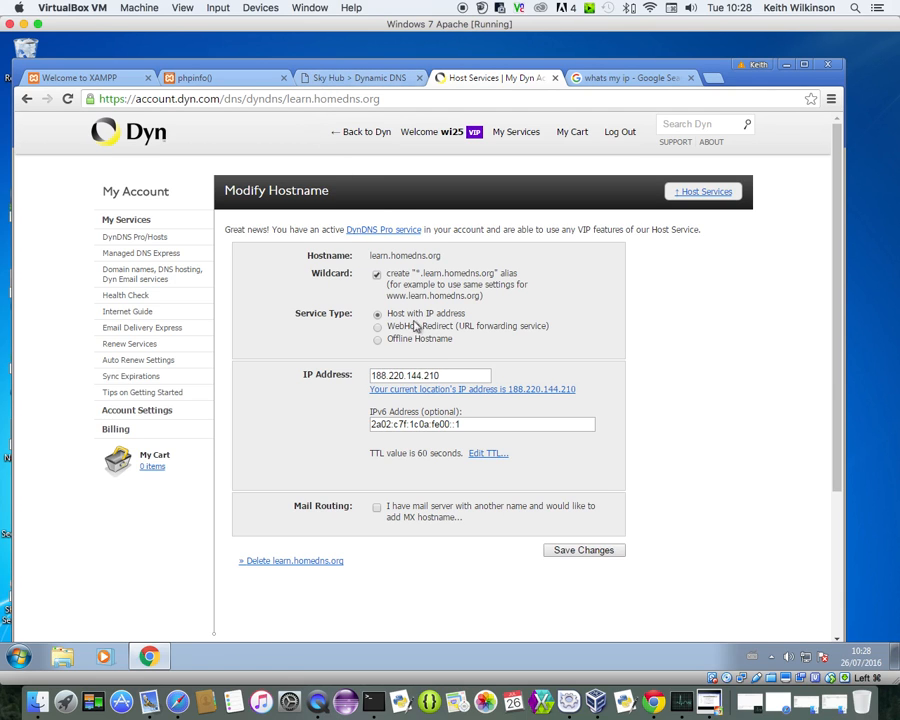
double_click(443, 375)
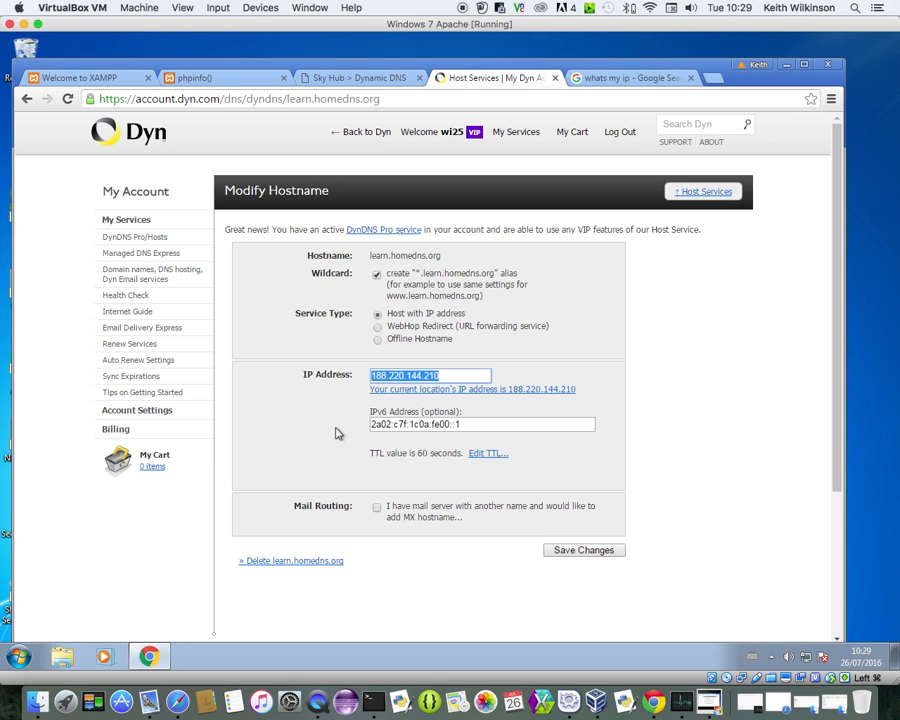
click(375, 79)
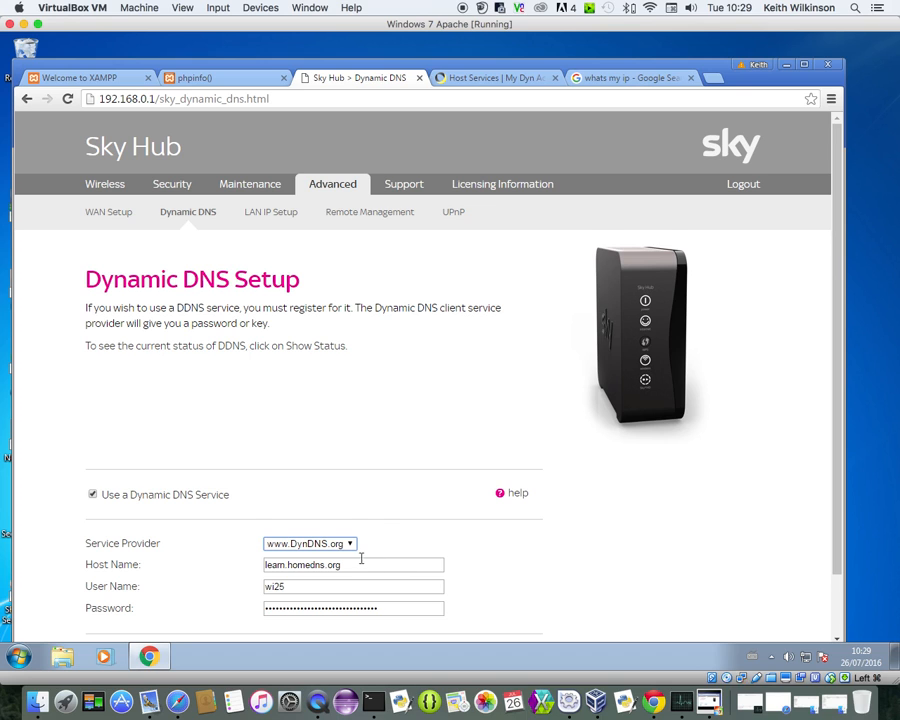
scroll(398, 548, down, 1)
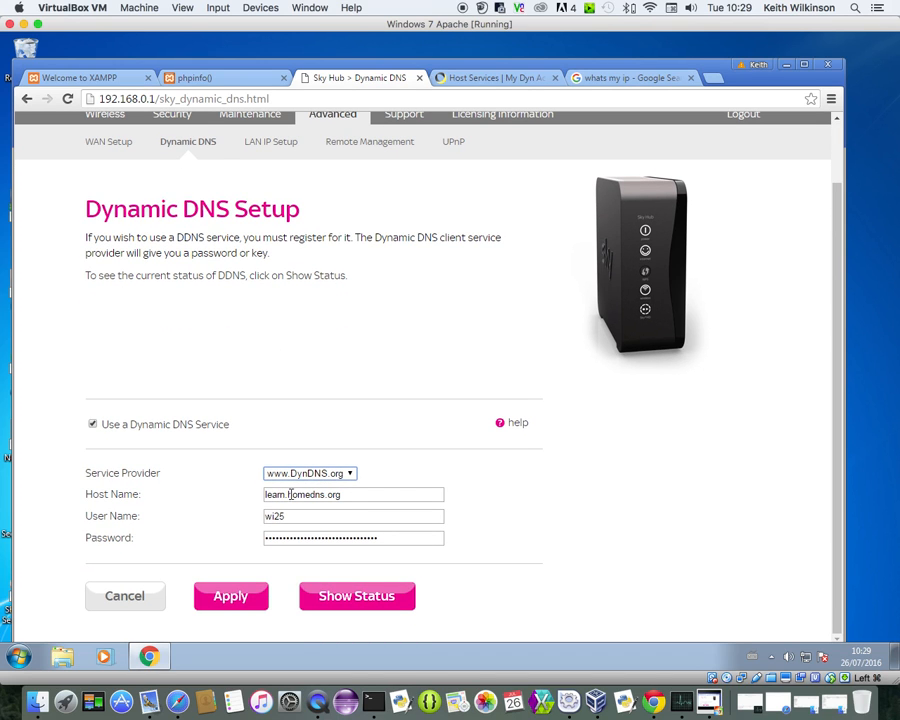
drag(344, 495, 244, 494)
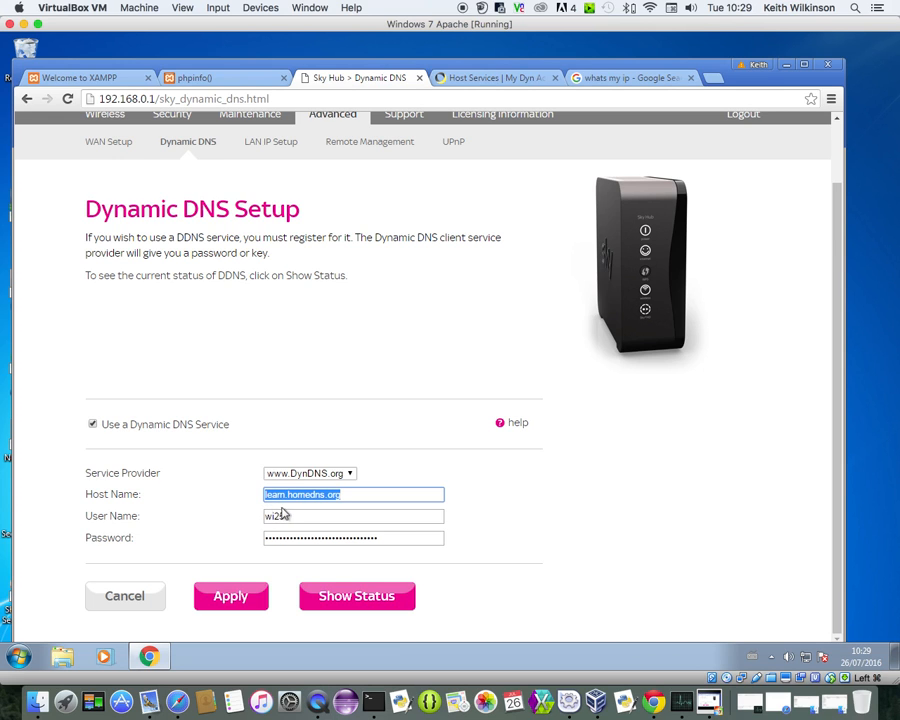
click(505, 80)
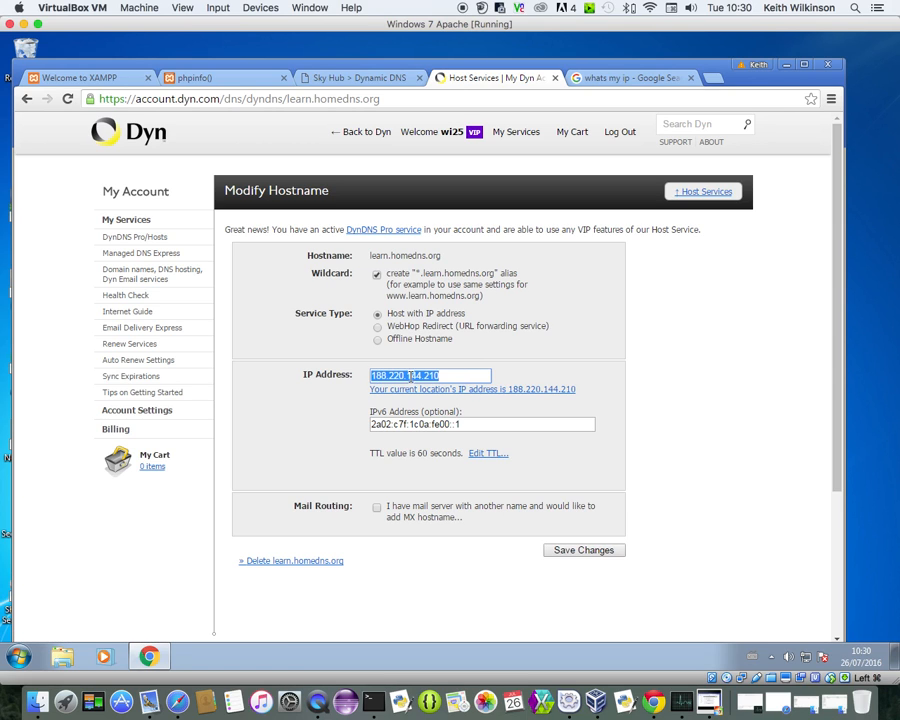
click(343, 80)
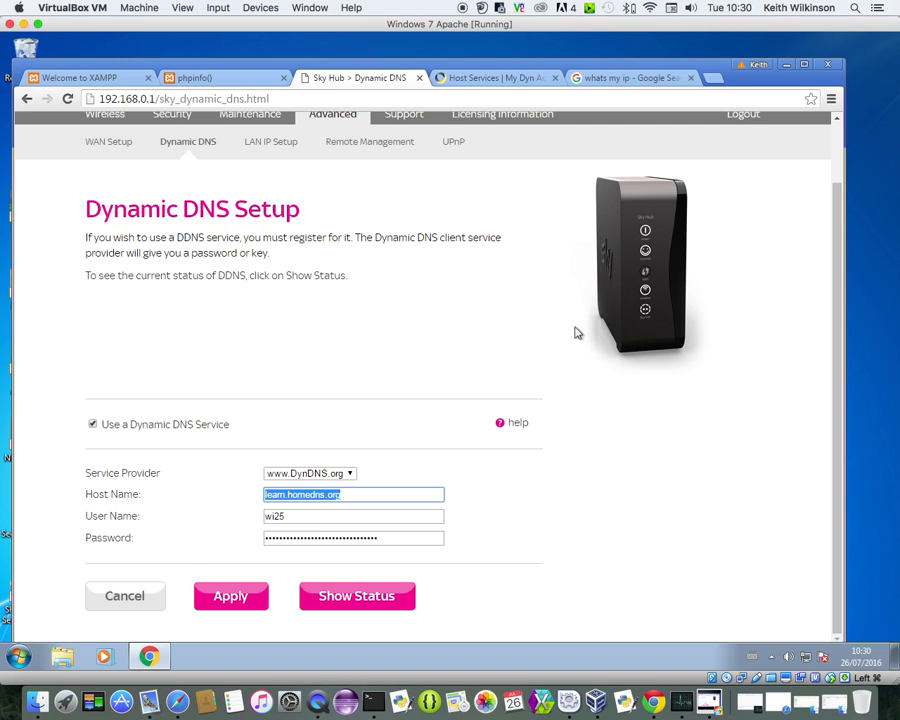
drag(836, 418, 836, 238)
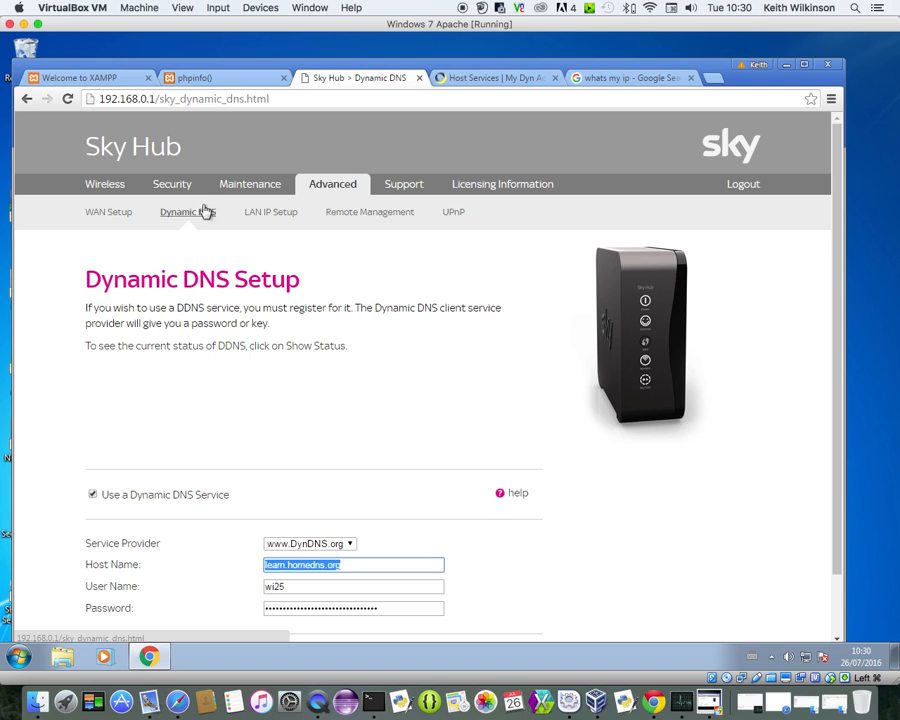
Log in to the Sky Hub Maintenance section with the admin user name and router password
click(255, 197)
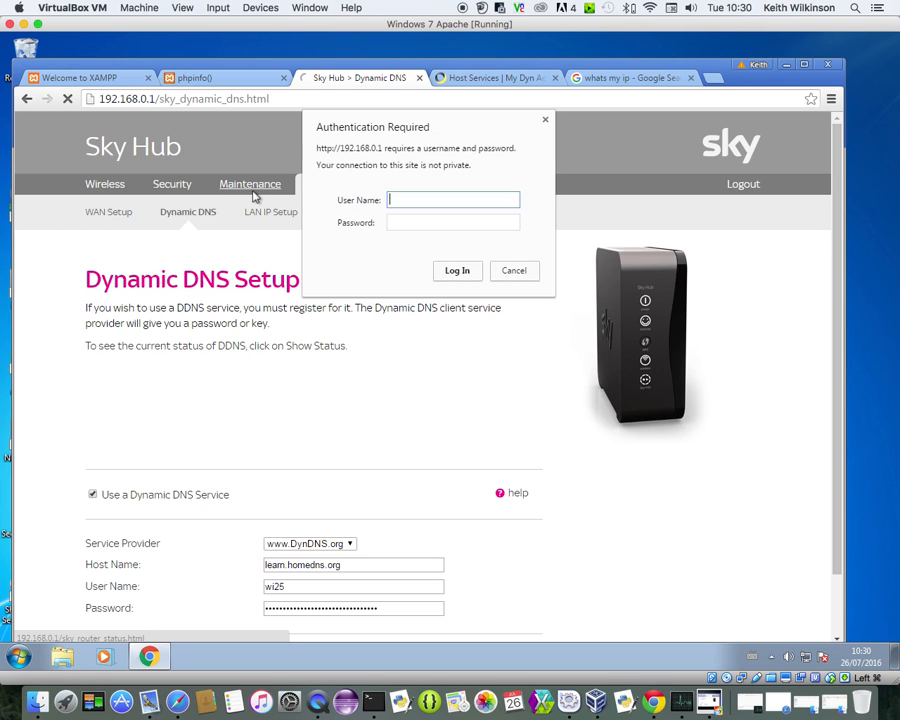
text(admin)
click(391, 222)
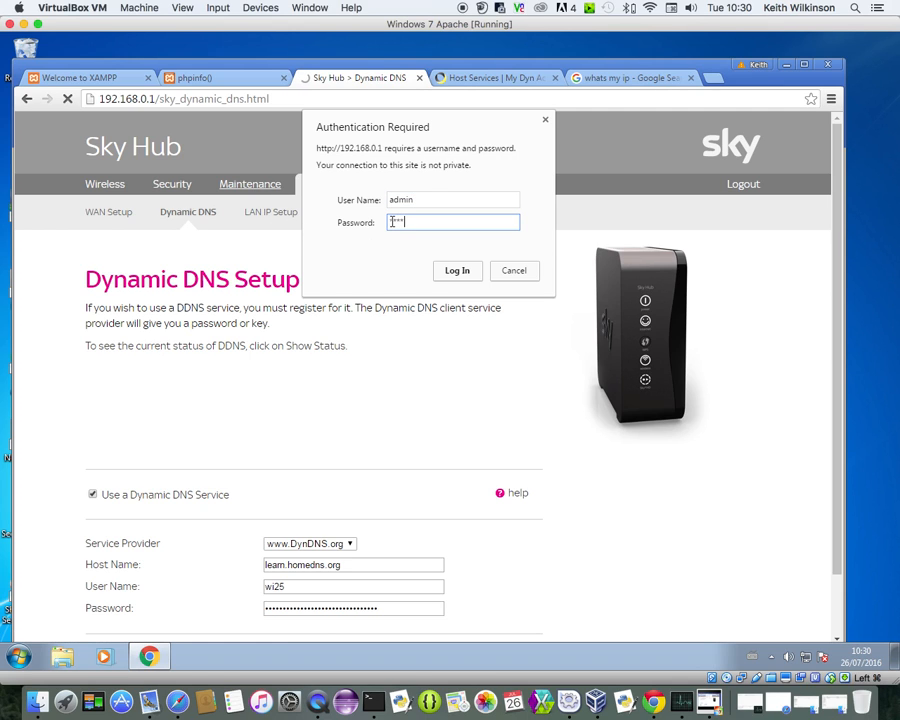
click(472, 278)
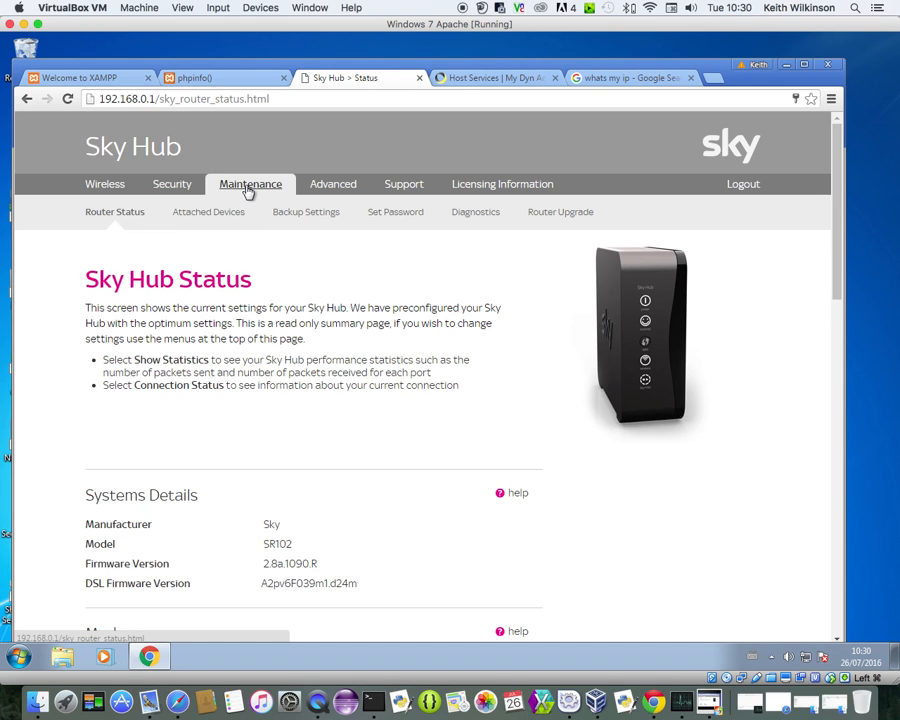
Review the Attached Devices tables (seven IPv4, one IPv6), then compare with the Dyn hostname form
click(195, 216)
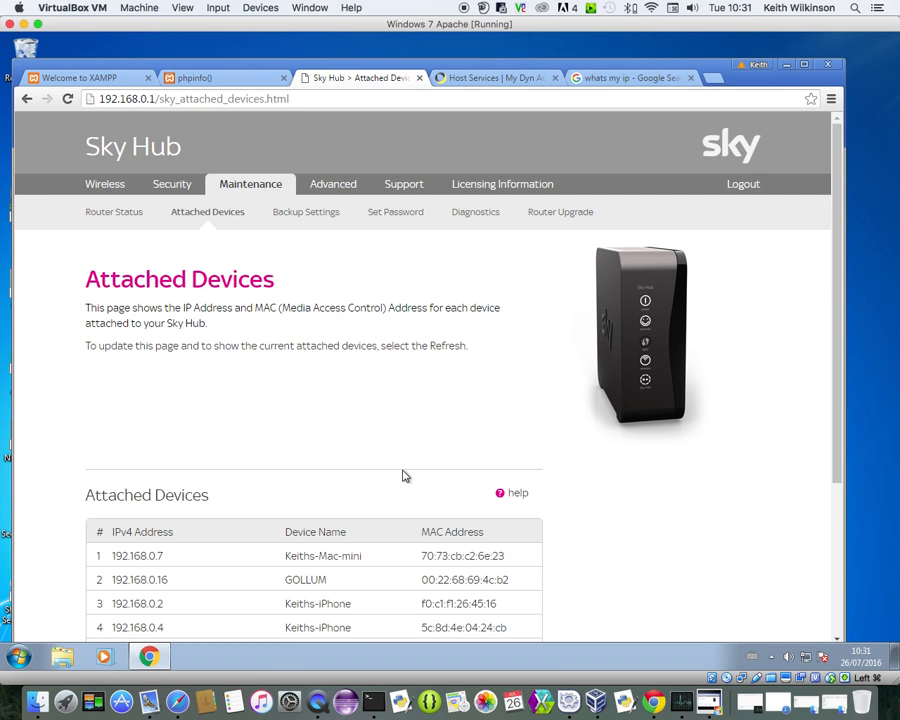
drag(838, 372, 838, 524)
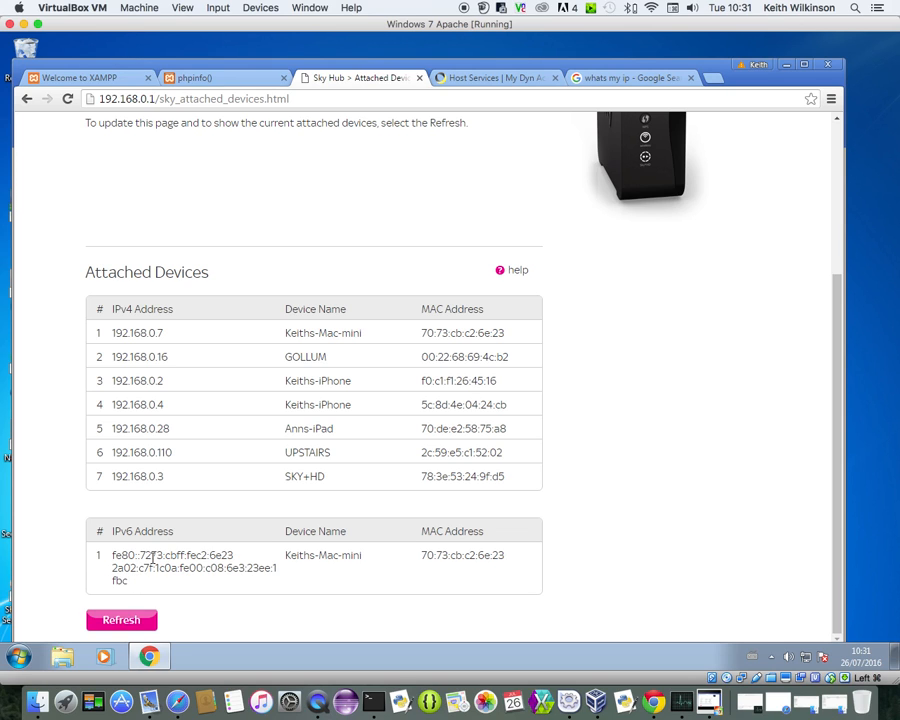
click(438, 77)
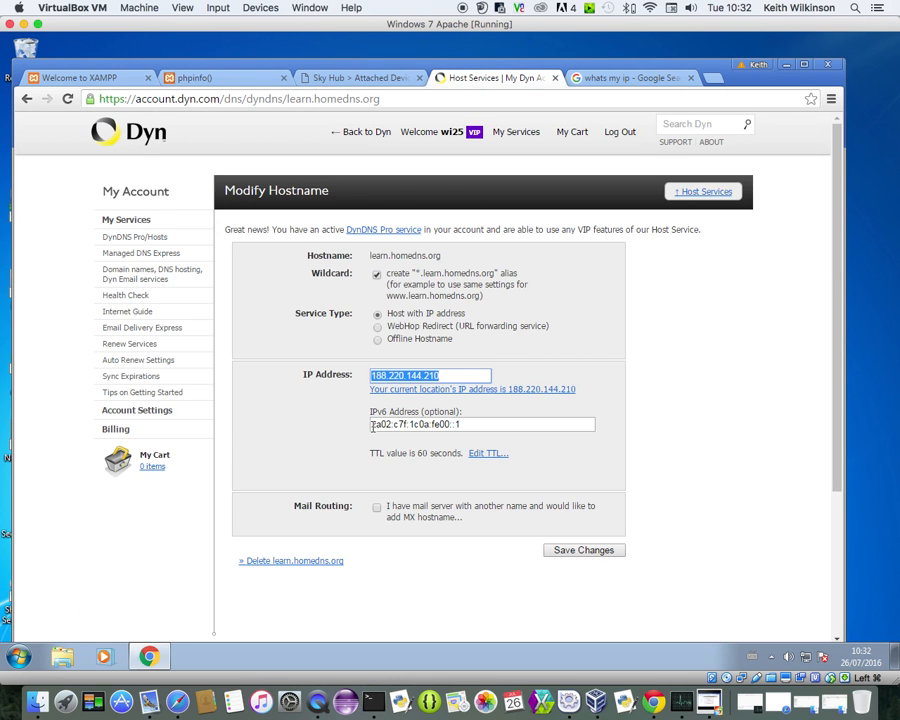
click(383, 80)
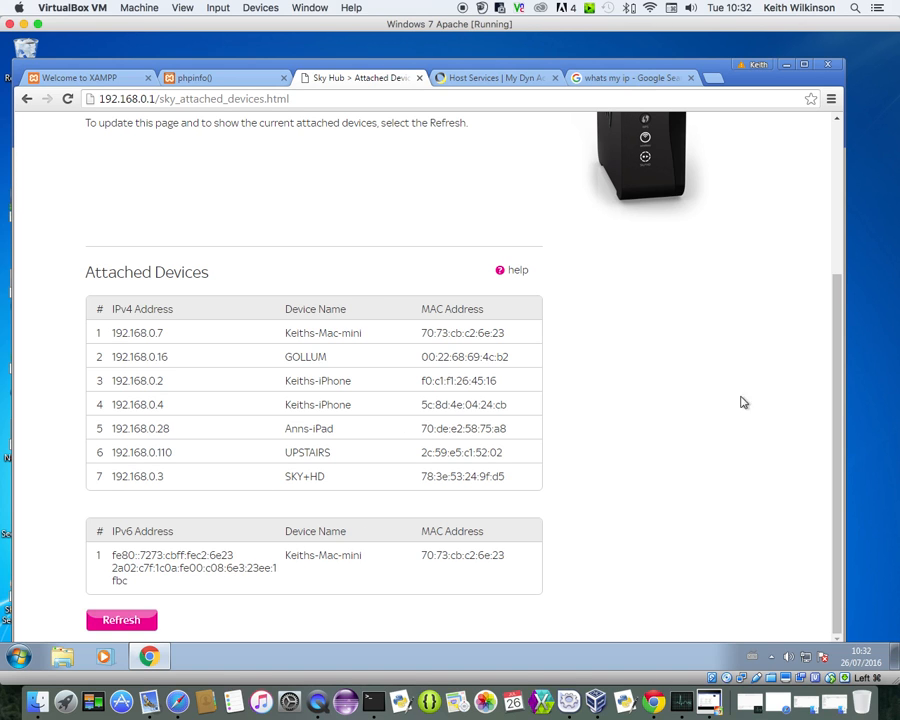
click(490, 78)
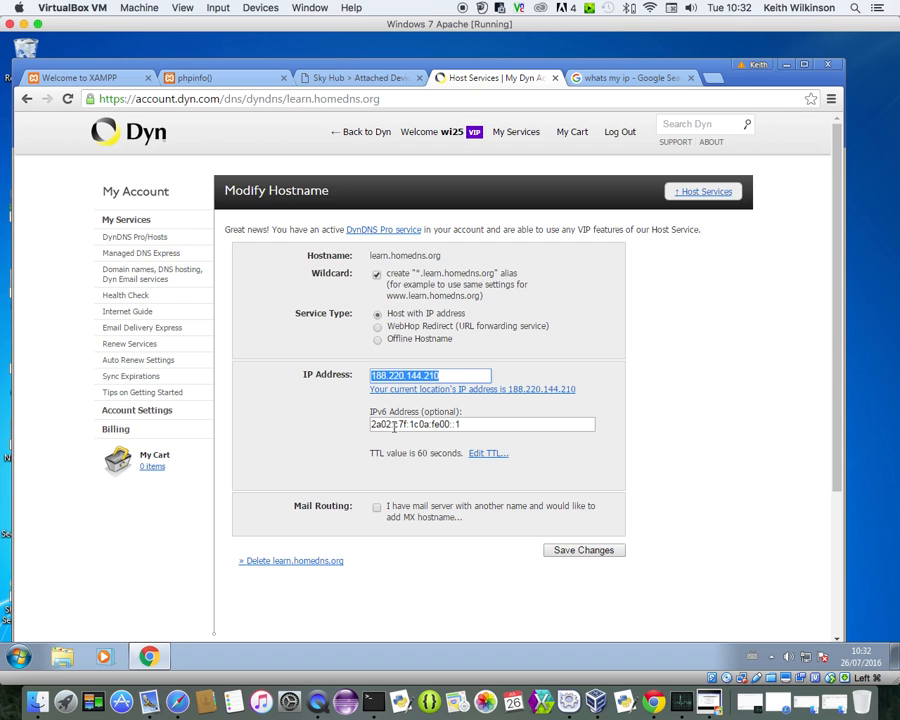
click(366, 78)
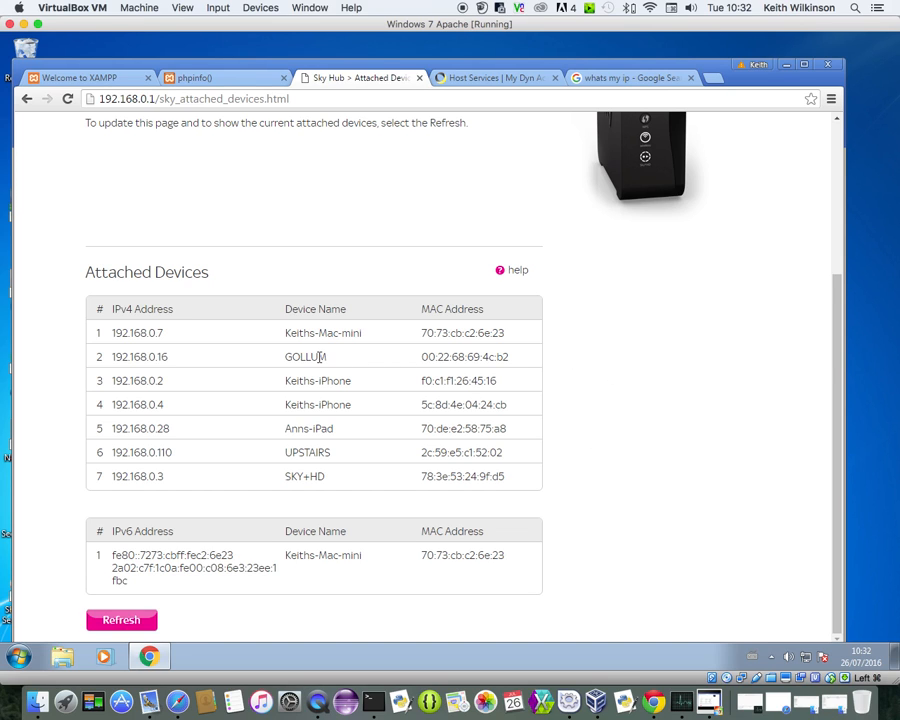
drag(328, 357, 287, 356)
click(513, 78)
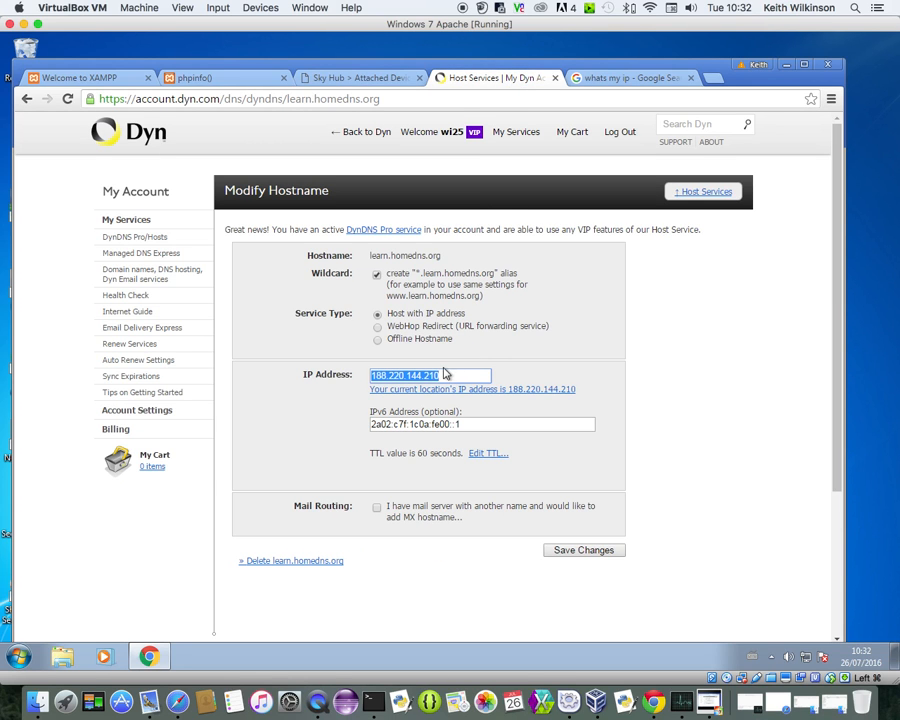
click(360, 77)
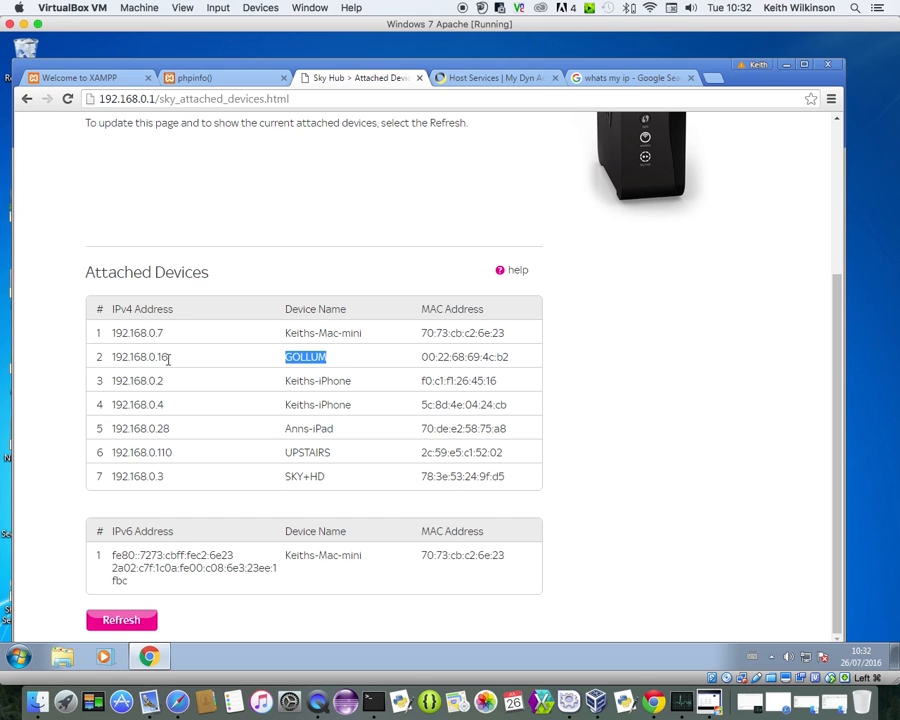
drag(168, 357, 92, 370)
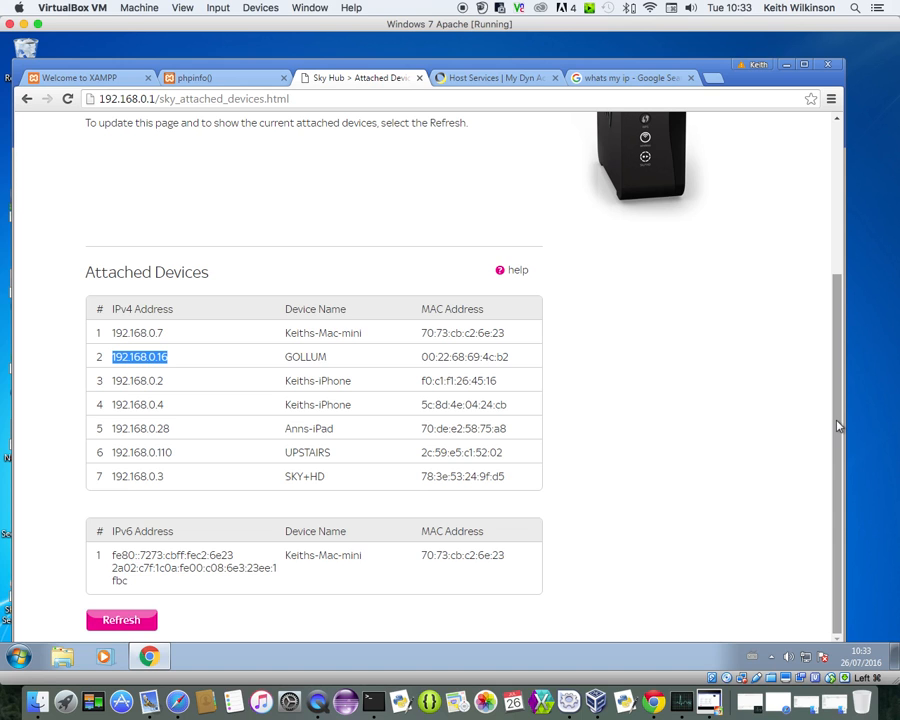
drag(838, 426, 838, 268)
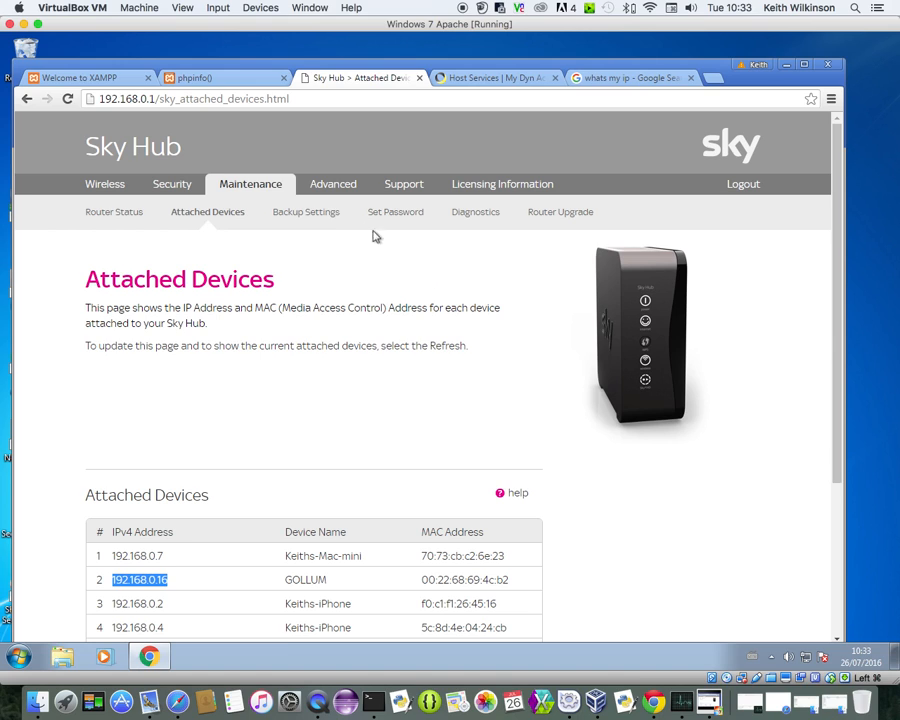
Open LAN TCP/IP Setup under Advanced to see router address 192.168.0.1 and mask 255.255.255.0
click(334, 195)
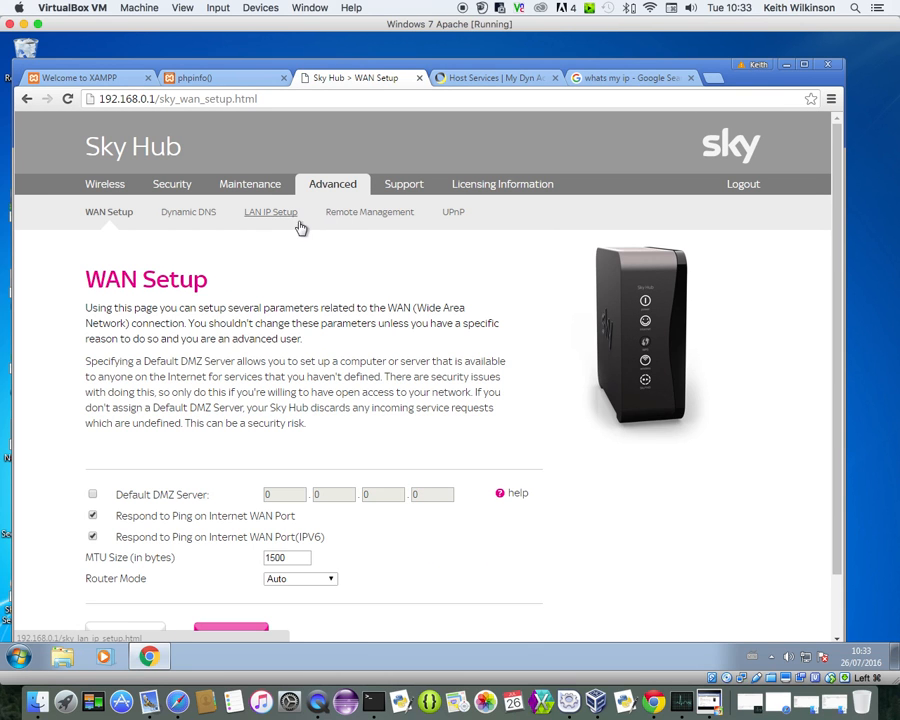
click(278, 217)
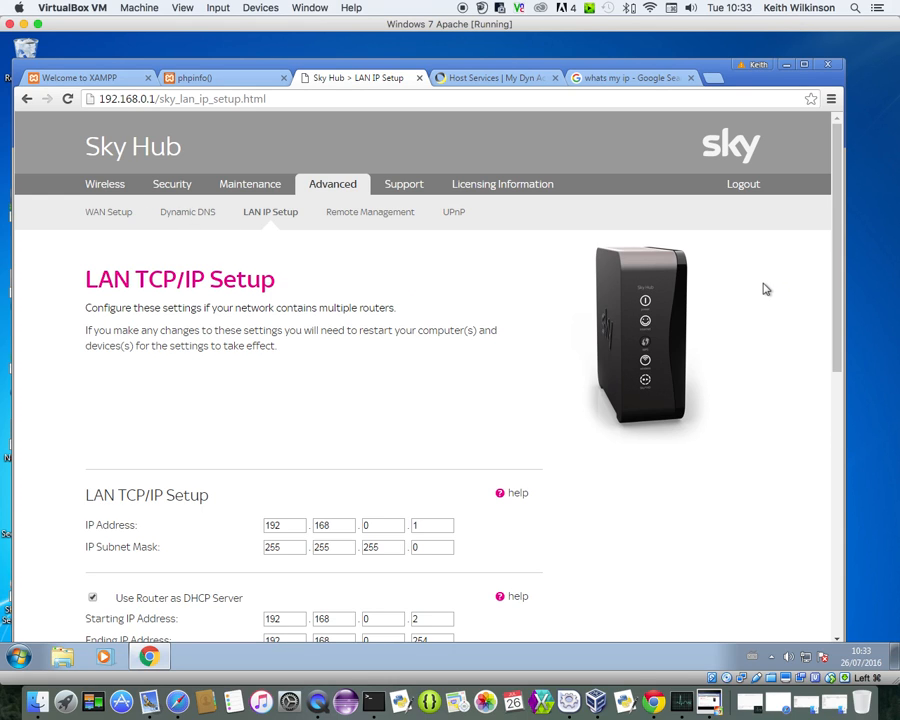
drag(836, 266, 833, 388)
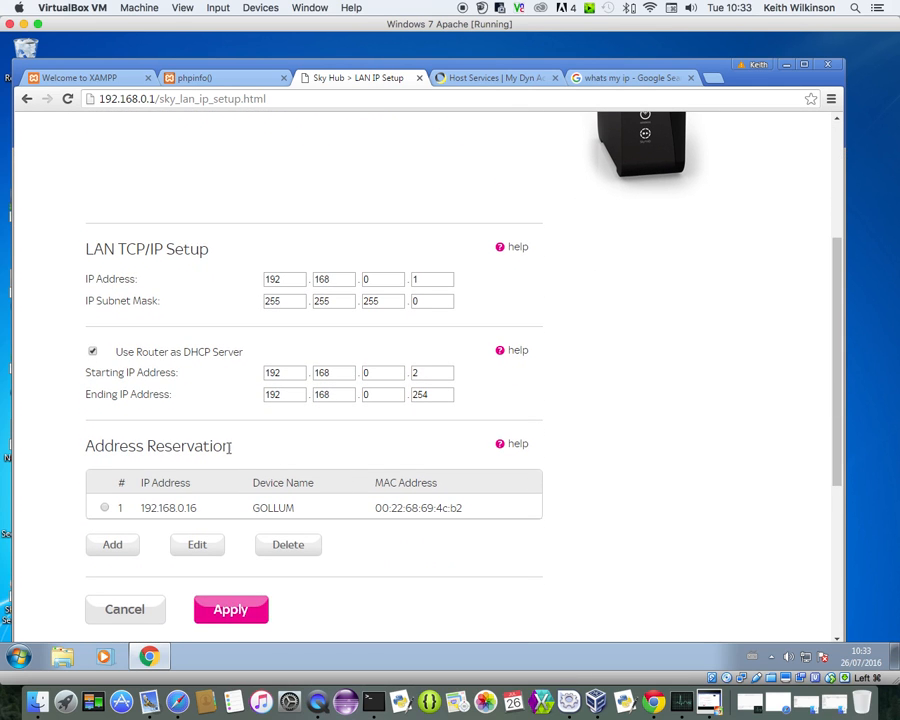
drag(233, 453, 87, 447)
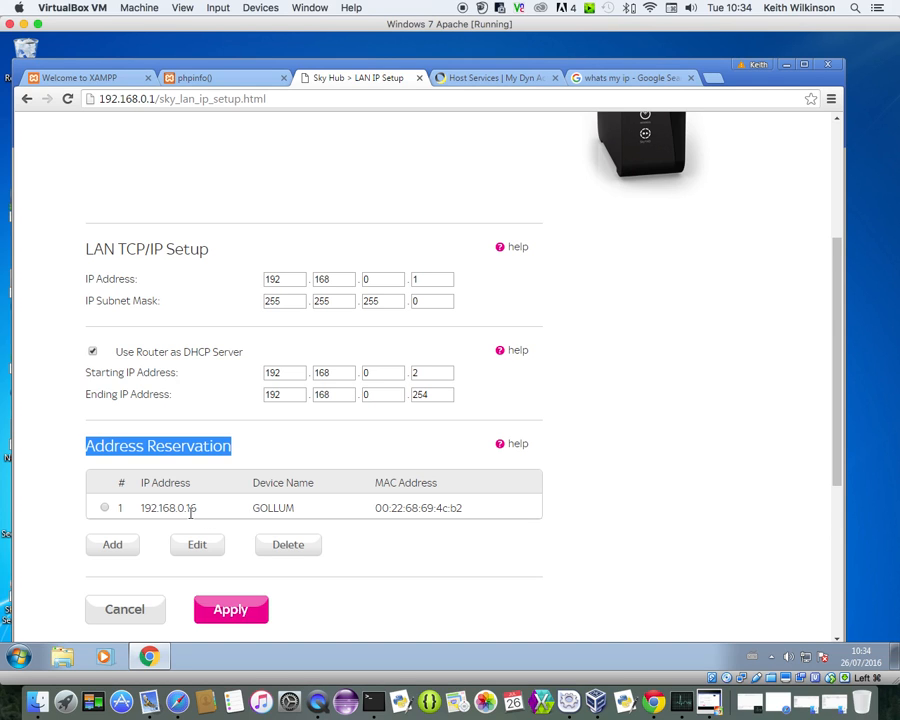
drag(198, 508, 140, 508)
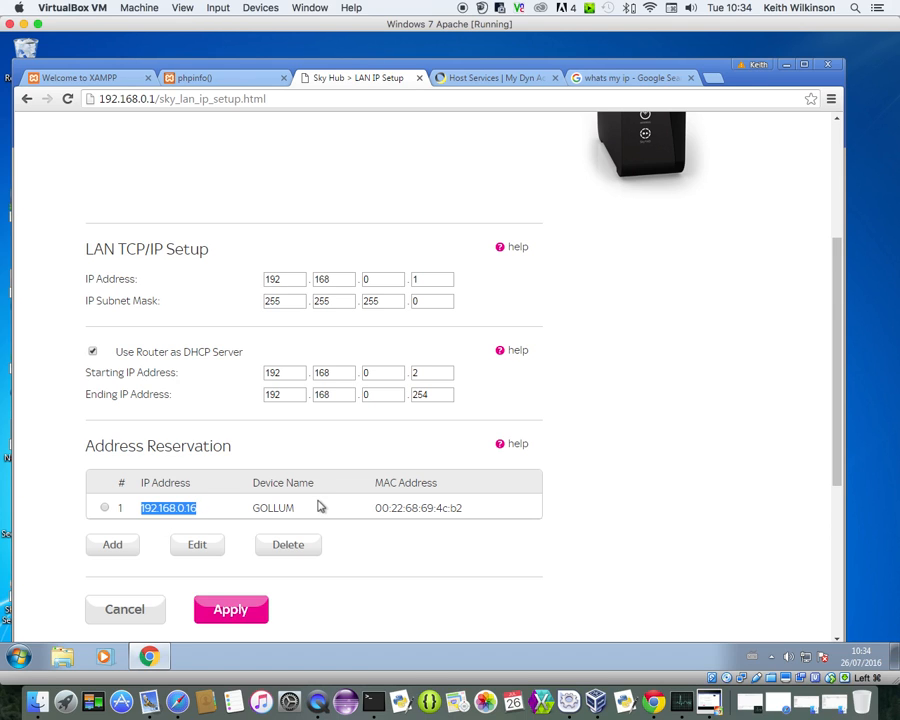
drag(466, 512, 373, 508)
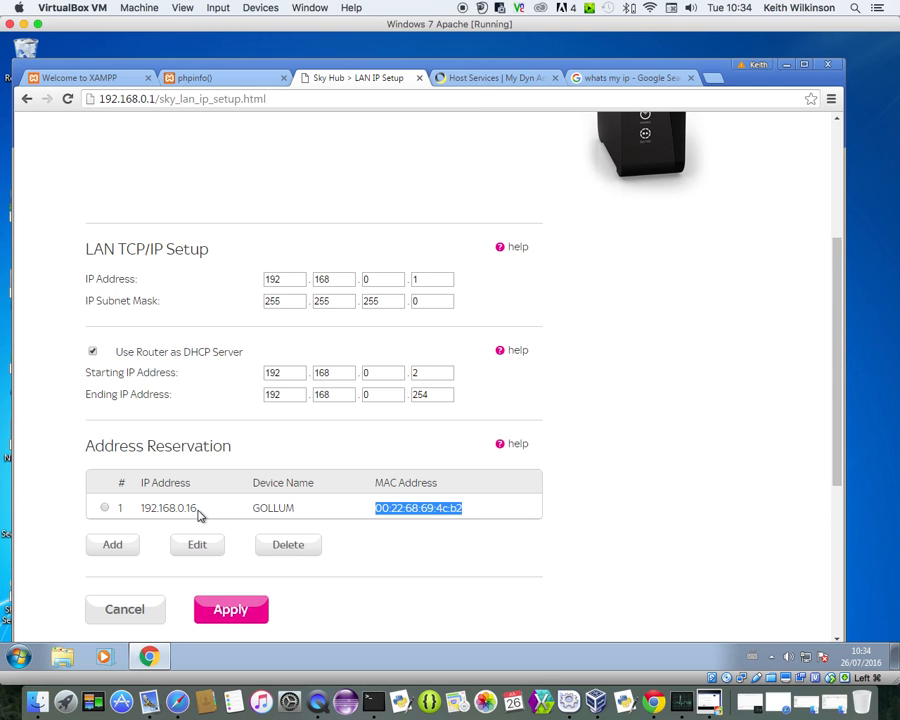
drag(198, 512, 139, 509)
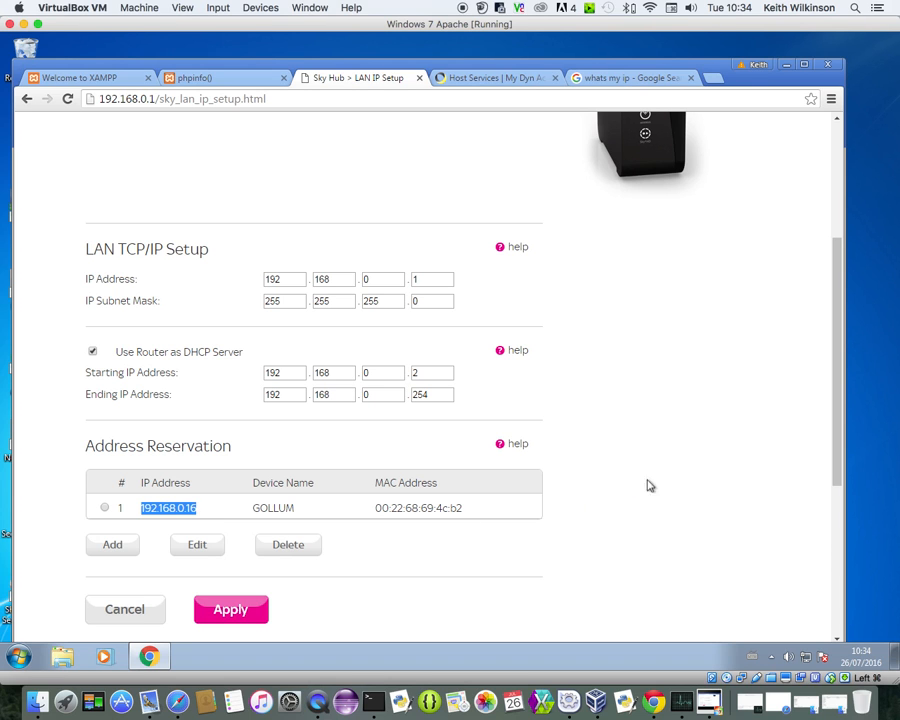
scroll(830, 380, up, 5)
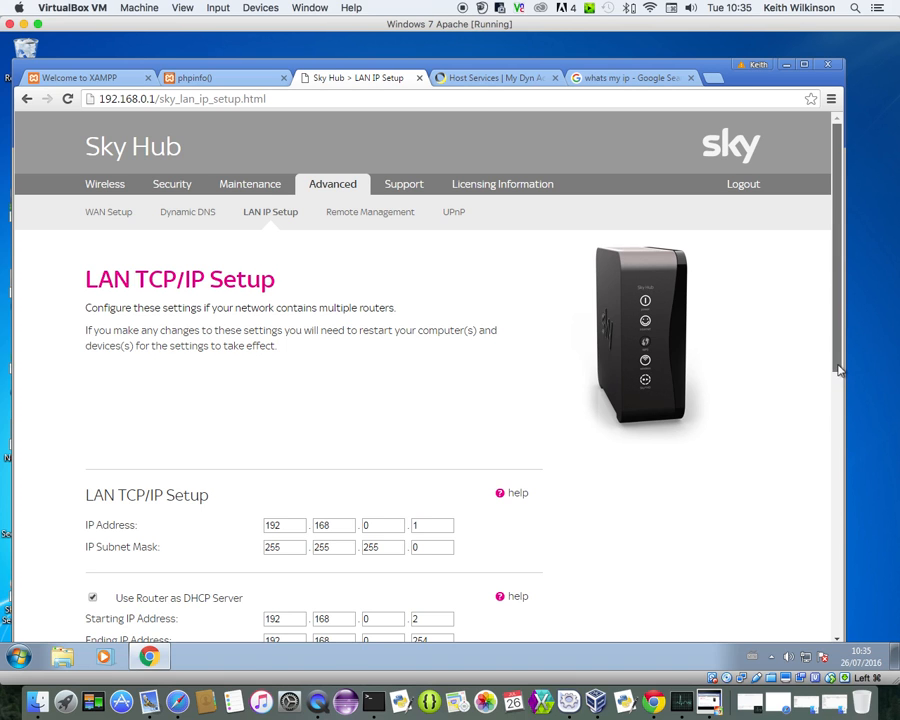
scroll(840, 450, down, 3)
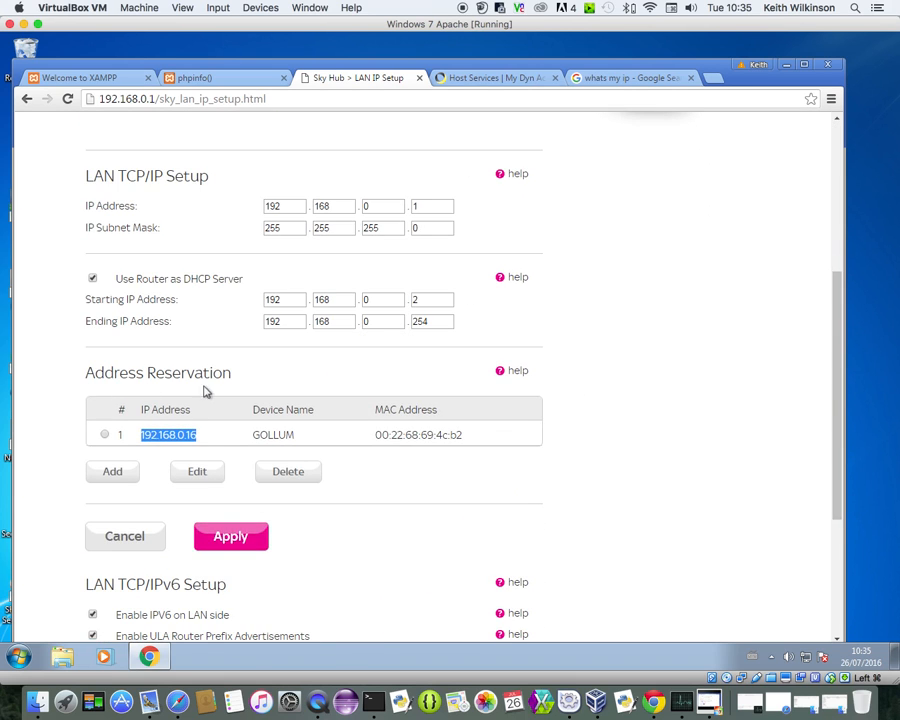
drag(232, 377, 83, 379)
click(154, 370)
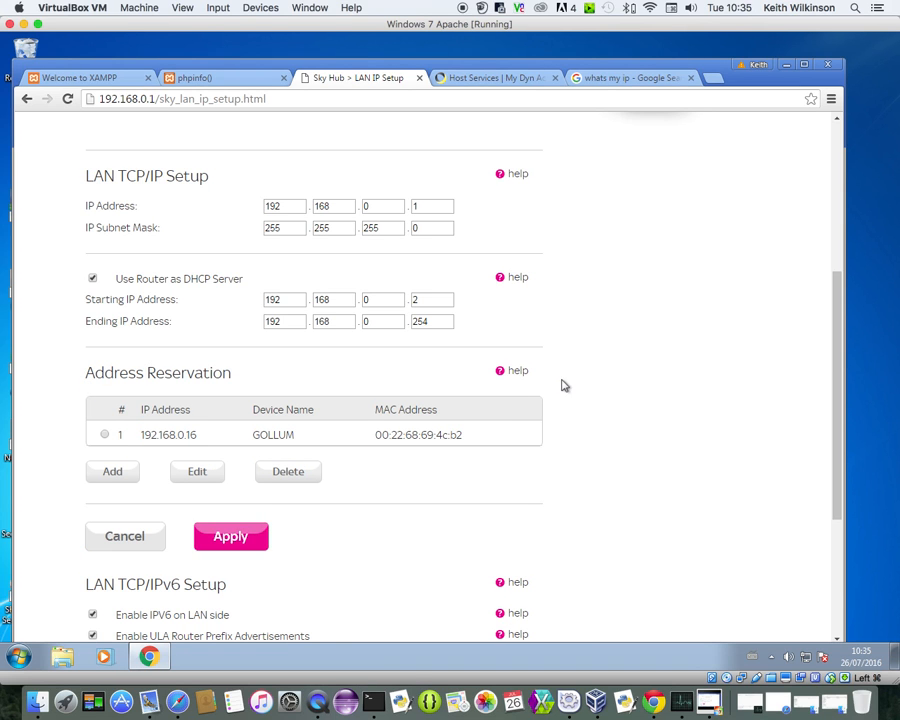
scroll(832, 367, up, 5)
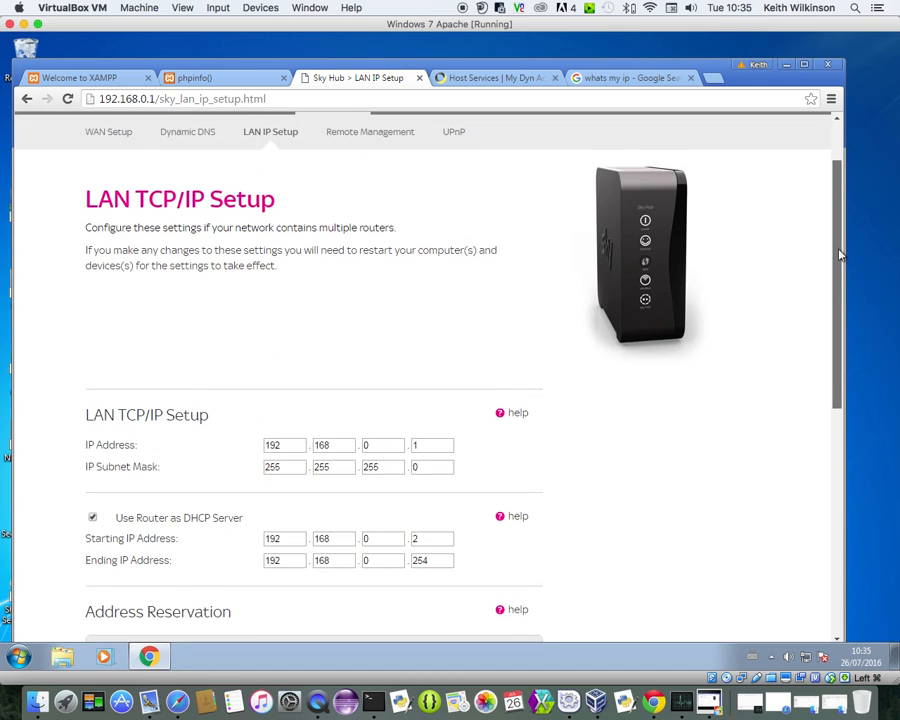
Open the Security section to view the router's Logs page
click(184, 123)
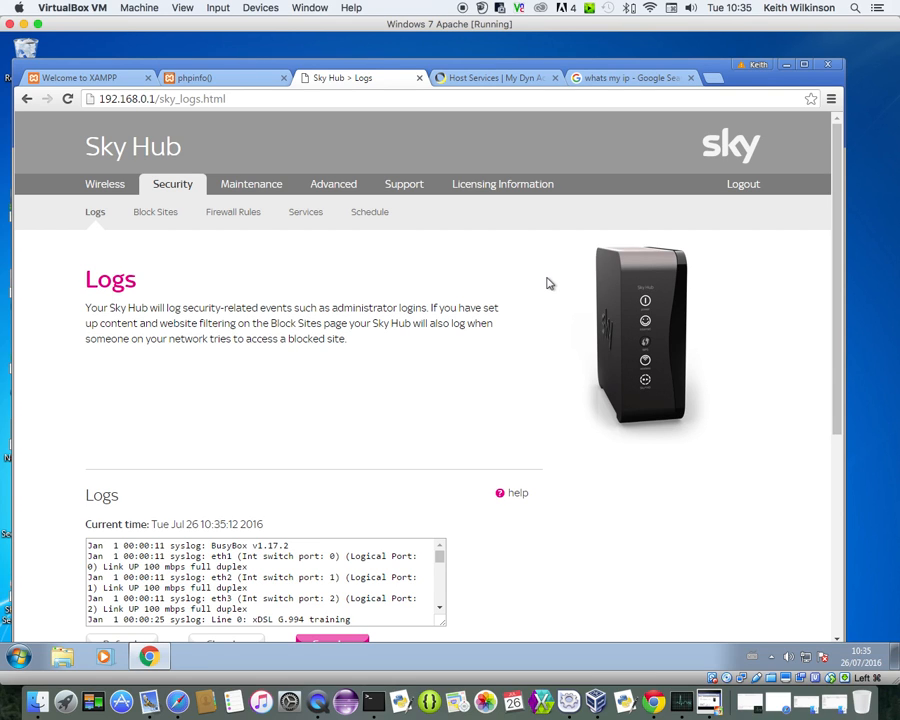
Open Firewall Rules and scroll to the inbound HTTP and FTP rules for 192.168.0.16
click(233, 212)
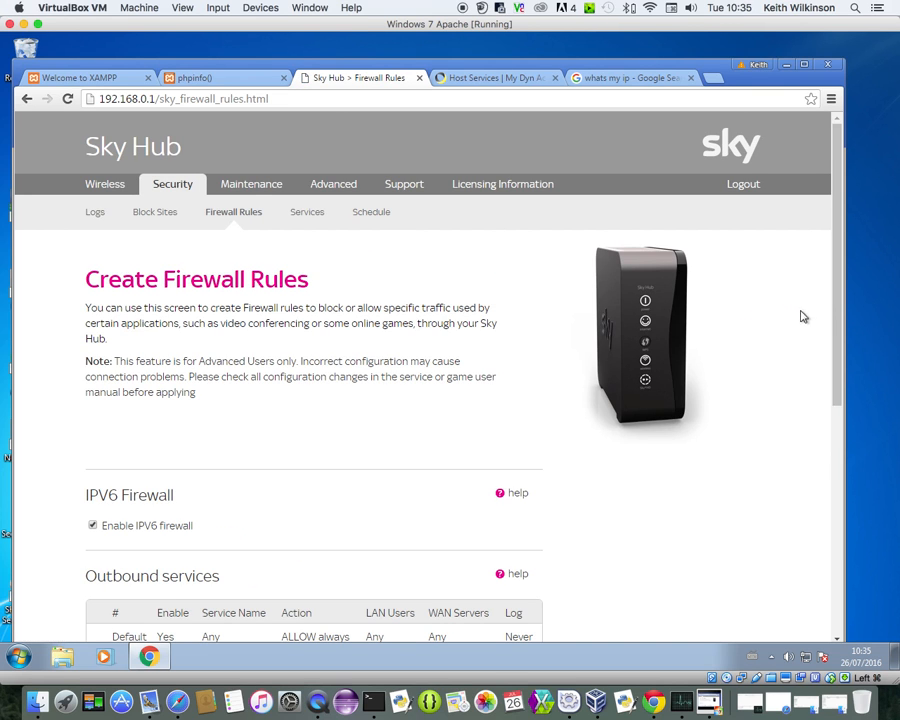
drag(841, 285, 844, 482)
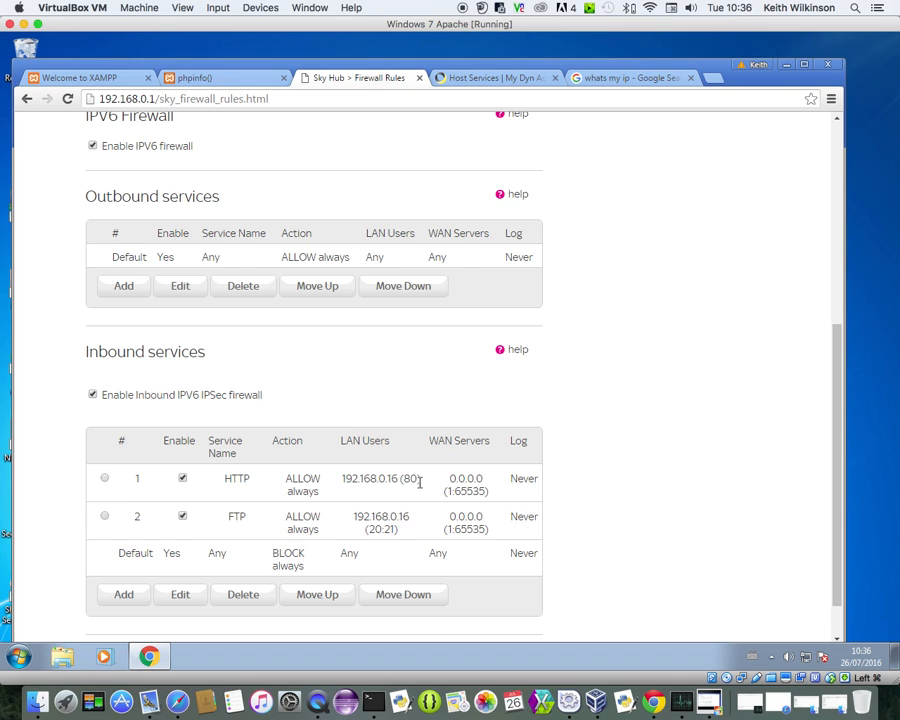
drag(419, 481, 405, 483)
drag(321, 481, 224, 479)
drag(398, 481, 343, 481)
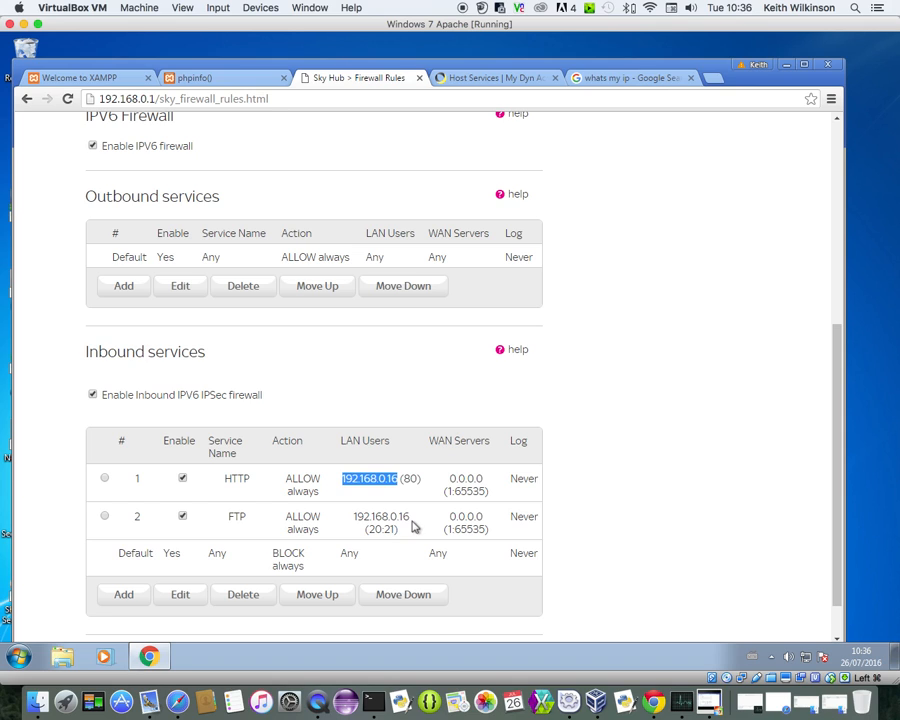
drag(410, 517, 356, 517)
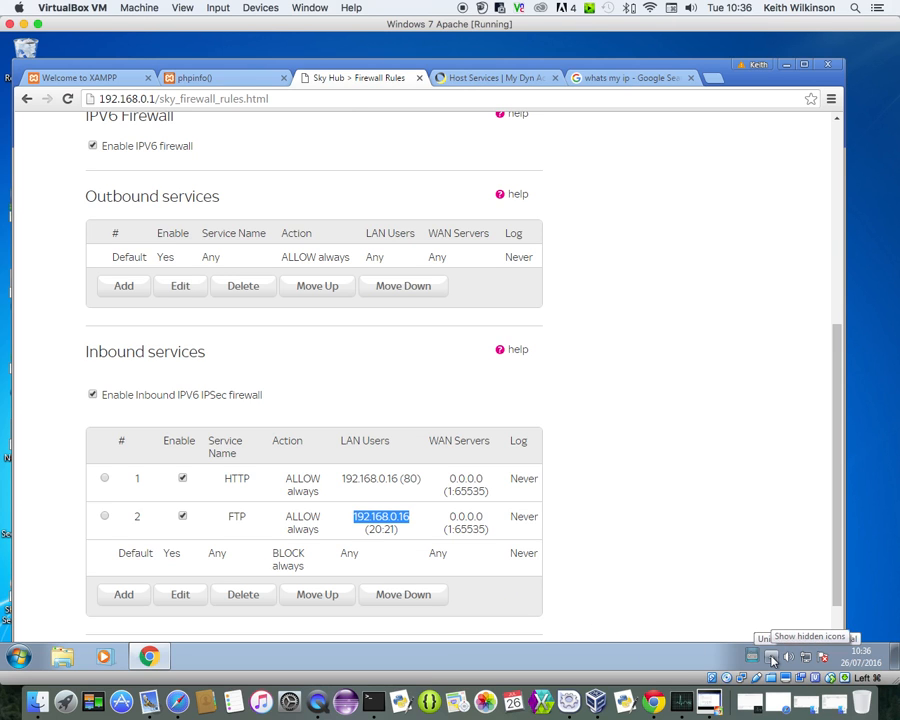
click(771, 658)
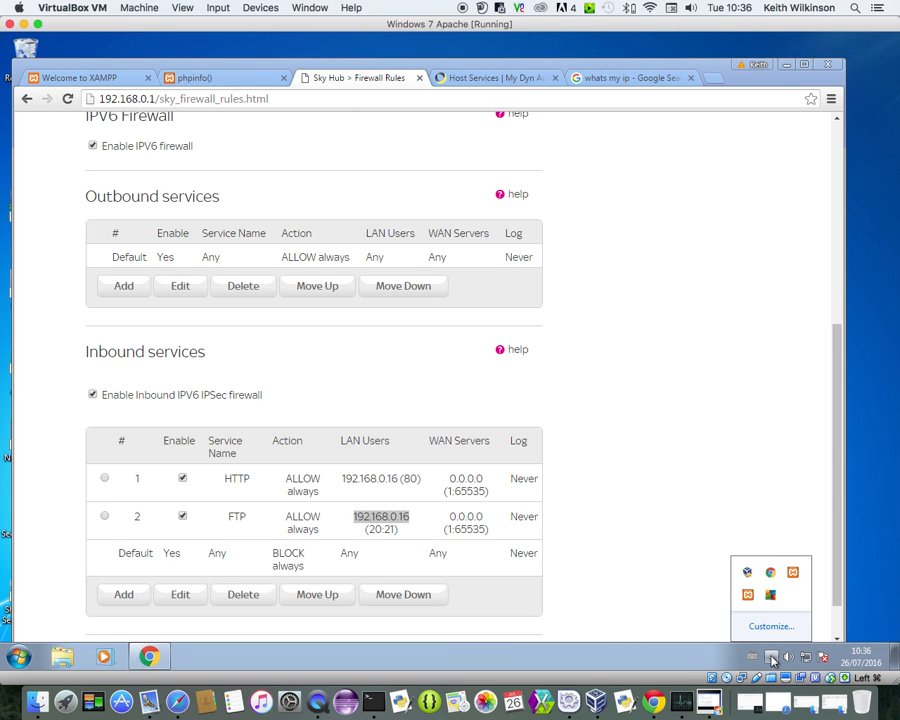
click(748, 596)
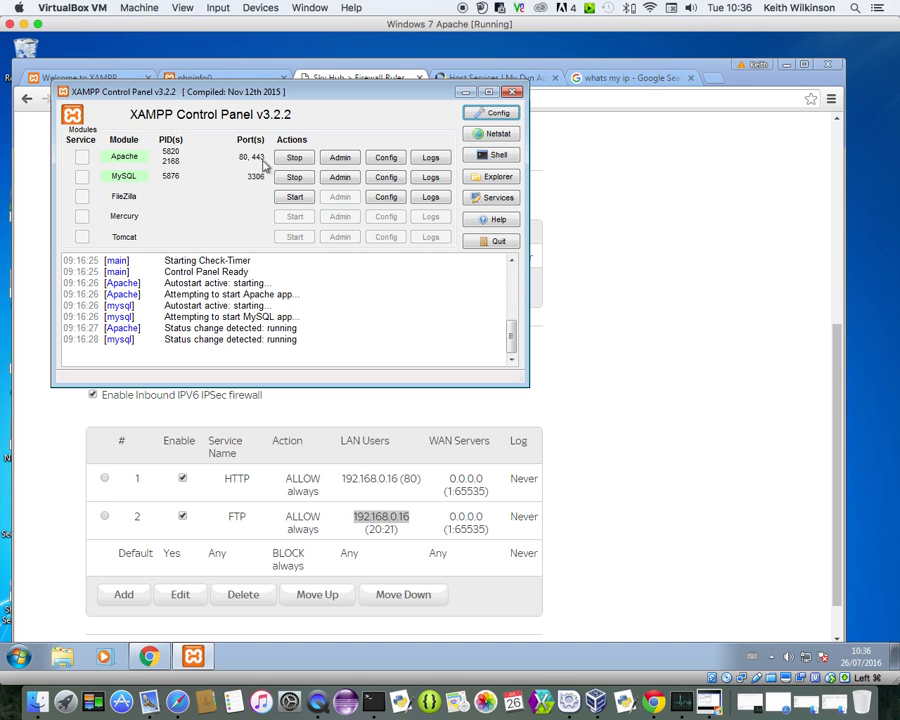
click(516, 91)
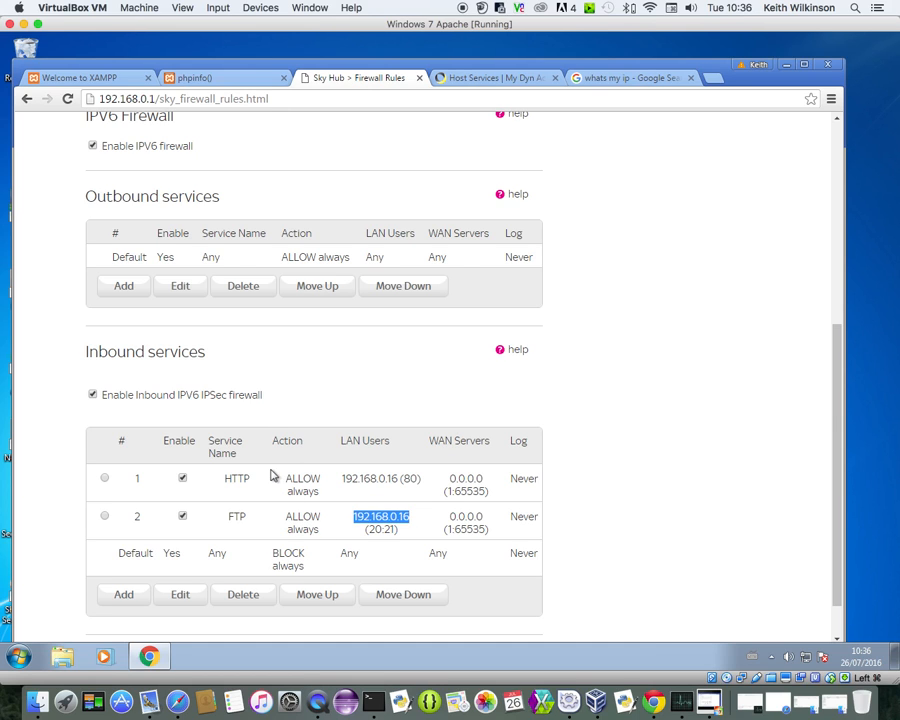
Start a new inbound firewall rule with HTTPS (TCP:443) as its service
click(143, 596)
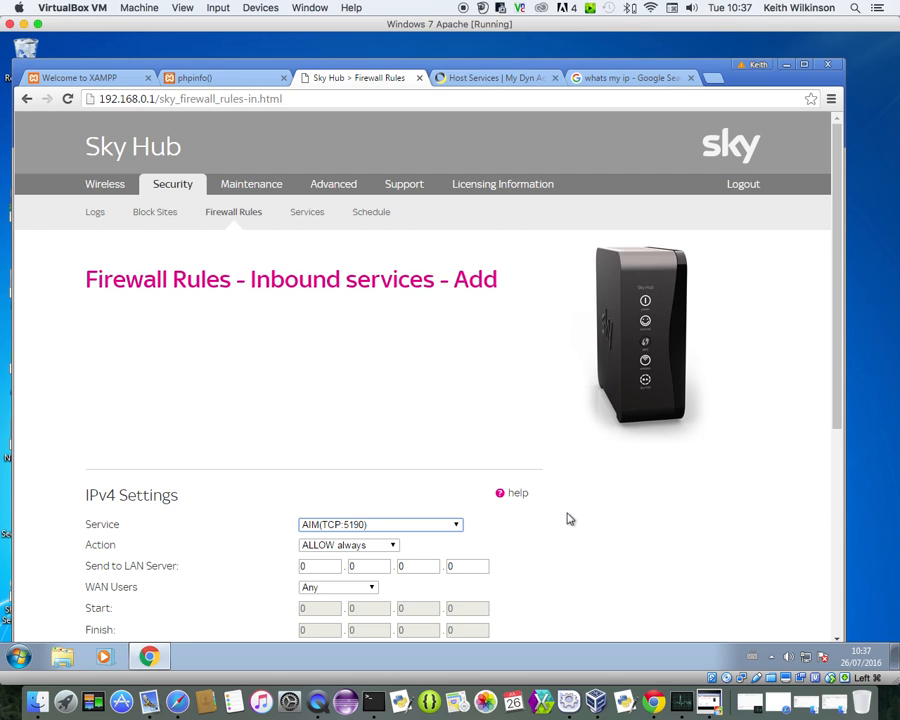
click(457, 527)
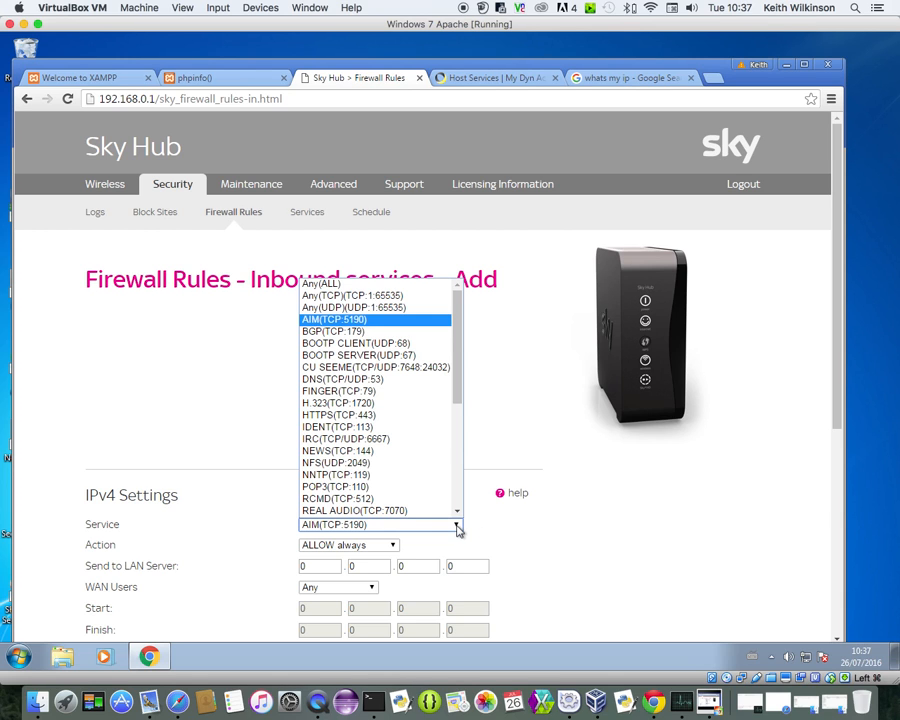
click(415, 419)
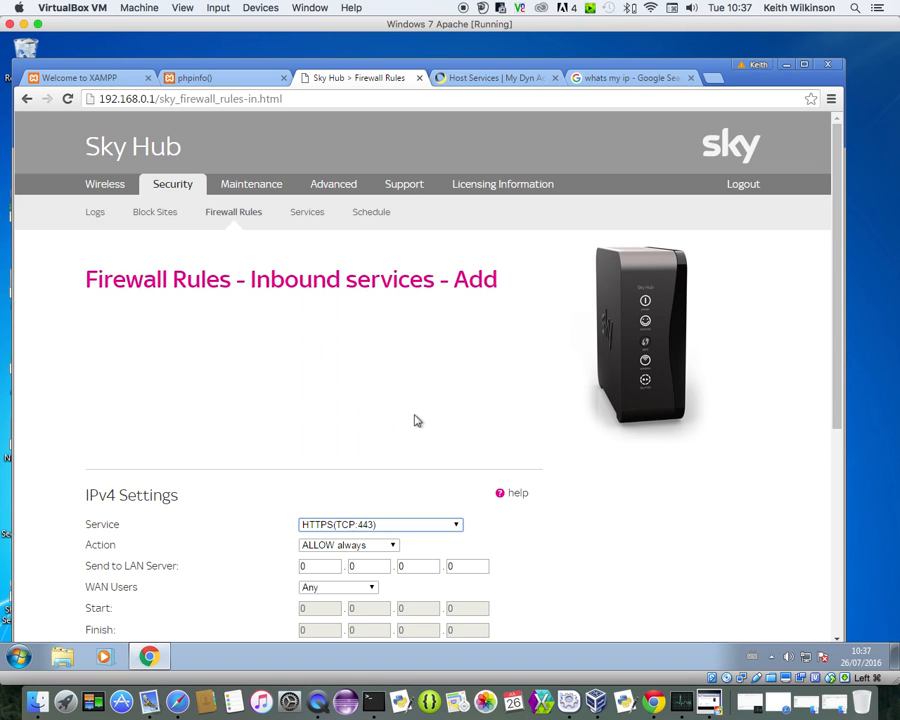
drag(836, 433, 837, 535)
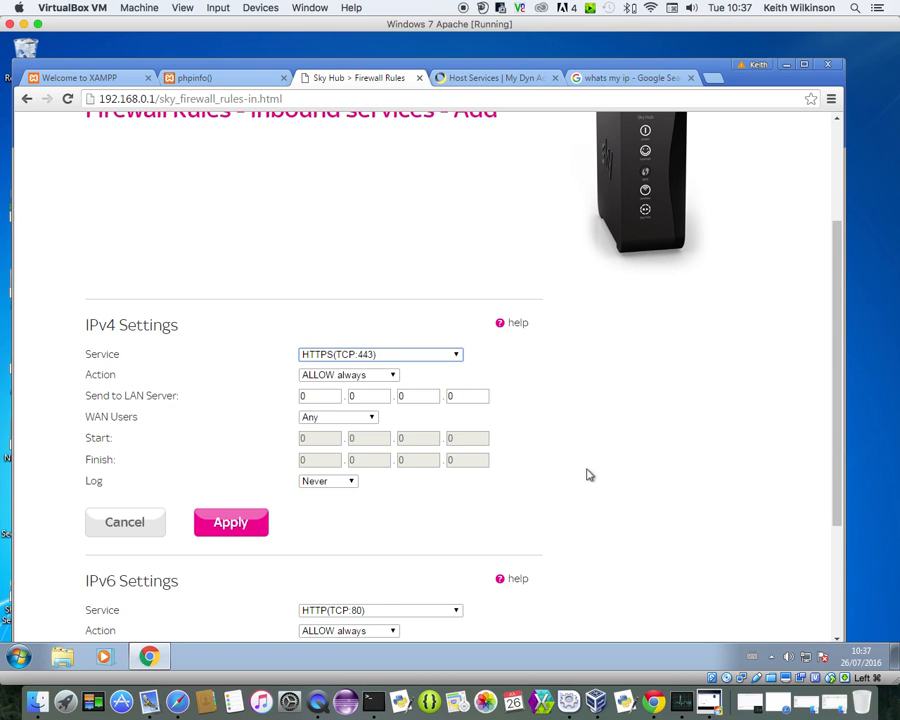
Send the rule to LAN server 192.168.0.16, keeping WAN users Any and logging Never
click(310, 397)
drag(310, 397, 302, 396)
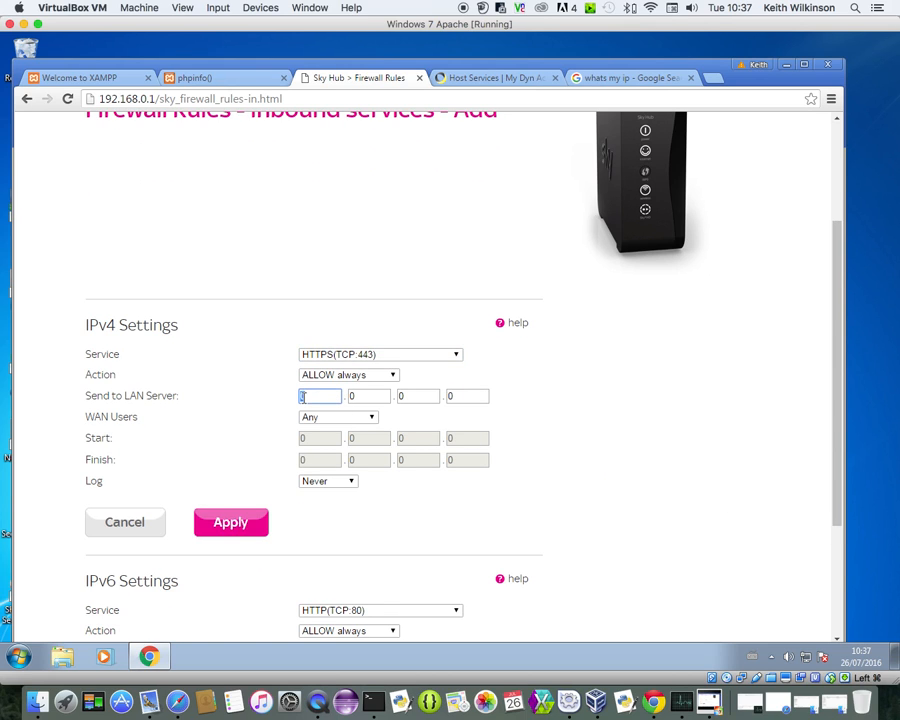
text(192)
click(362, 397)
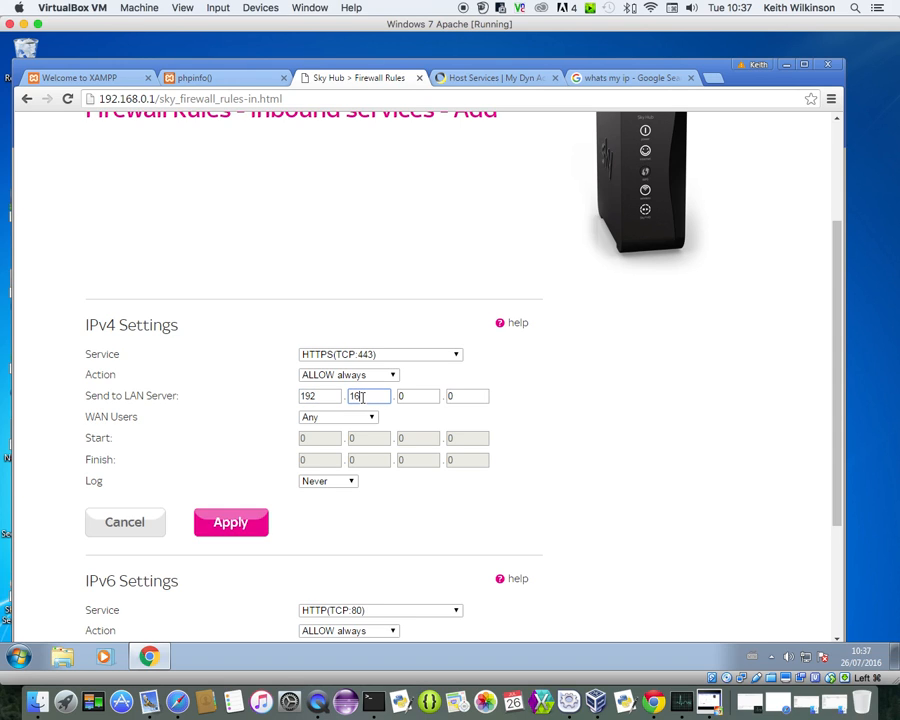
text(168)
click(451, 396)
click(374, 420)
click(374, 420)
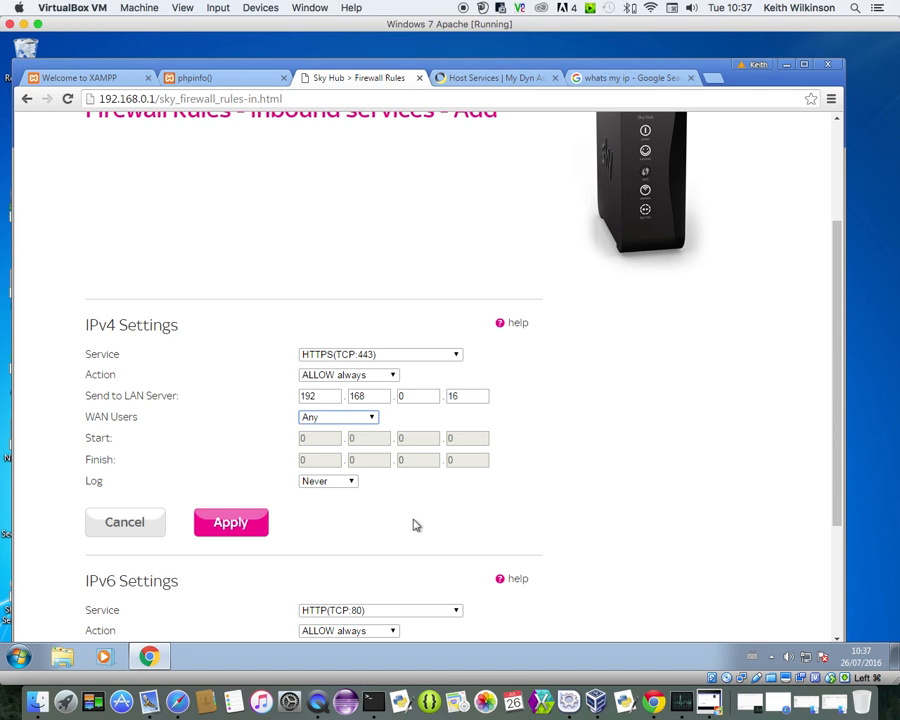
click(354, 483)
click(356, 486)
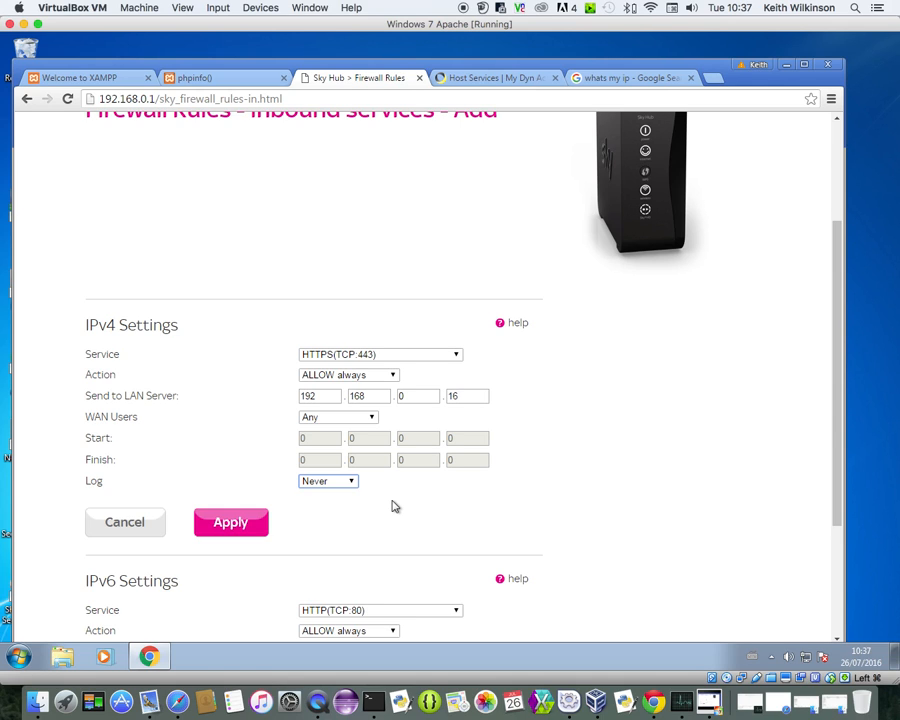
Open the Local Area Connection status from the tray's Network and Sharing Center
click(806, 658)
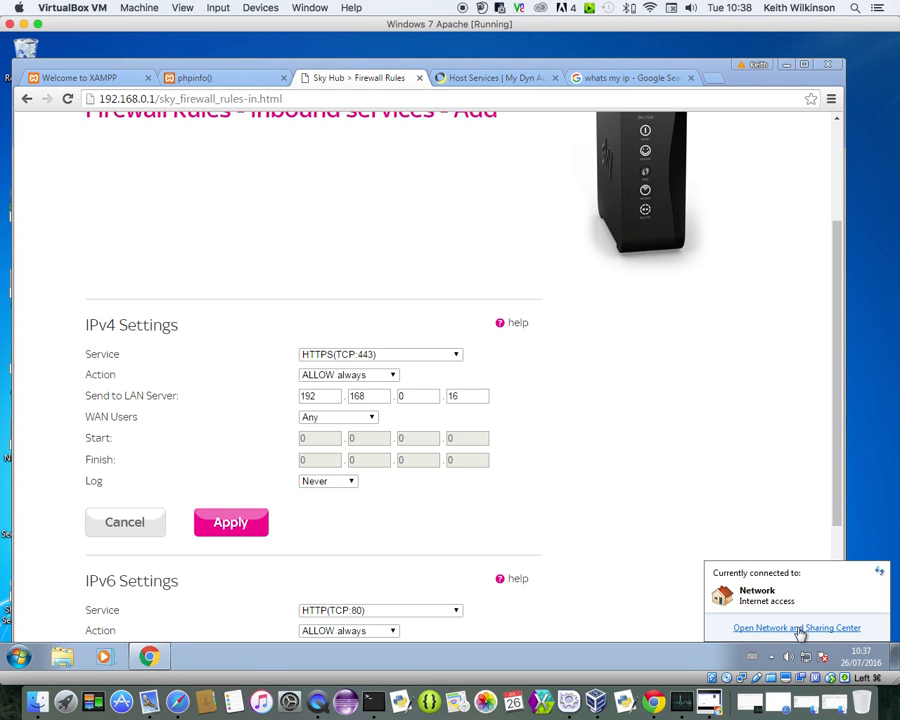
click(799, 628)
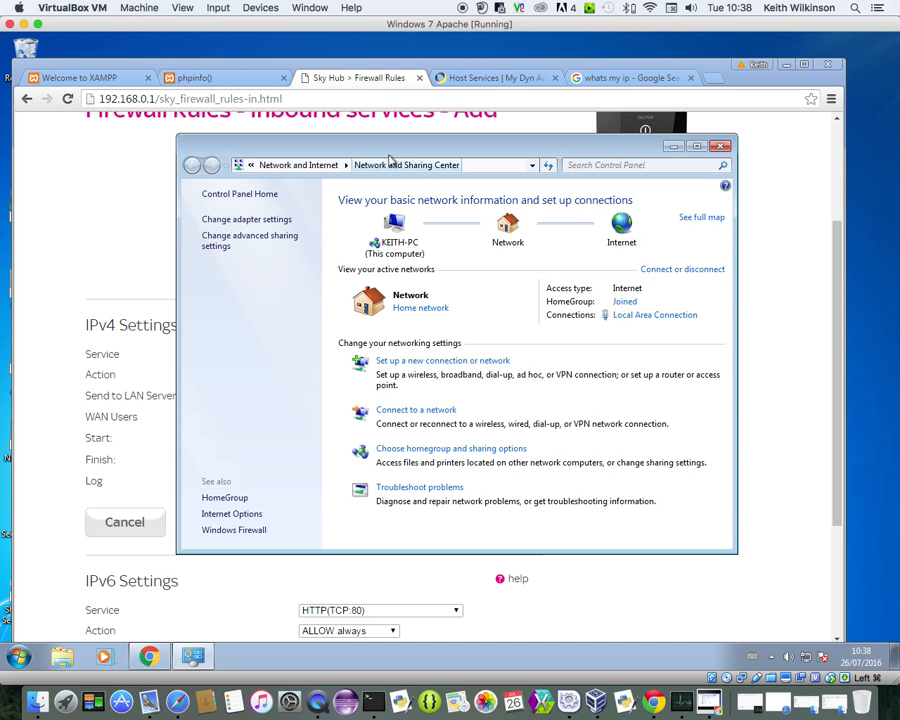
drag(383, 153, 578, 209)
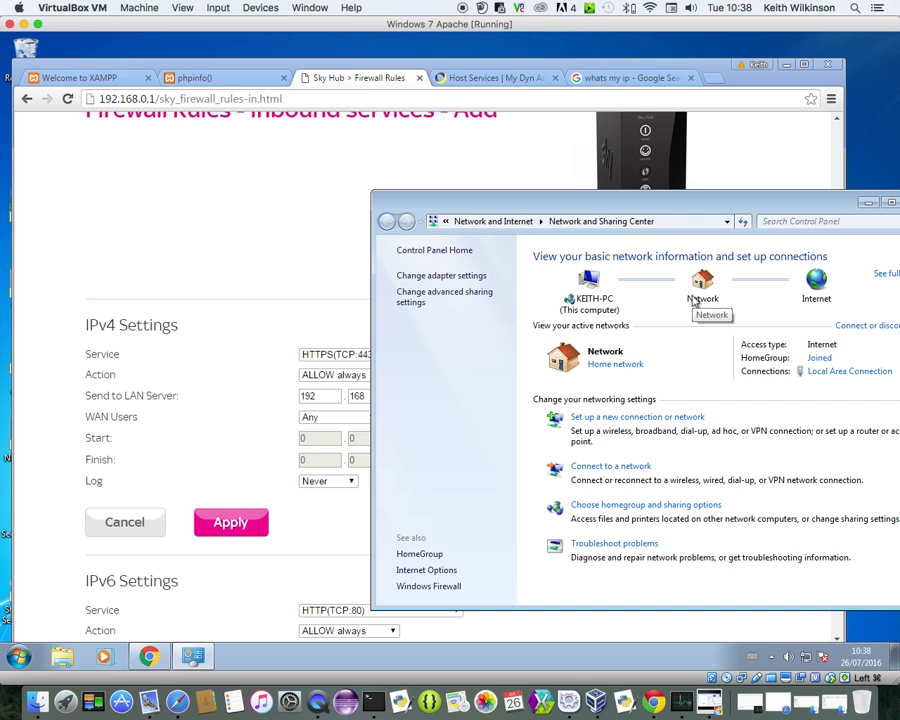
click(854, 375)
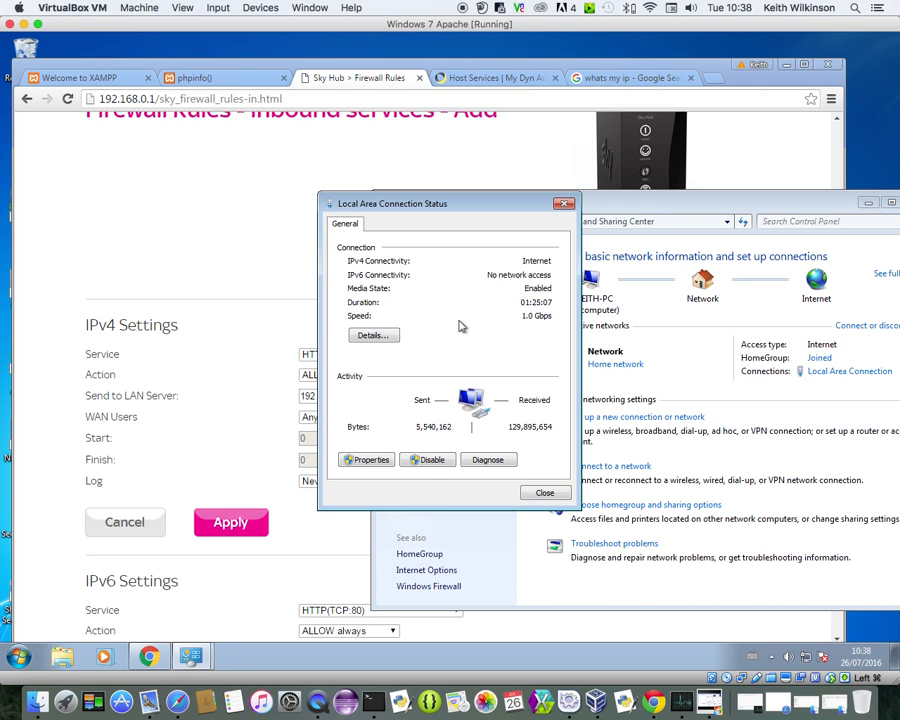
Show the connection details and review lease times, IPv4 10.0.2.15, gateway/DHCP 10.0.2.2, DNS 192.168.0.1, link-local IPv6
click(385, 338)
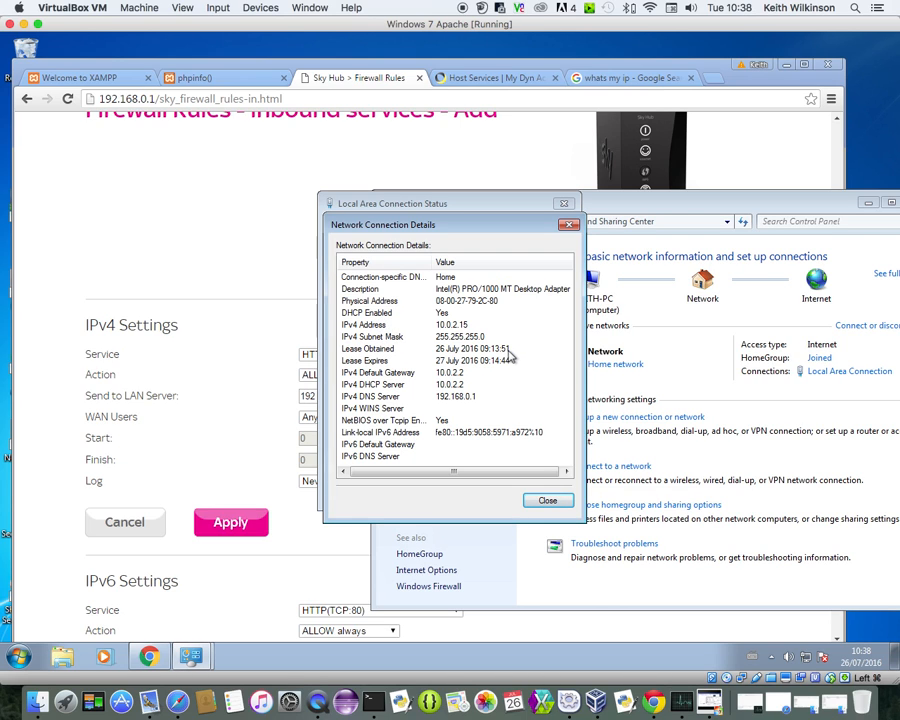
click(470, 349)
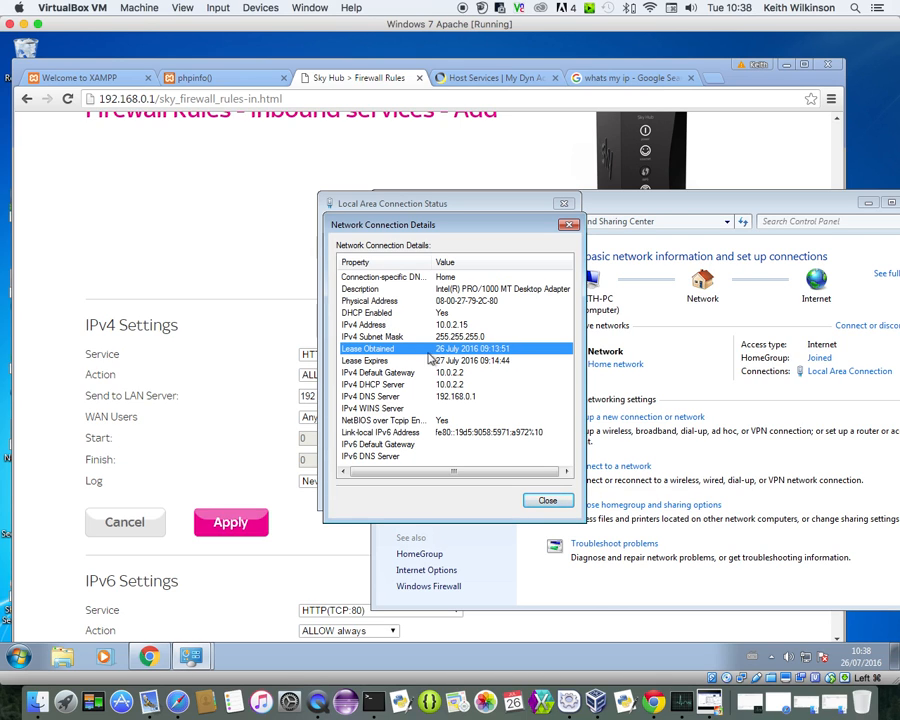
click(511, 362)
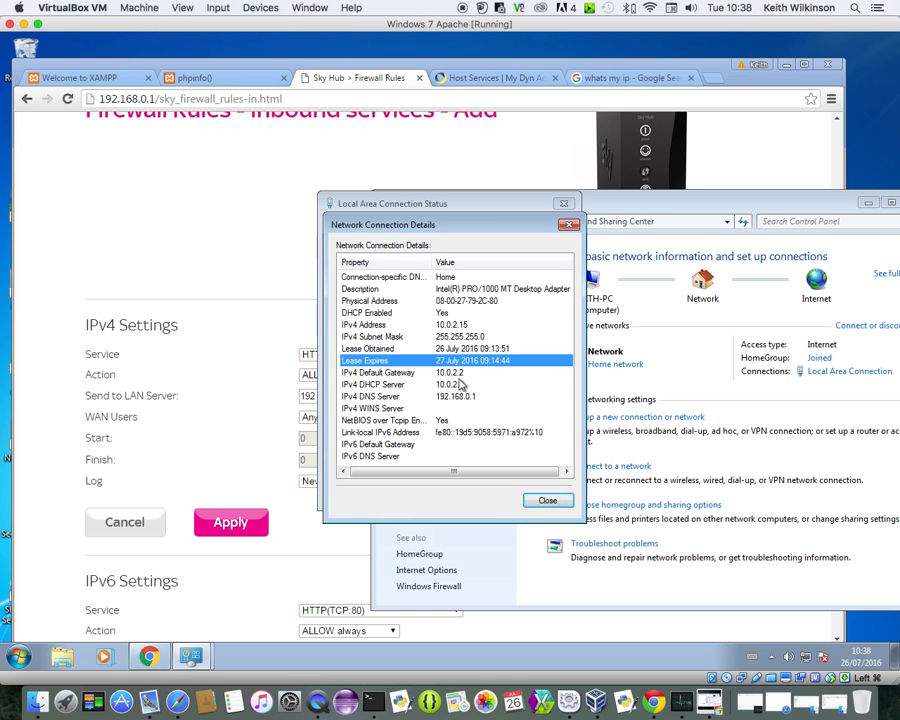
click(466, 328)
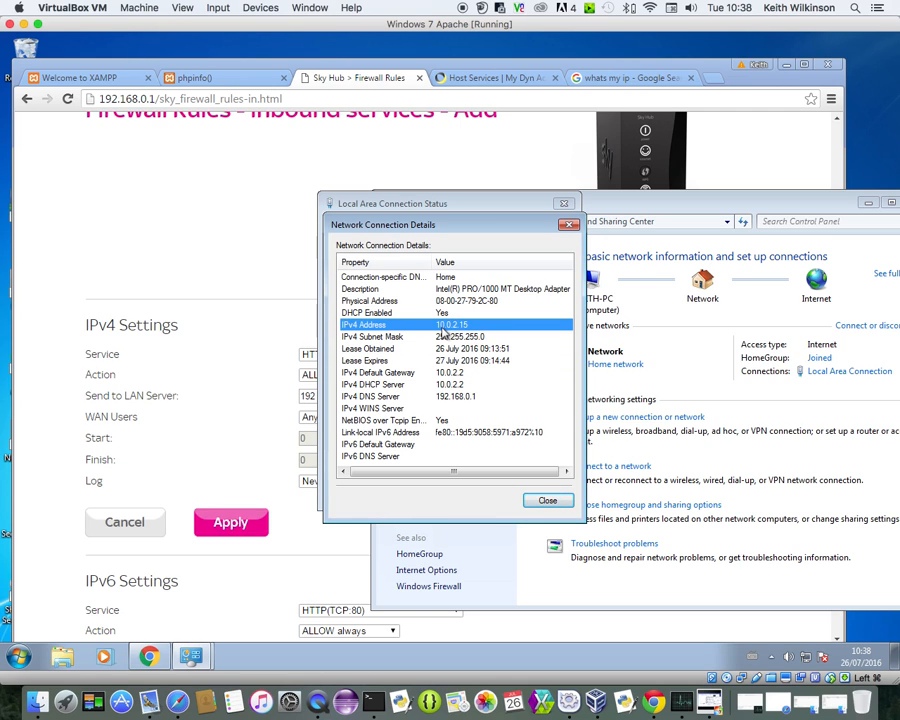
click(466, 374)
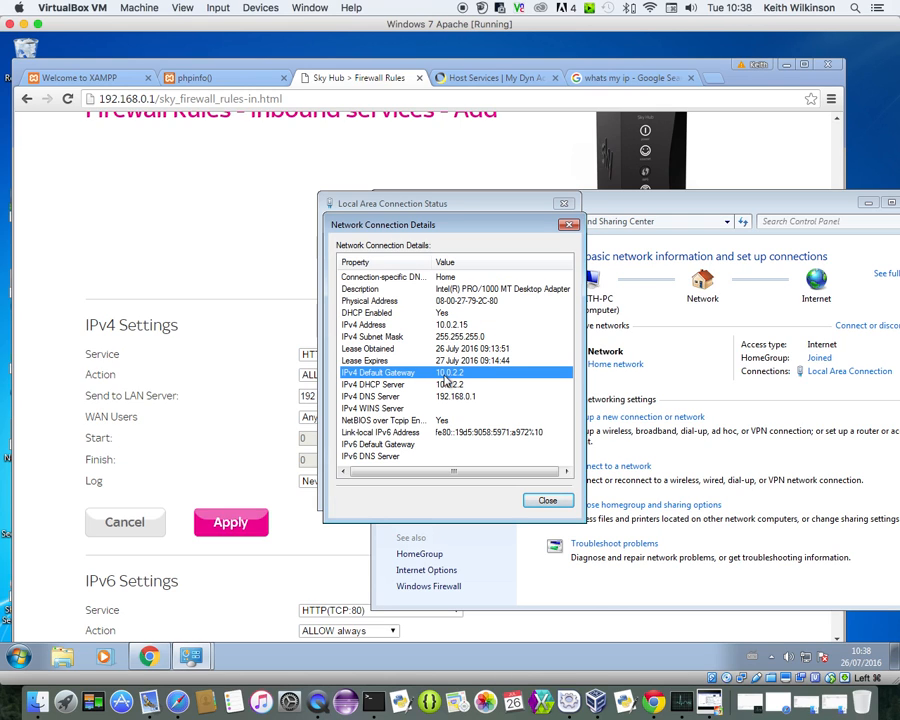
click(467, 386)
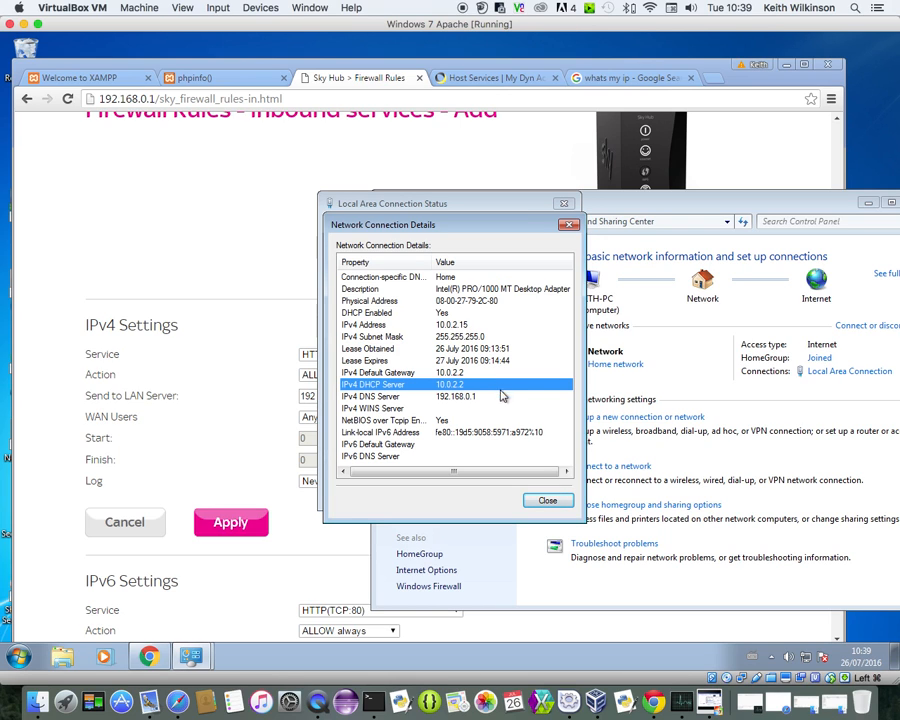
click(370, 398)
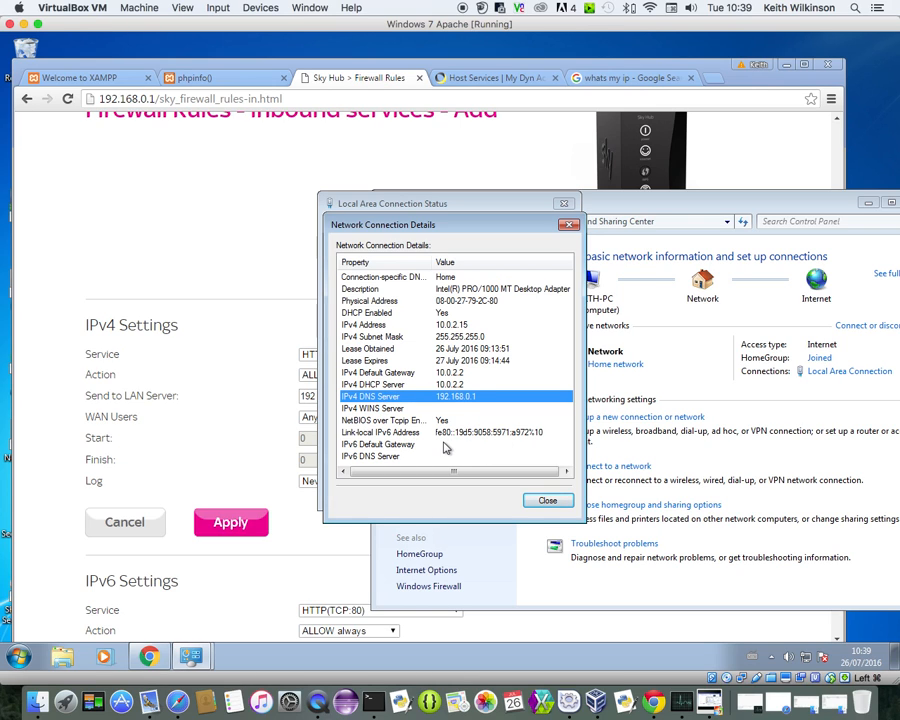
click(391, 435)
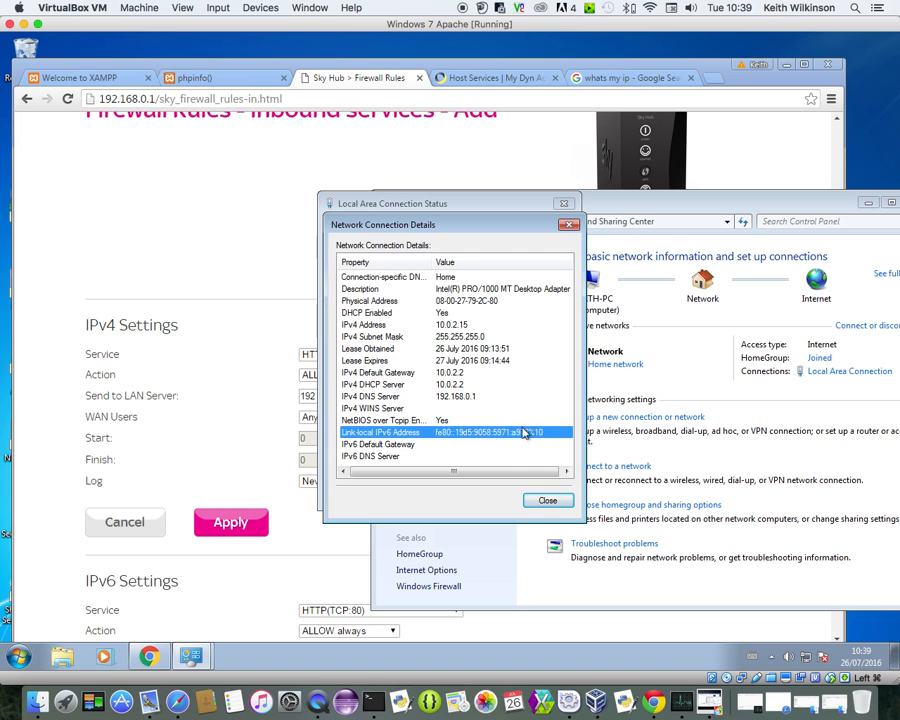
Compare Dyn's IPv6 2a02:c7f:1c0a:fe00::1 with Windows' link-local IPv6 fe80::19d5:9058:5971:a972%10
click(455, 77)
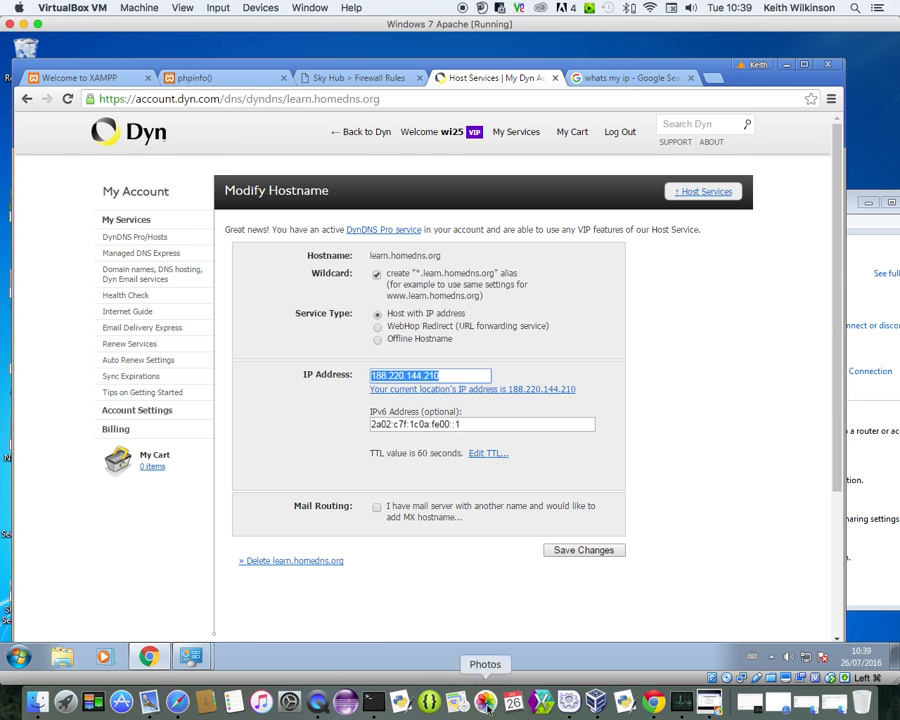
click(190, 656)
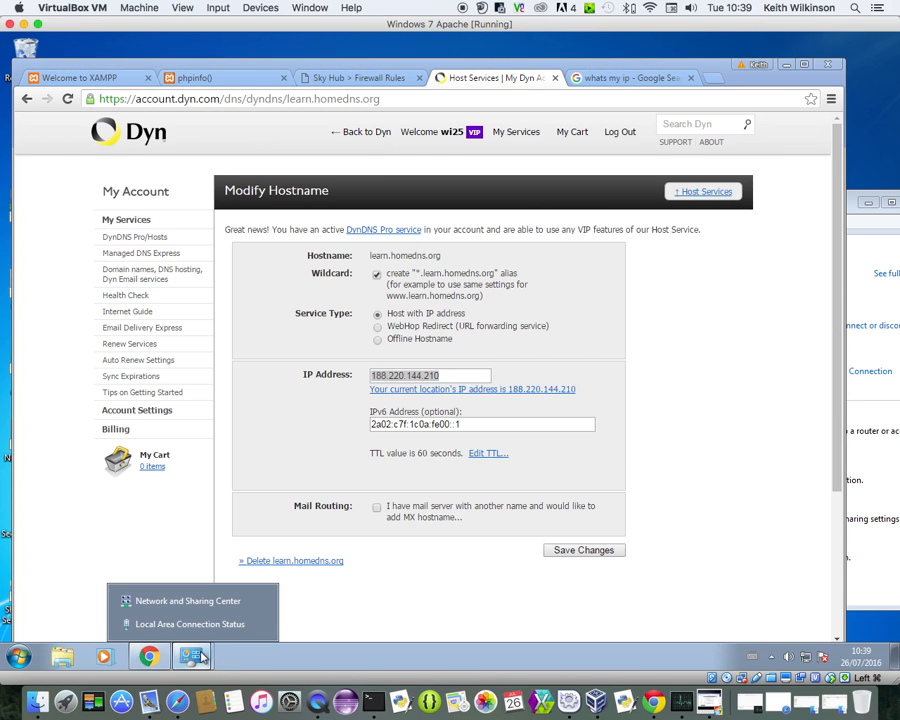
click(238, 622)
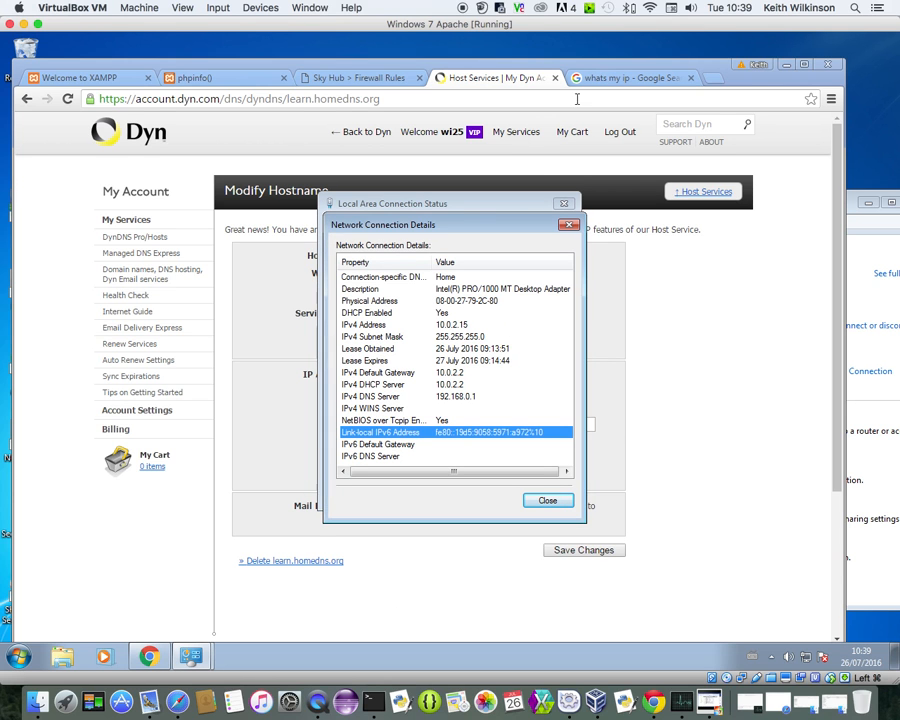
drag(676, 72, 487, 150)
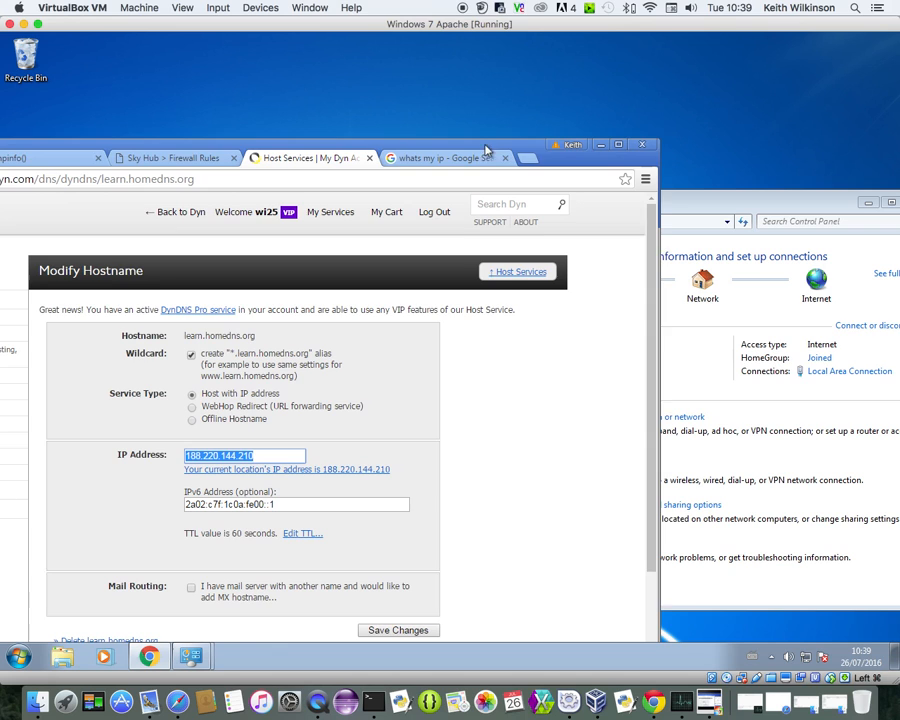
click(191, 656)
click(230, 621)
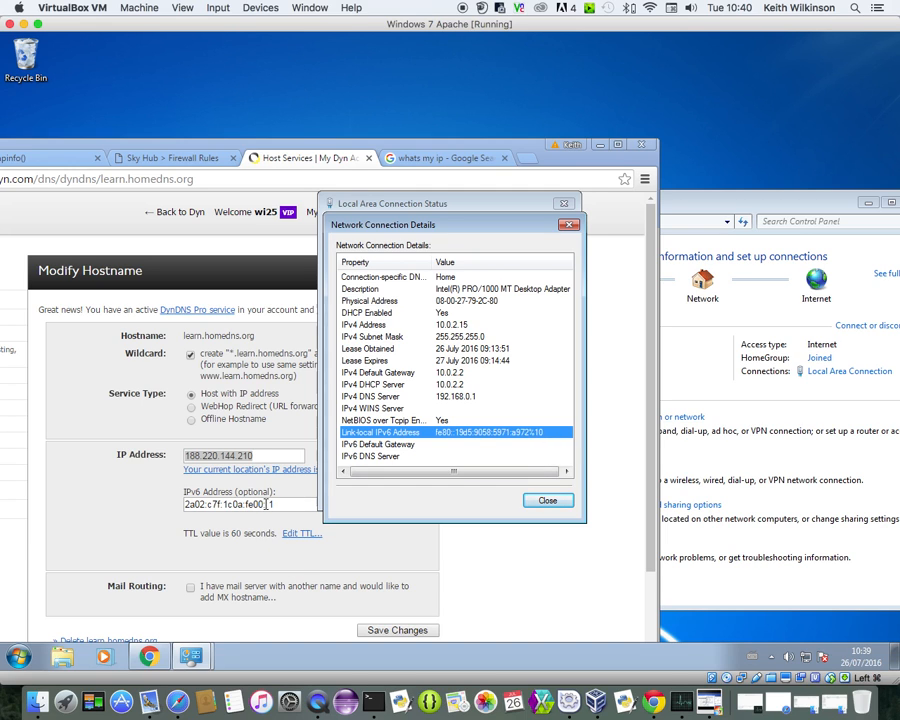
drag(266, 504, 273, 504)
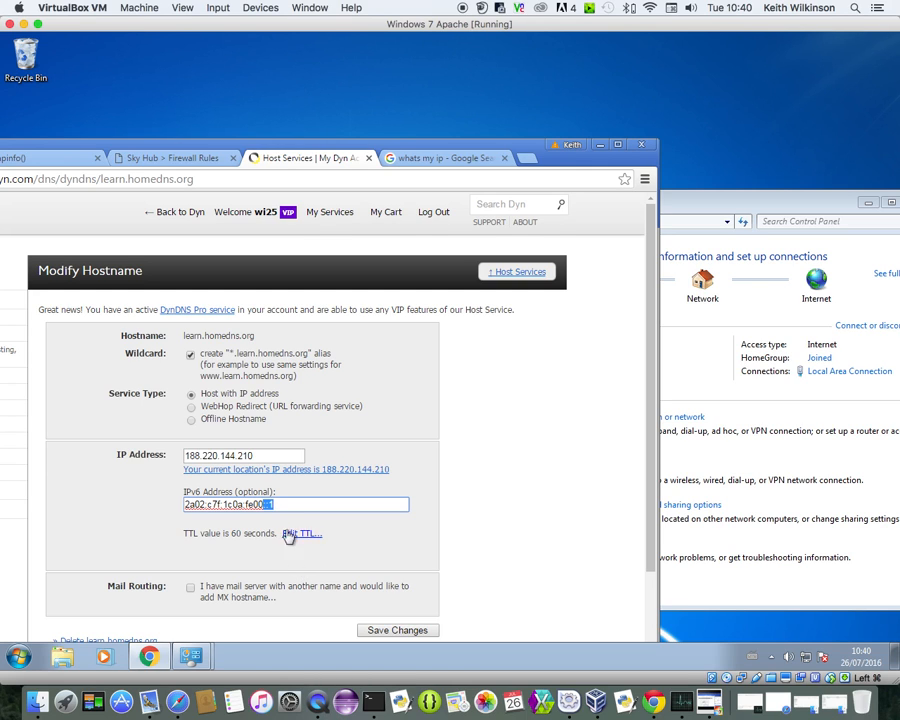
click(191, 656)
click(201, 628)
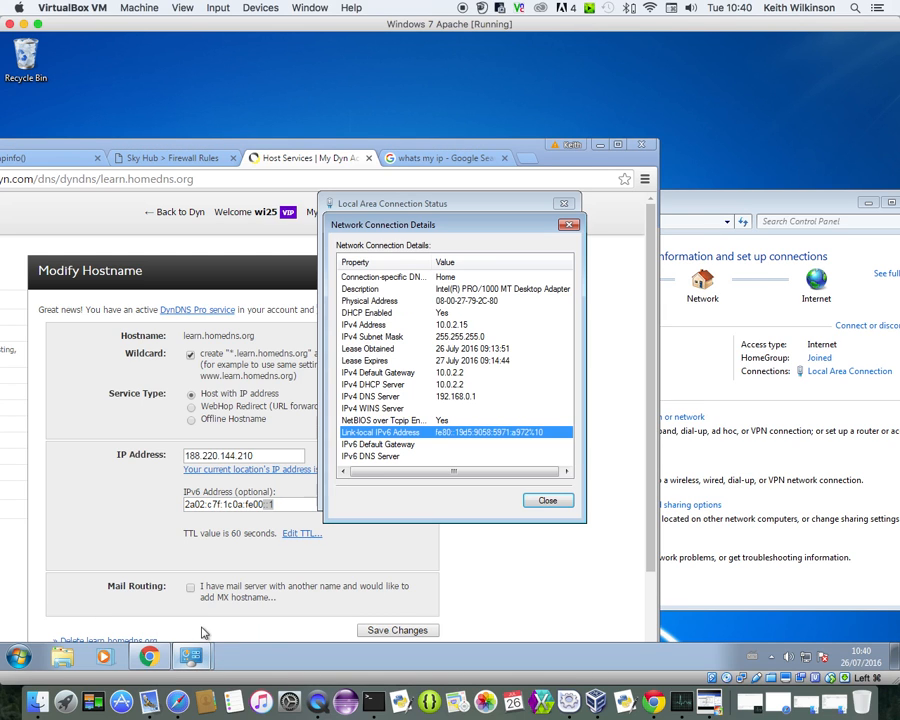